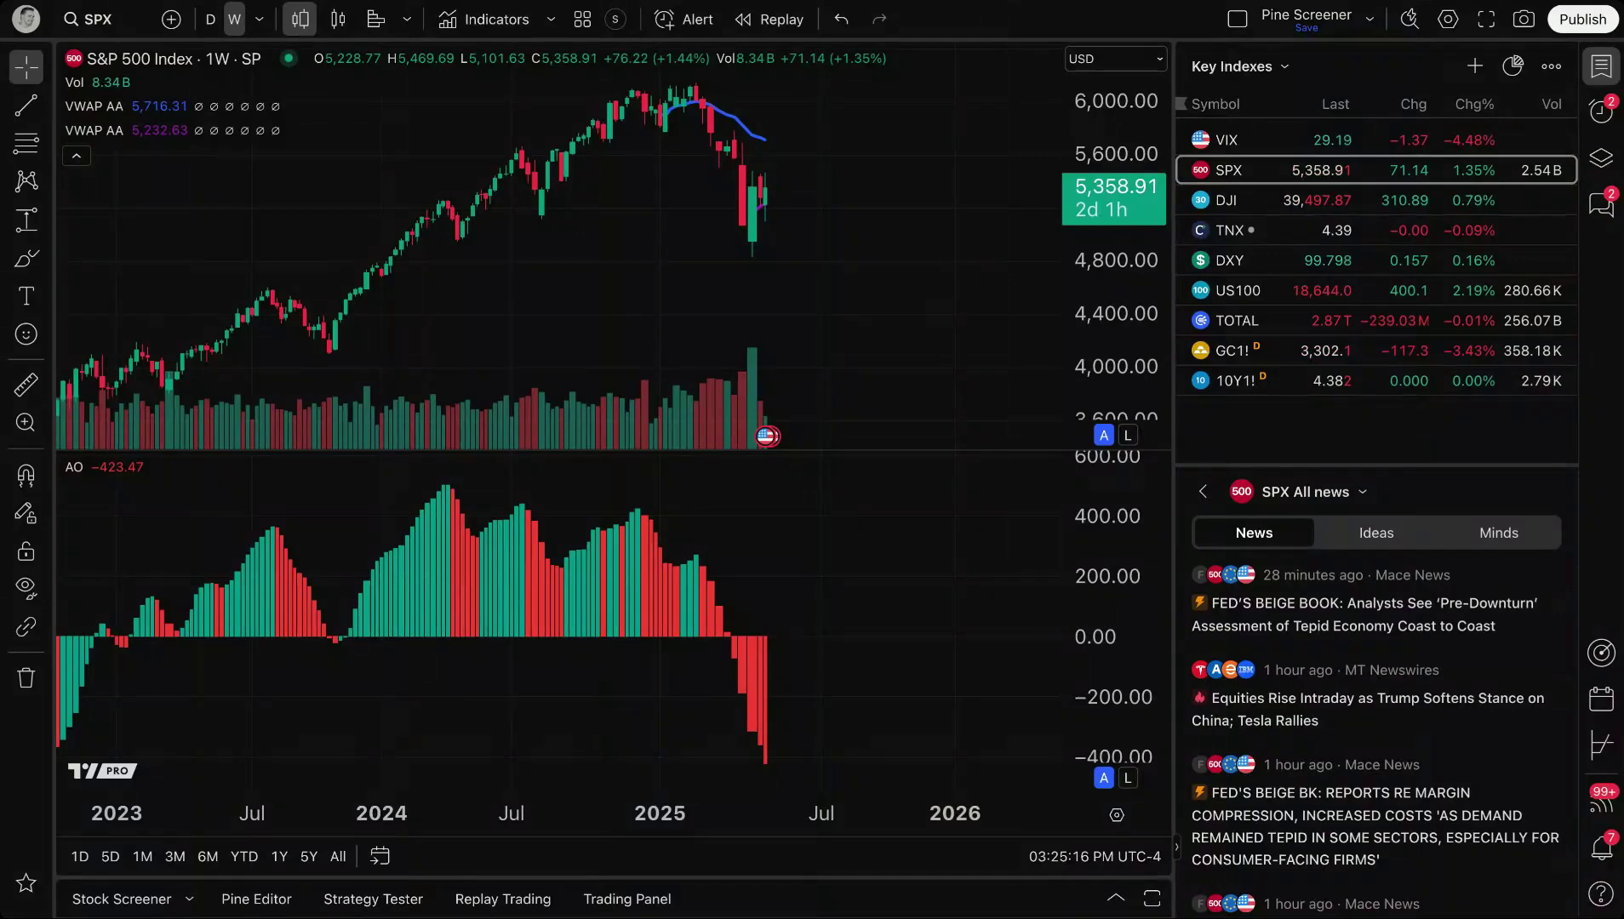
scroll(680, 302, up, 3)
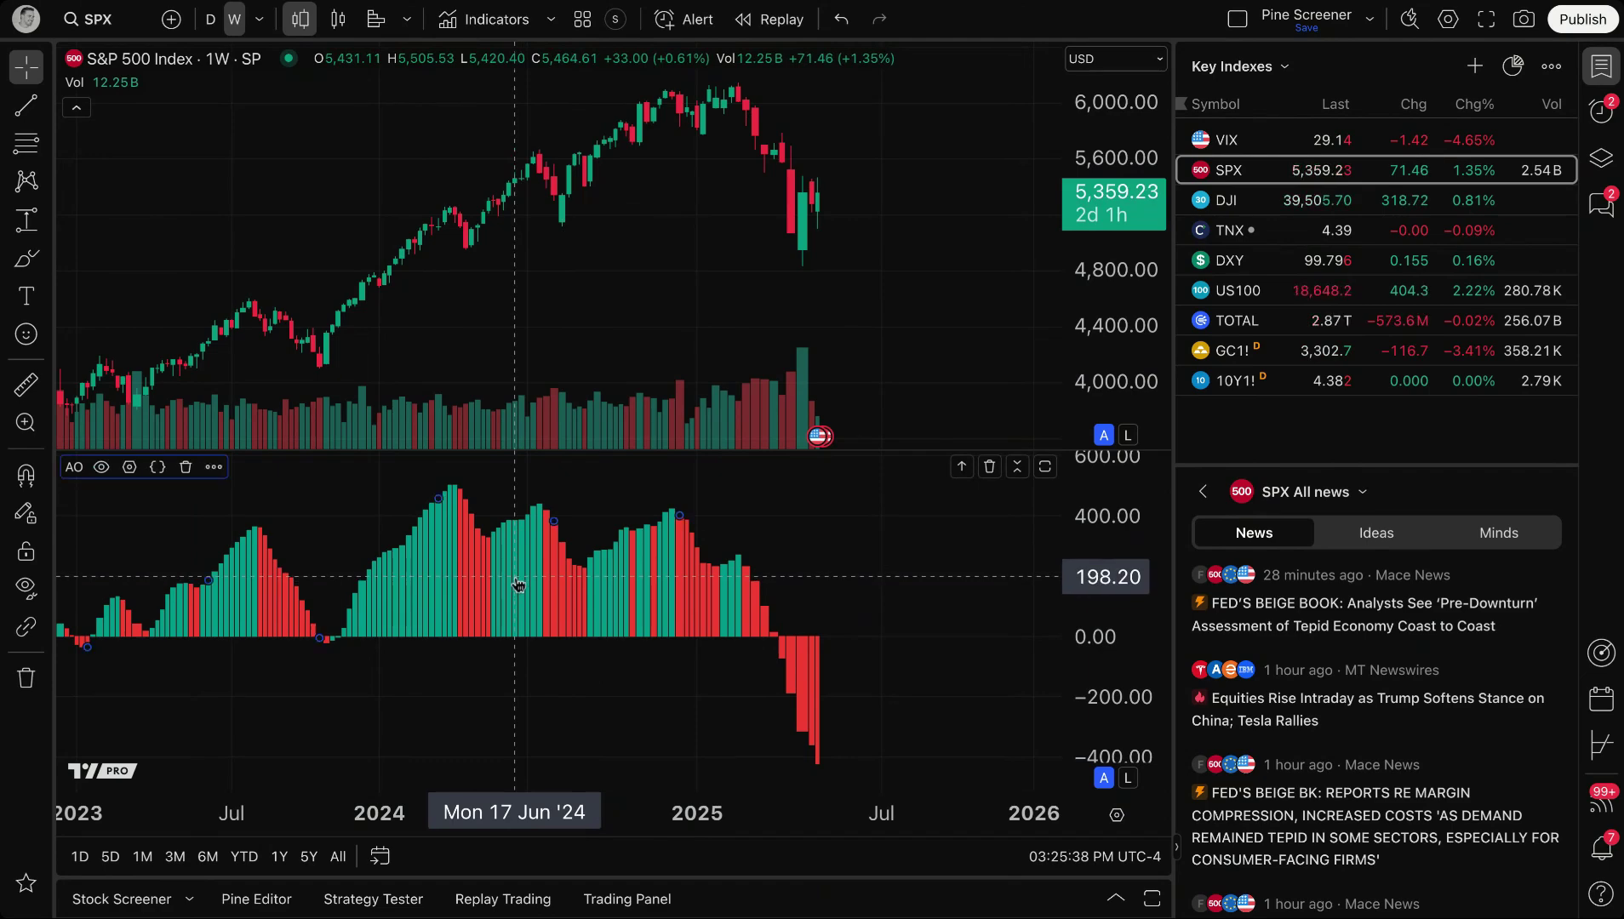
drag(519, 588, 518, 372)
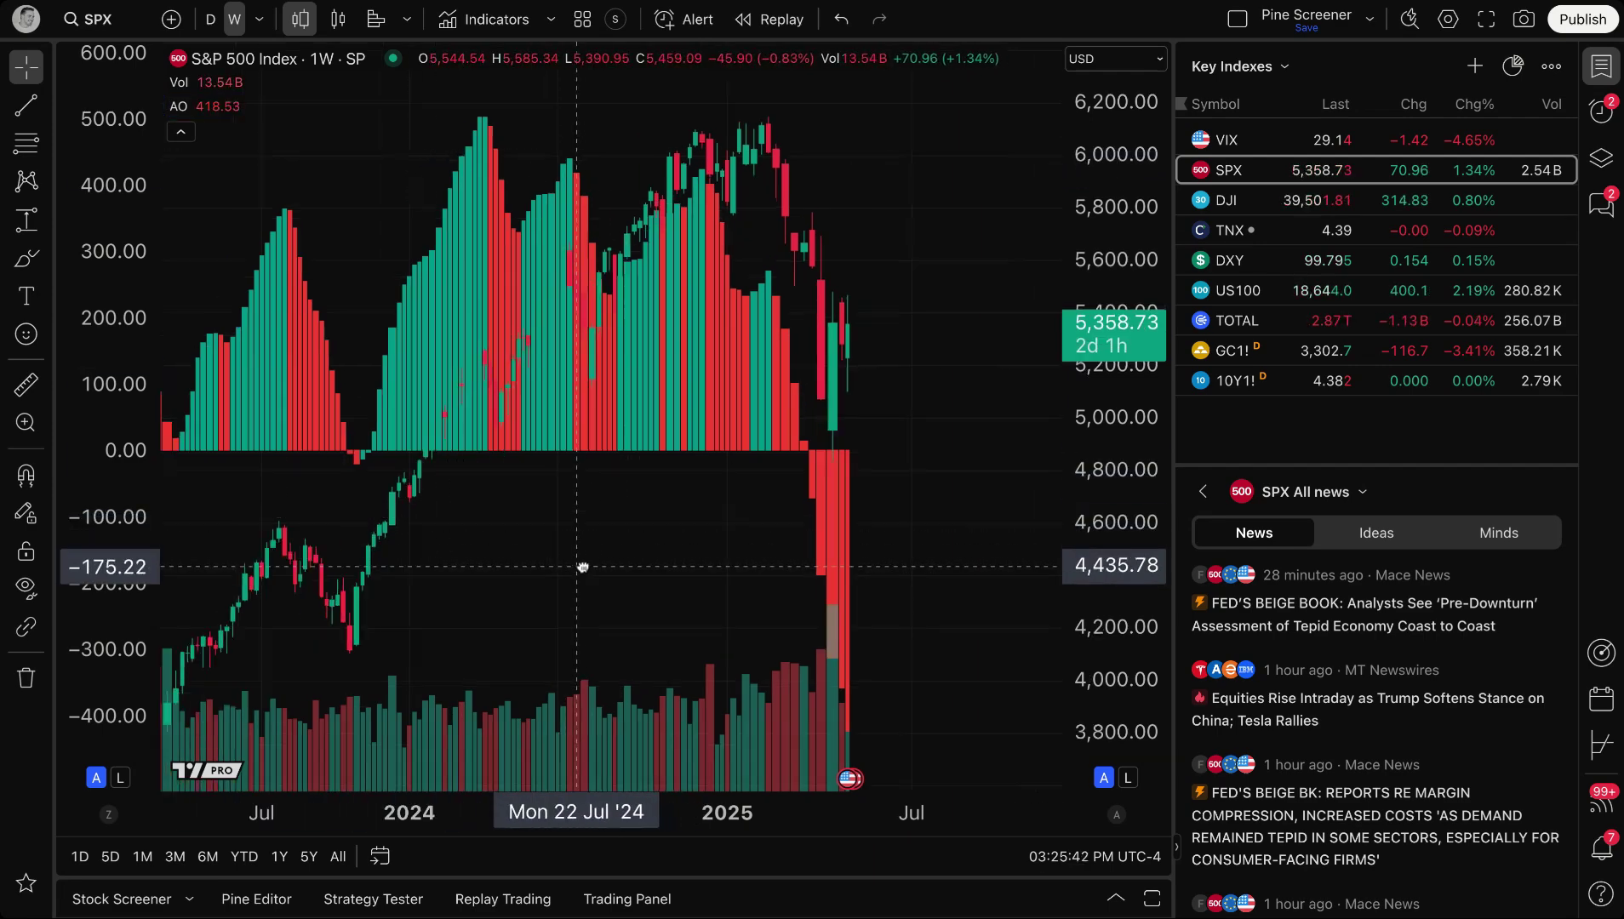
scroll(588, 566, down, 6)
drag(732, 562, 526, 561)
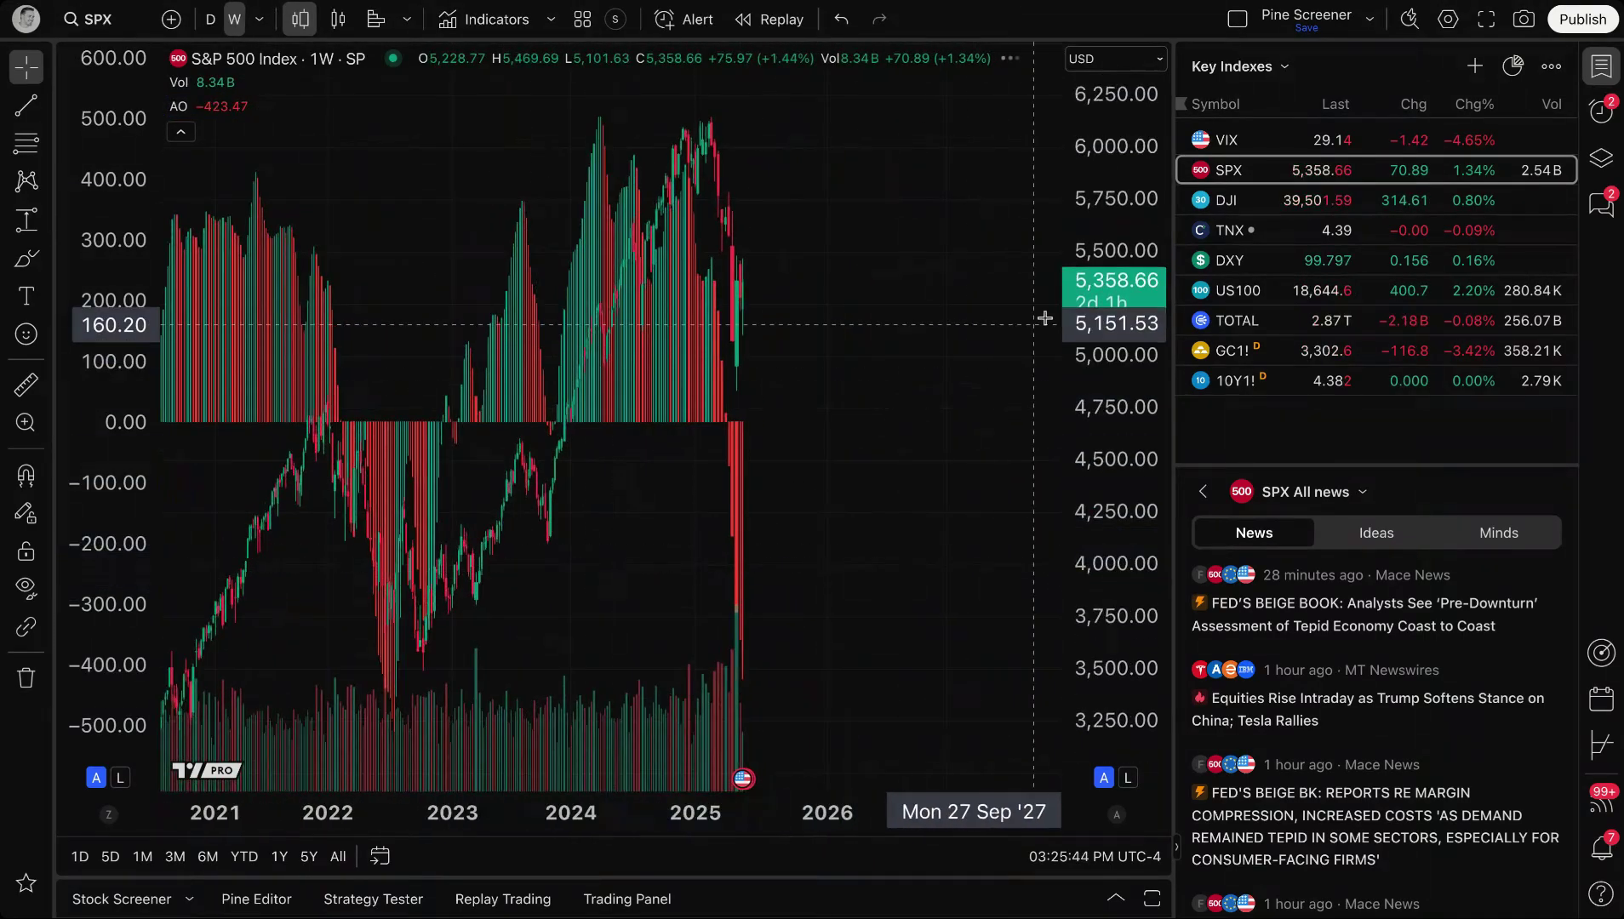
drag(772, 536, 758, 440)
key(ctrl+z)
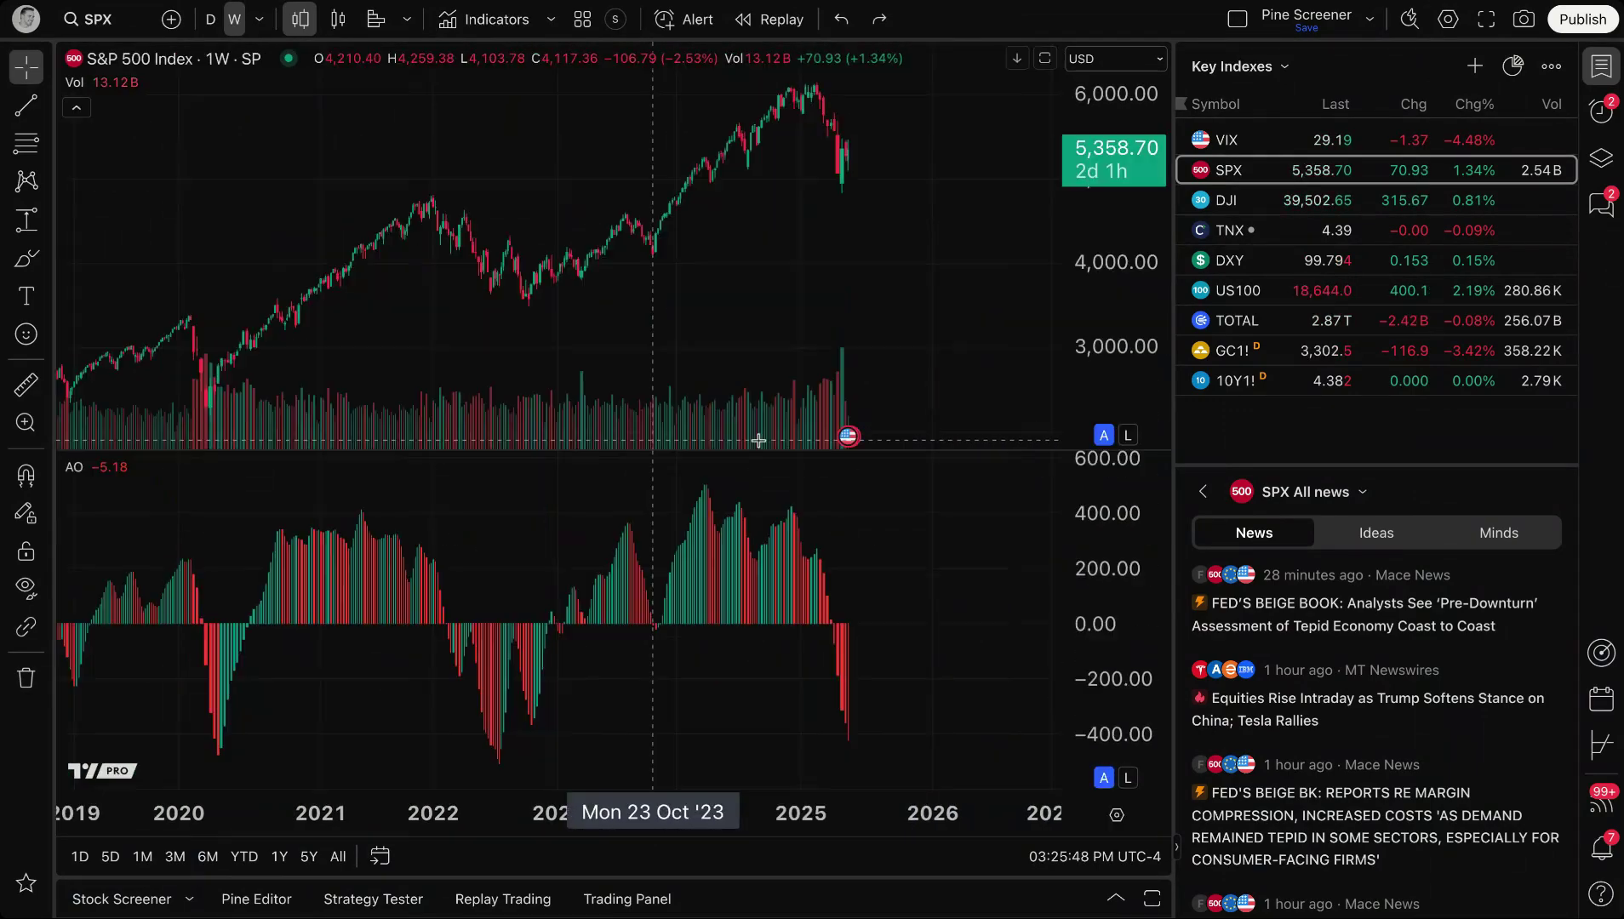
Hide the watchlist to widen the S&P 500 weekly chart and frame the price and oscillator history from 2022 to 2025
scroll(621, 574, up, 5)
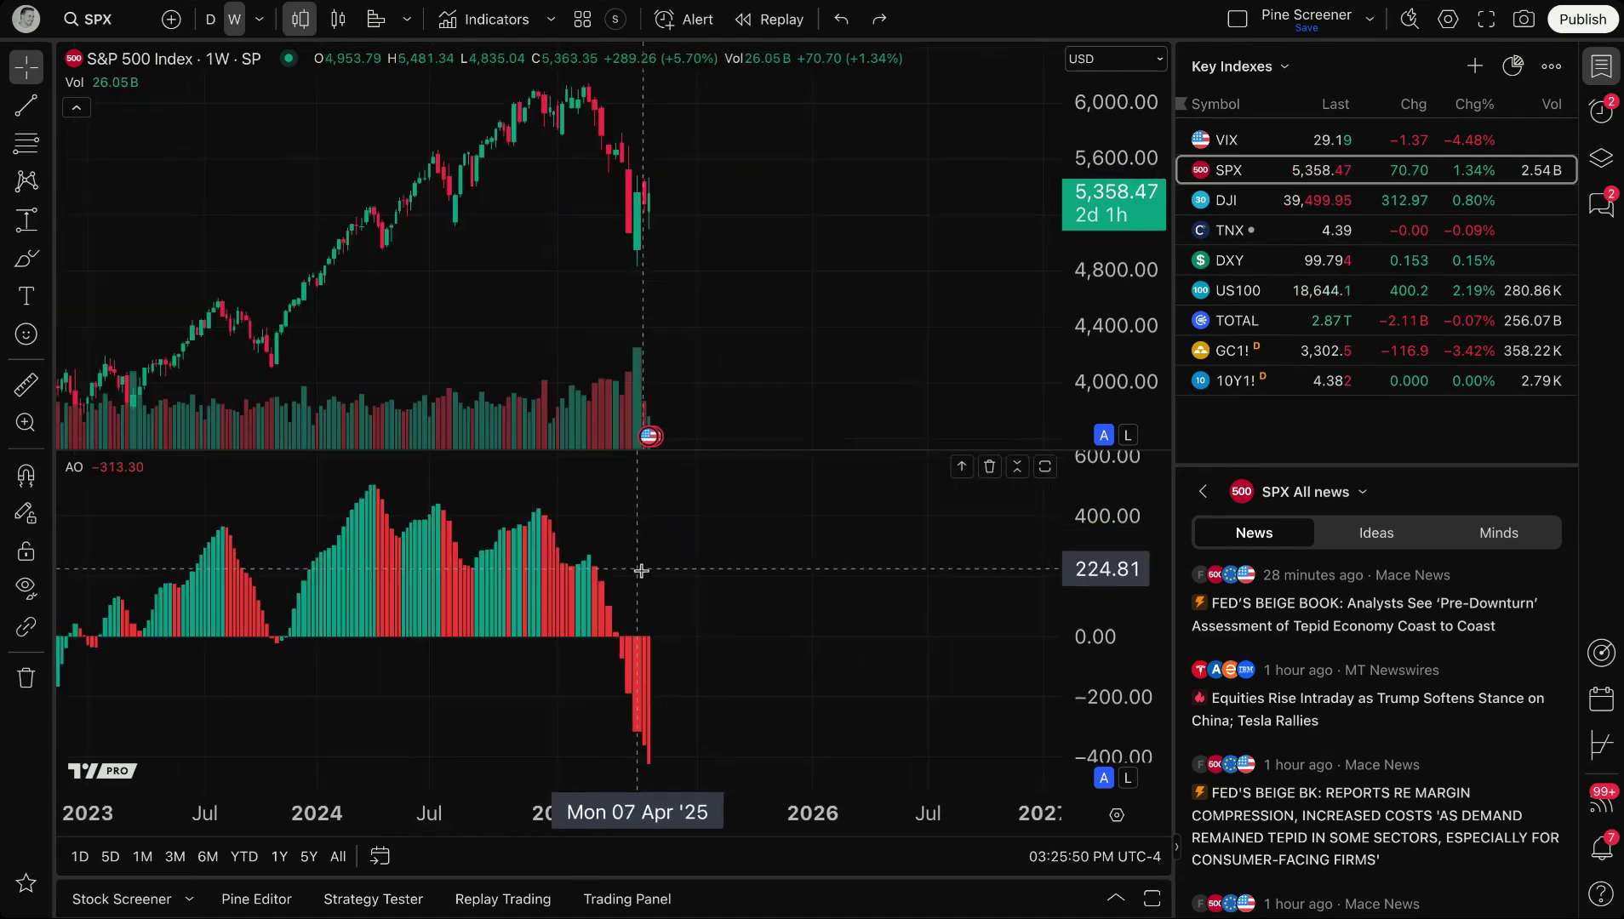
drag(471, 395, 755, 372)
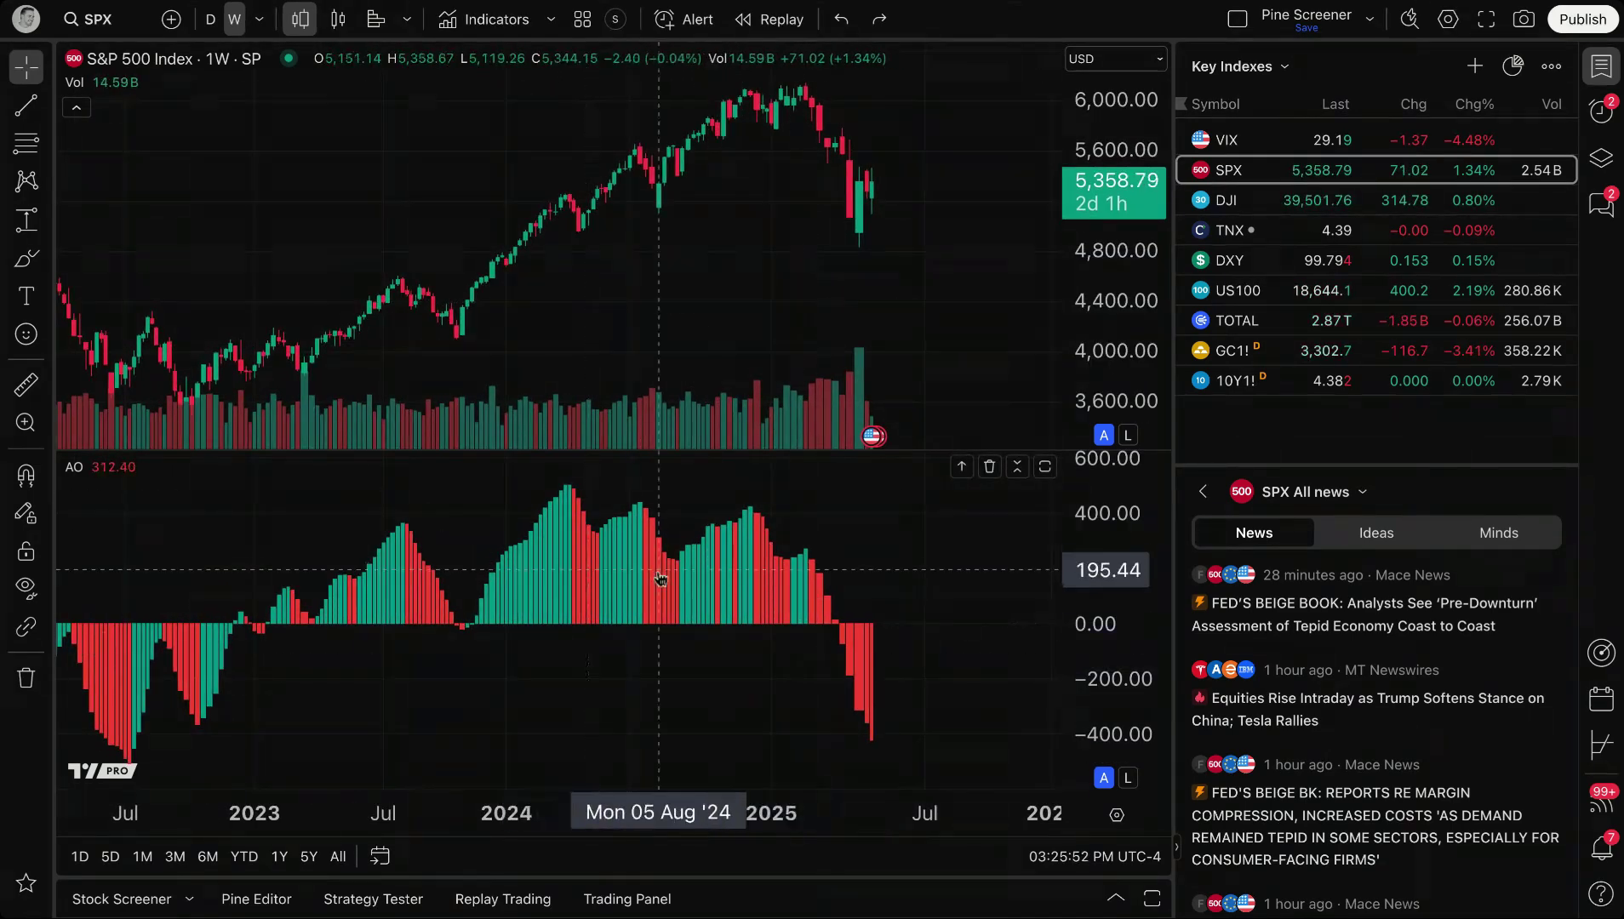
click(1602, 69)
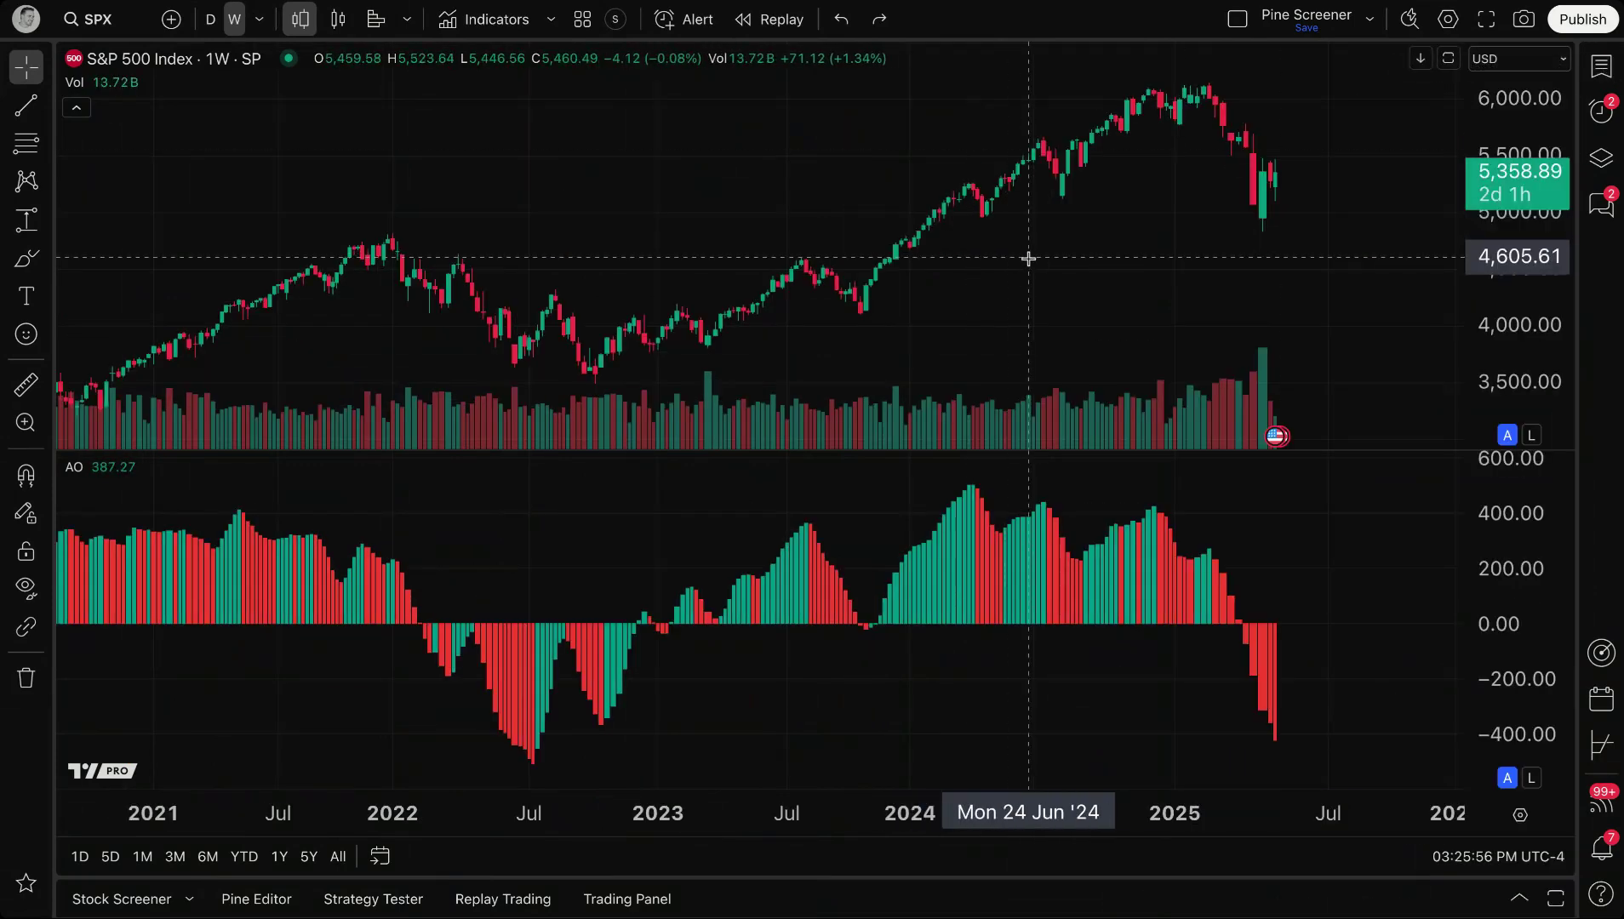
scroll(863, 276, up, 2)
scroll(867, 276, right, 3)
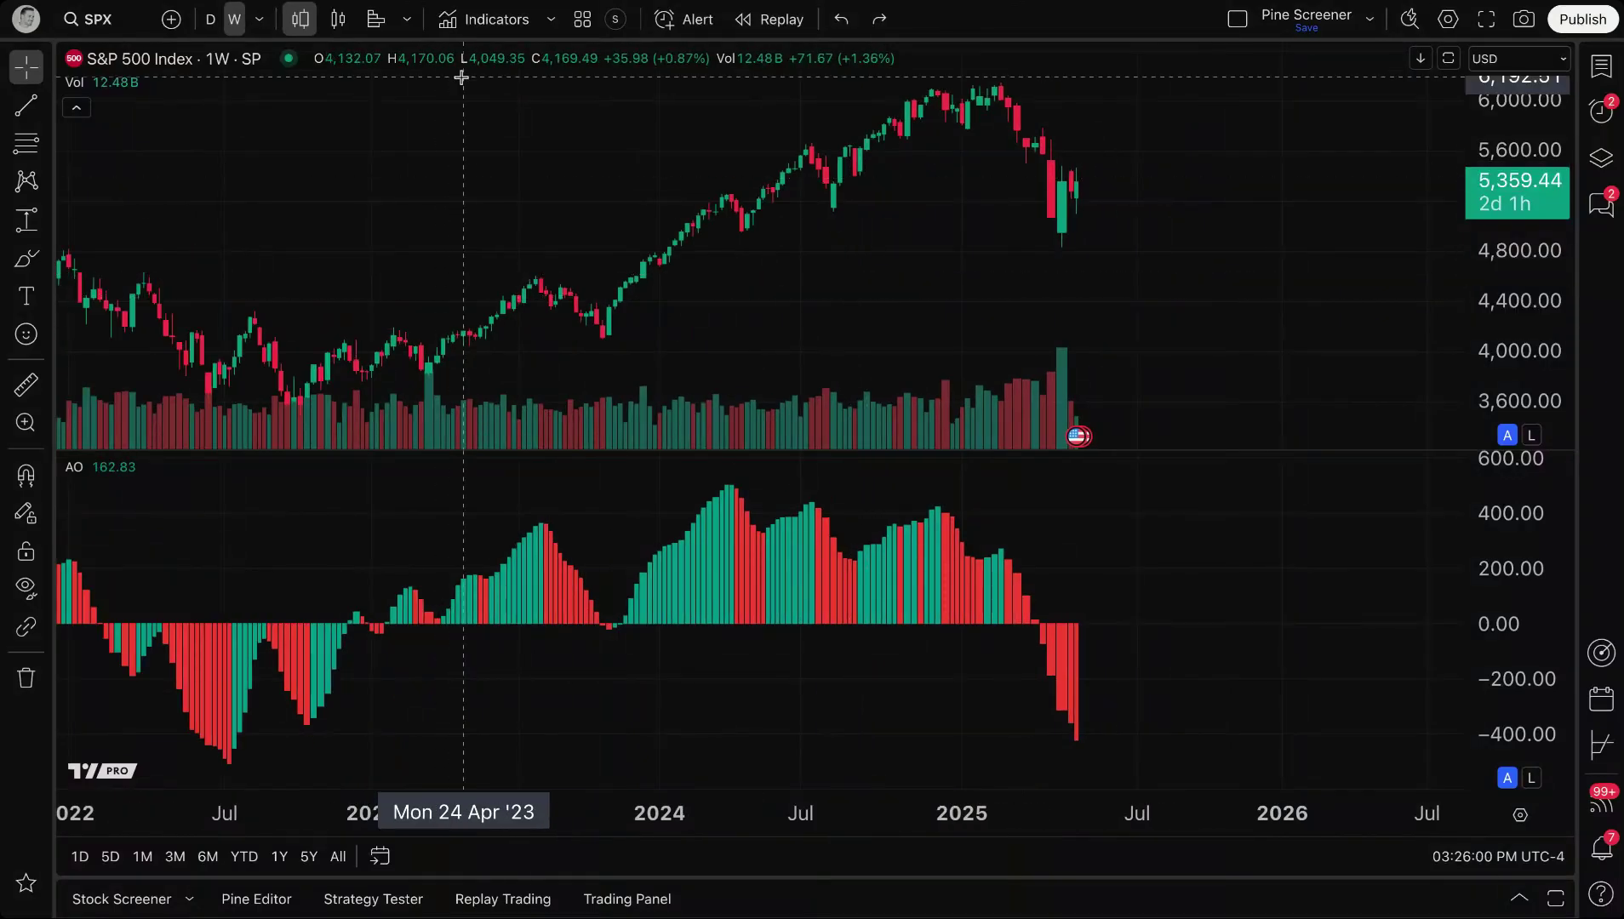
Search the indicator library for "awesome" and mark the built-in Awesome Oscillator as a favorite
click(471, 28)
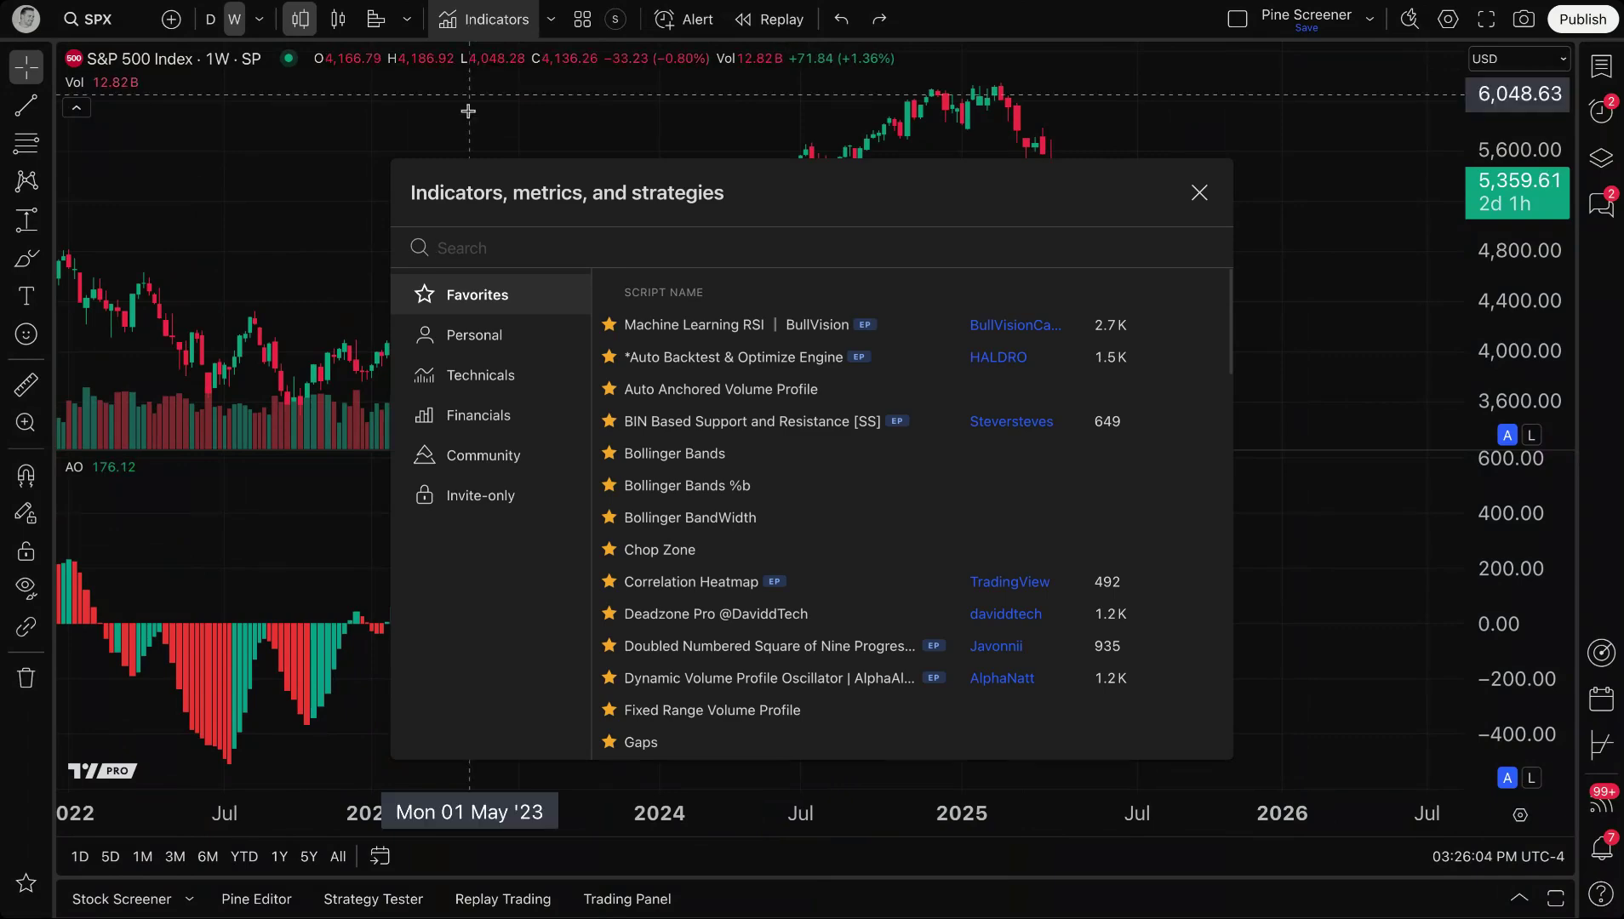
click(478, 385)
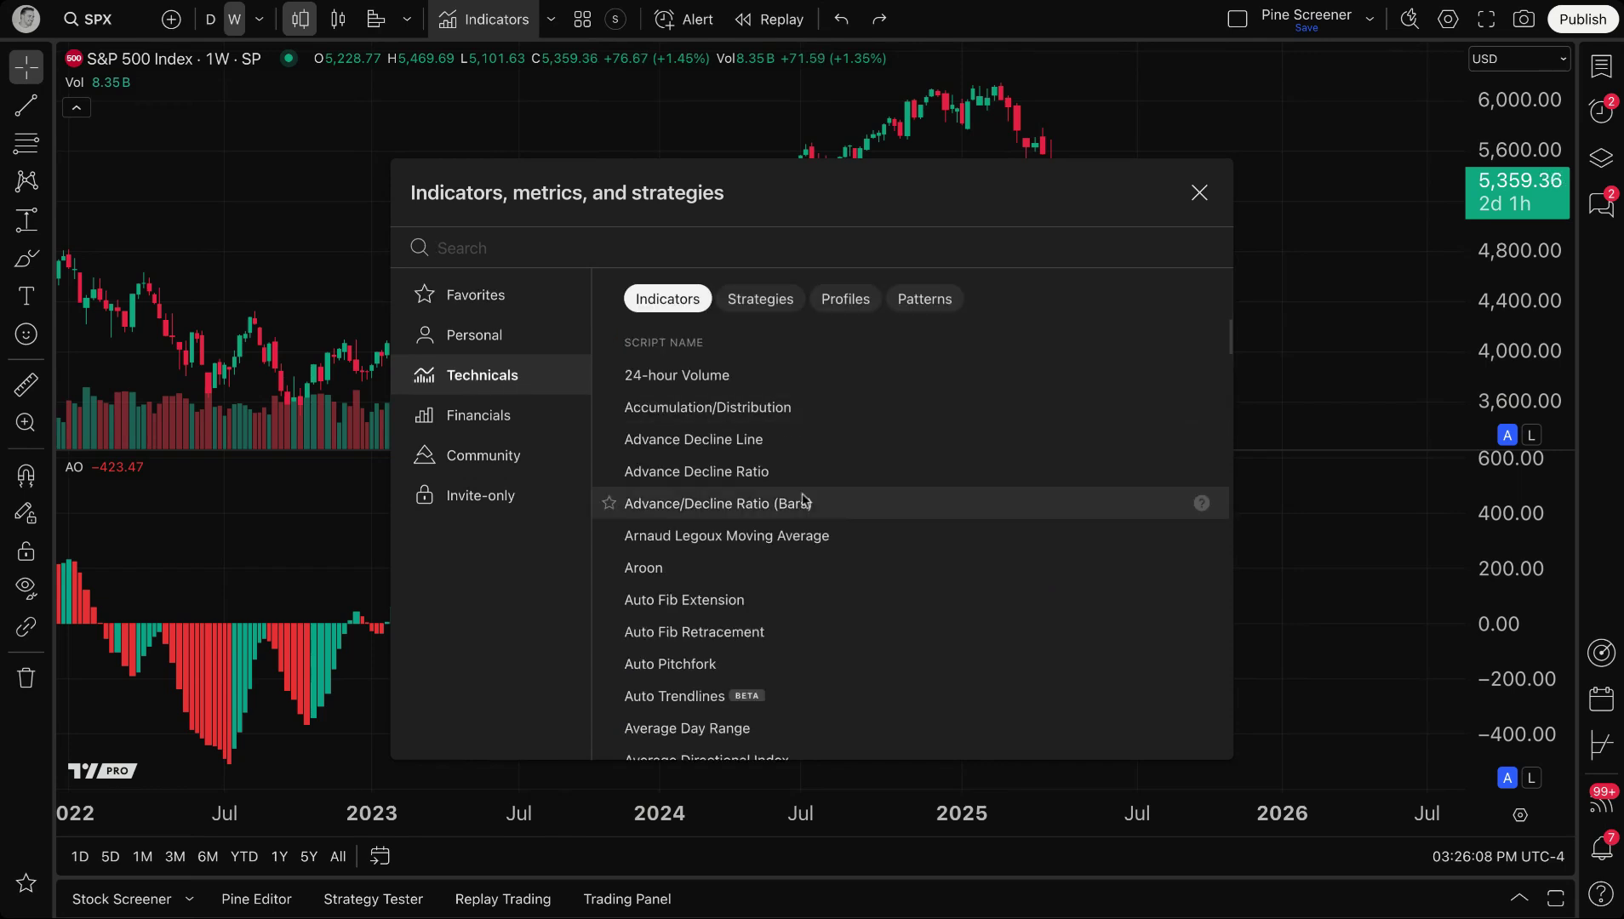
scroll(730, 557, down, 2)
scroll(730, 557, down, 1)
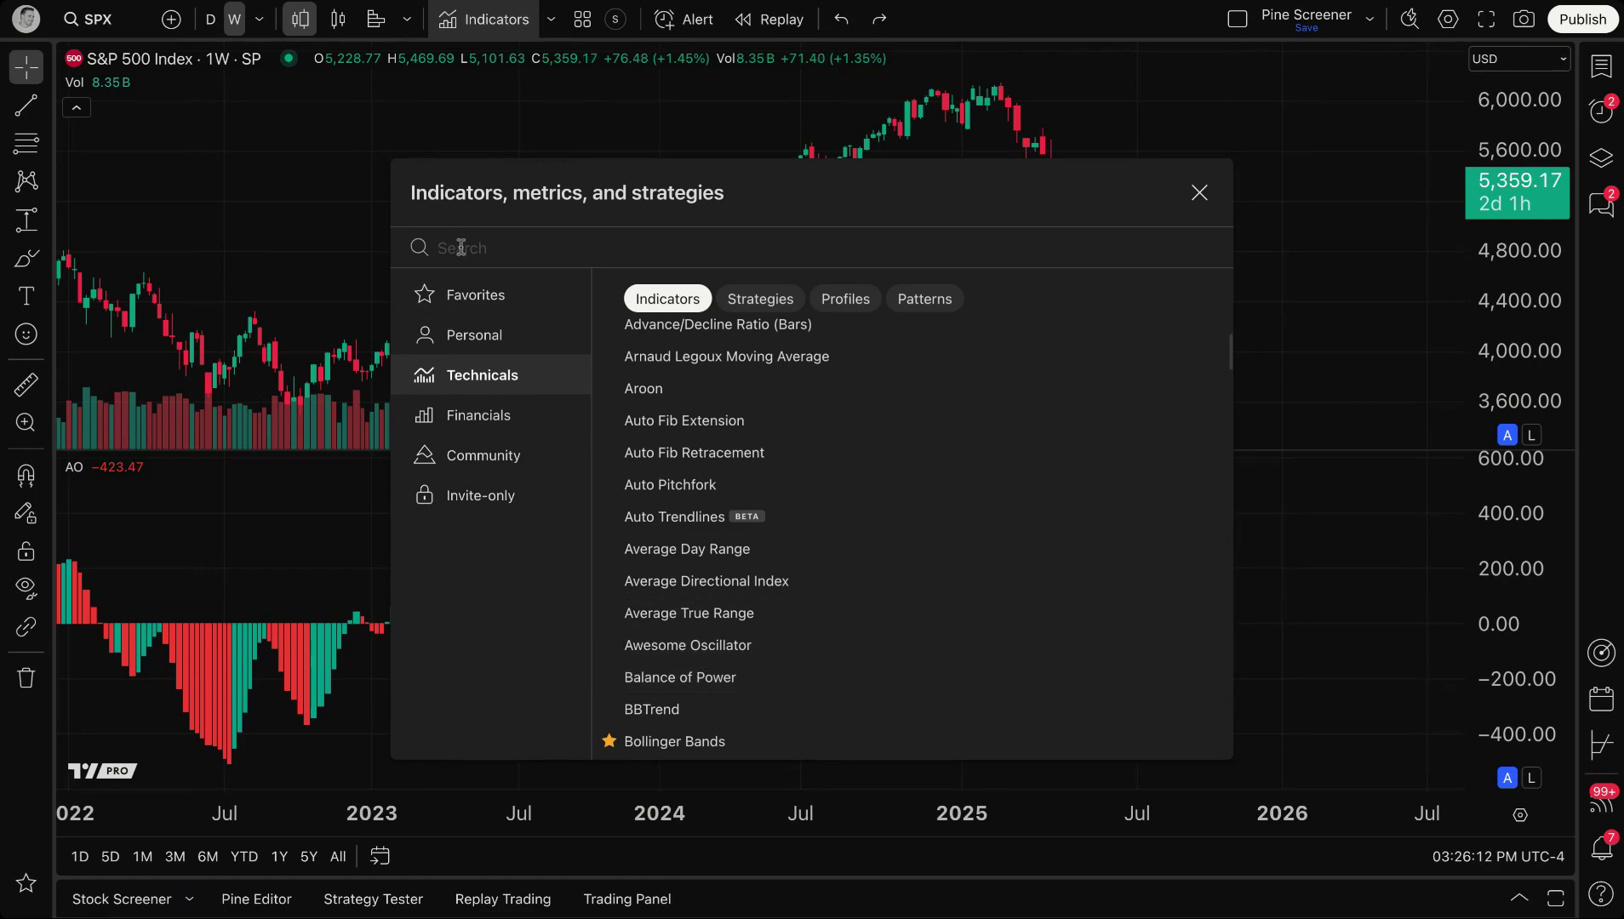
text(aw)
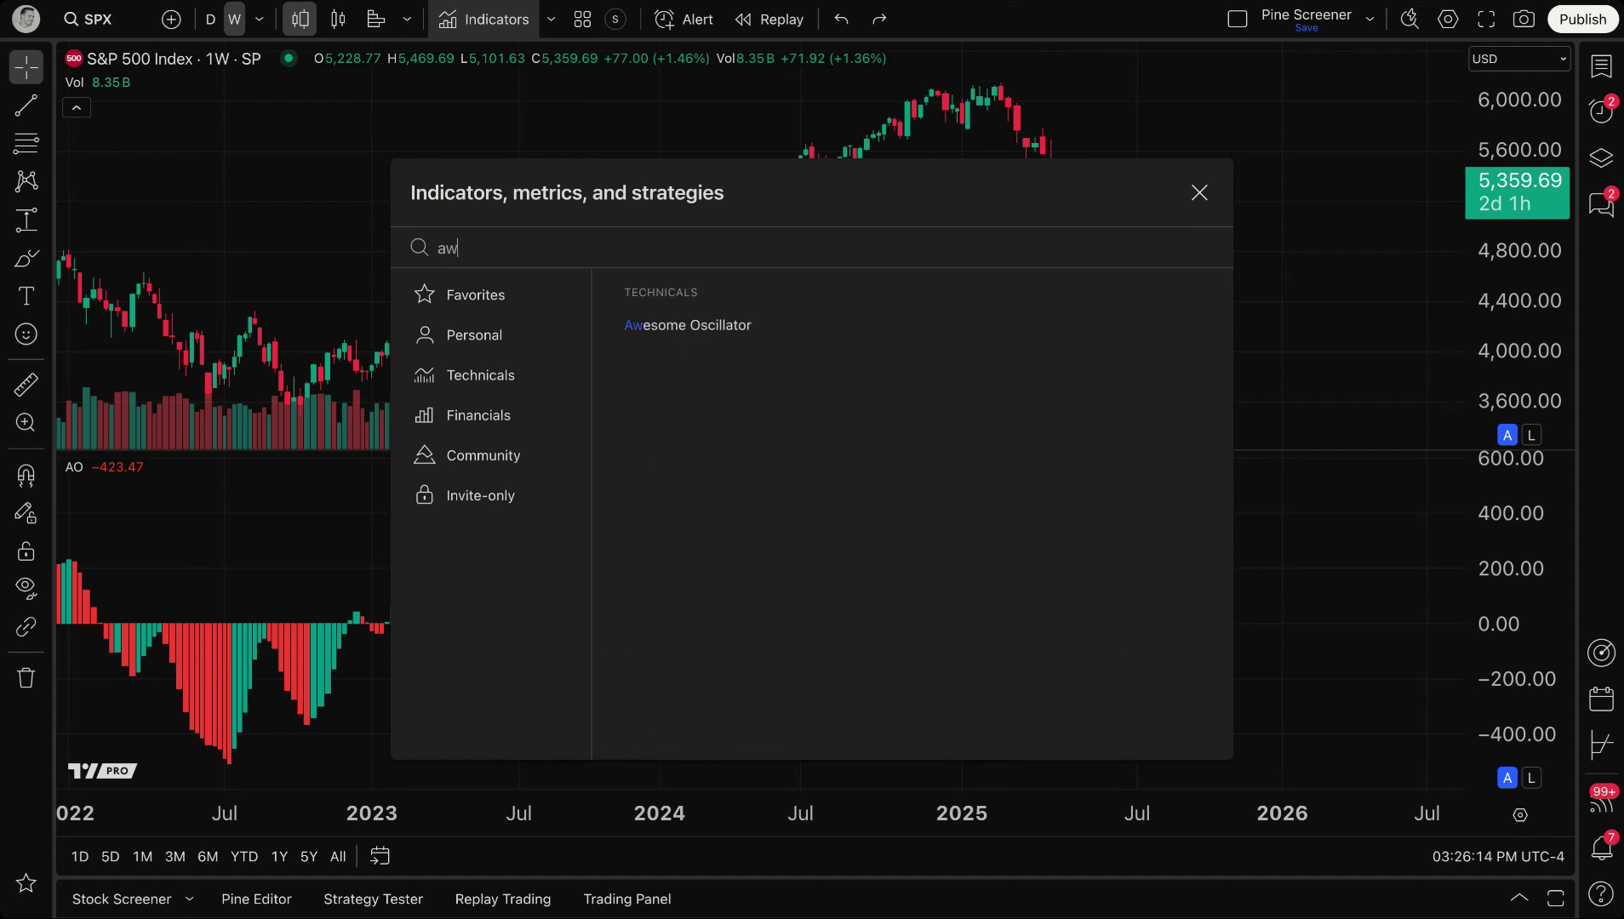
text(esome)
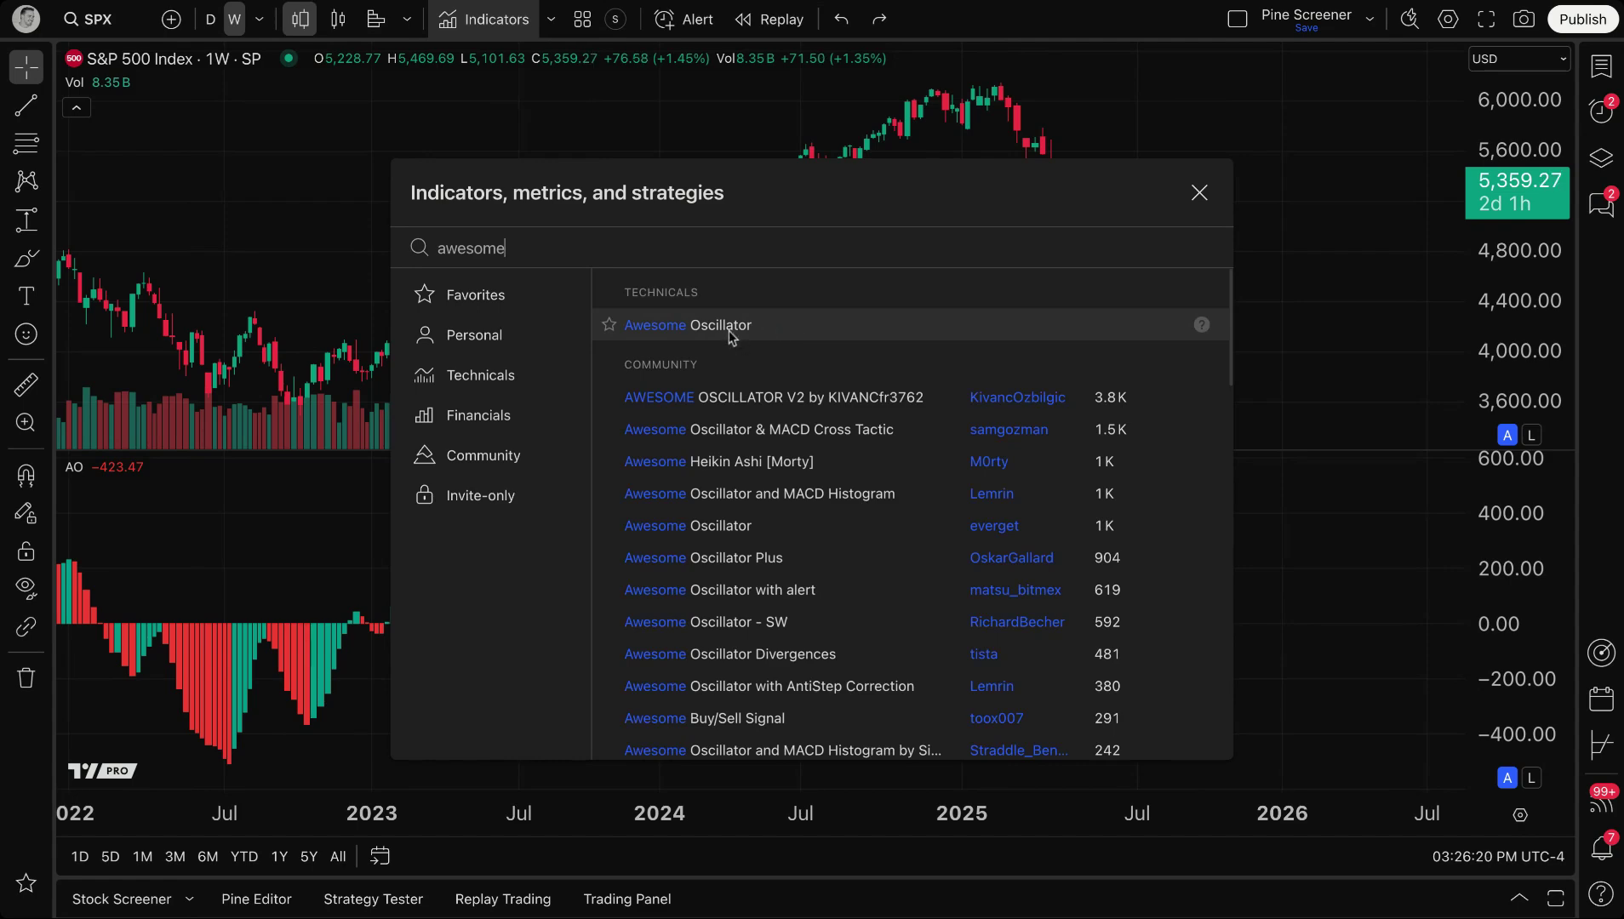
scroll(788, 484, down, 6)
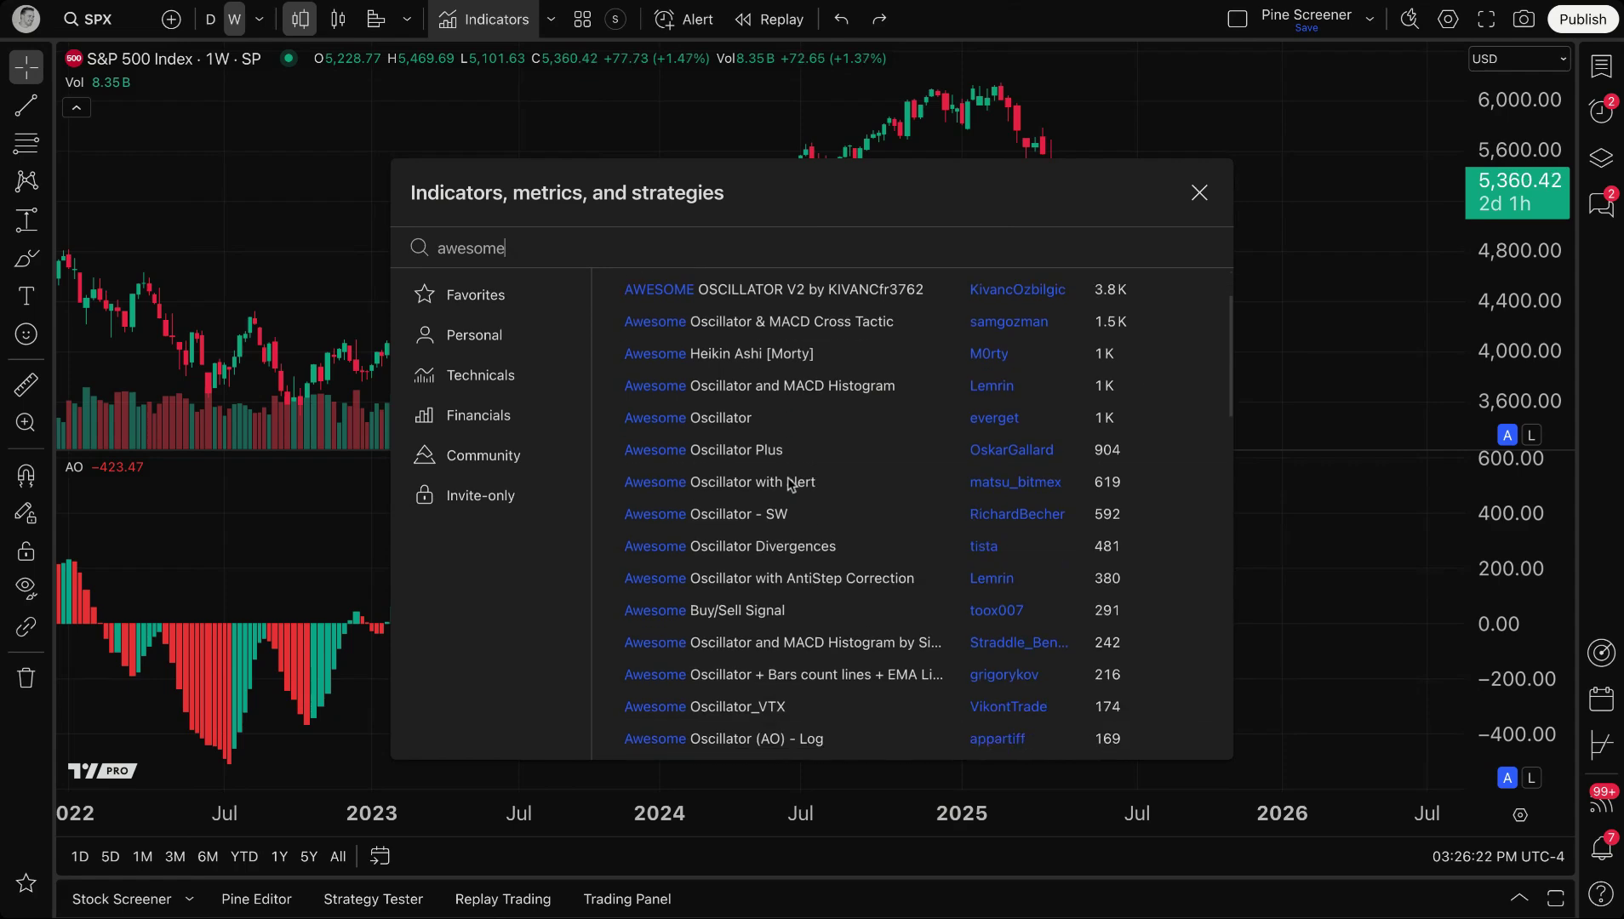
scroll(788, 483, up, 6)
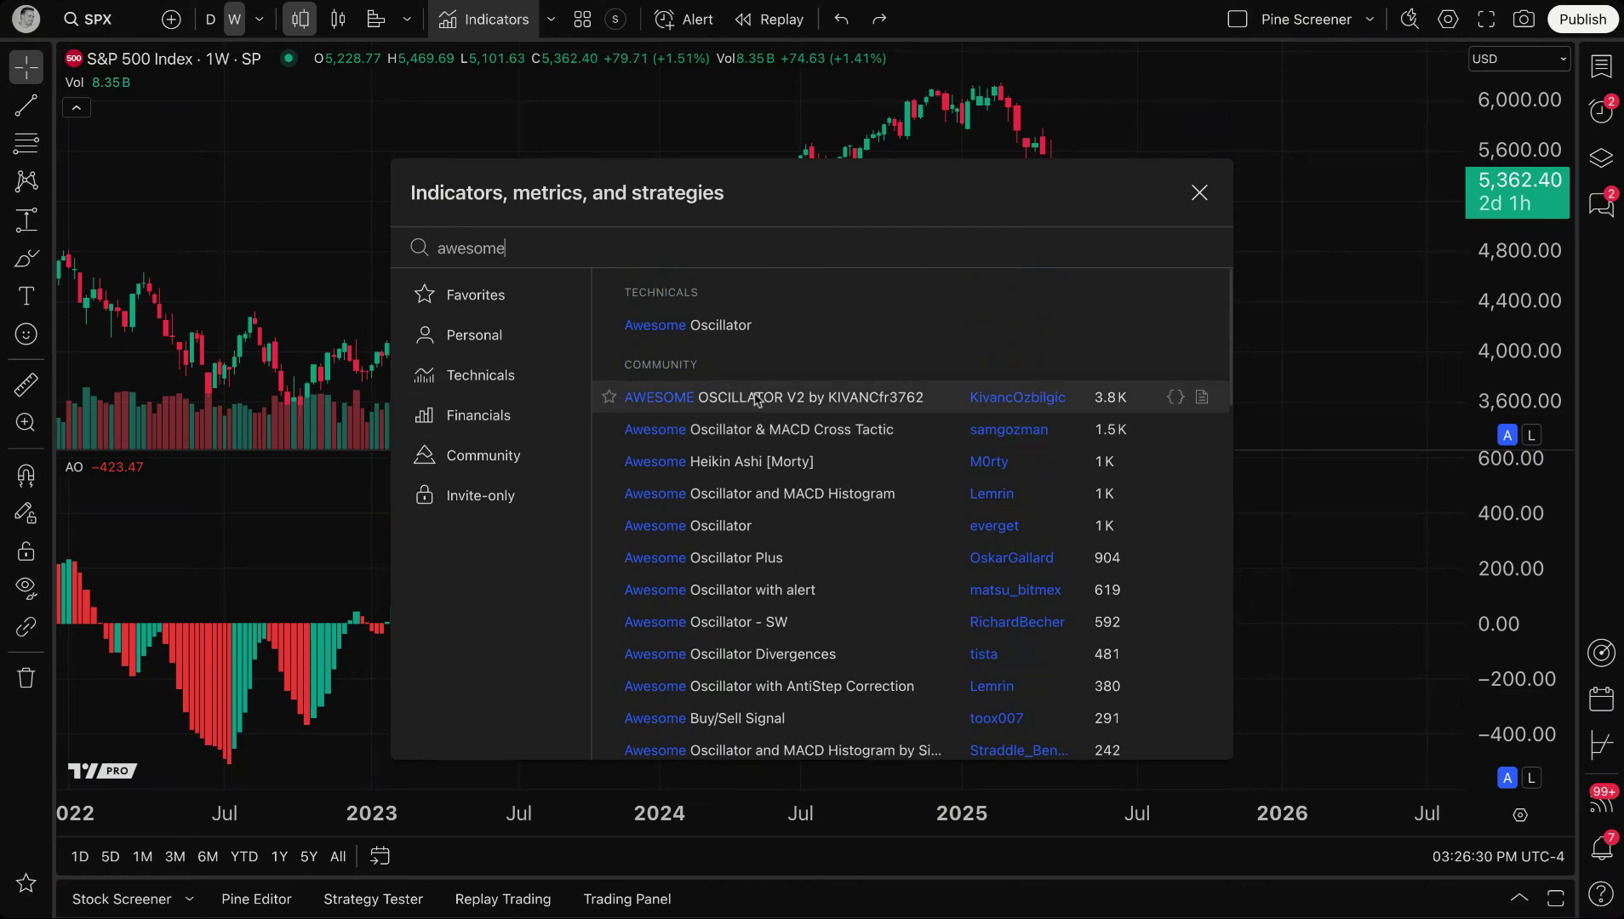
click(610, 324)
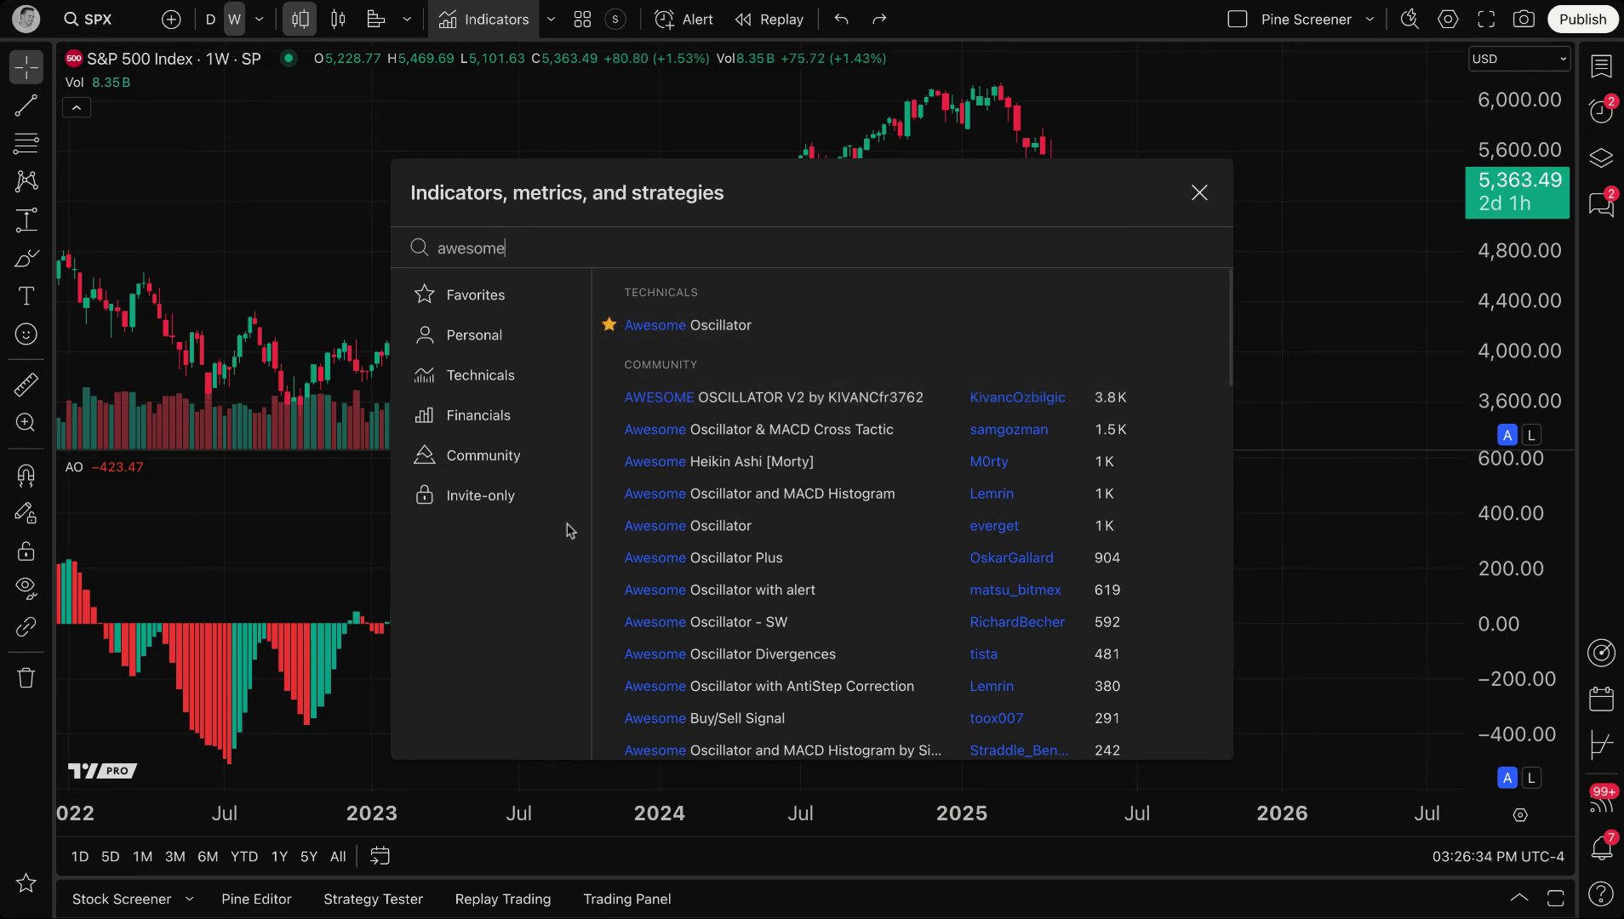
Open the help article for the built-in Awesome Oscillator and highlight how its definition uses the two simple moving averages
drag(756, 205, 639, 136)
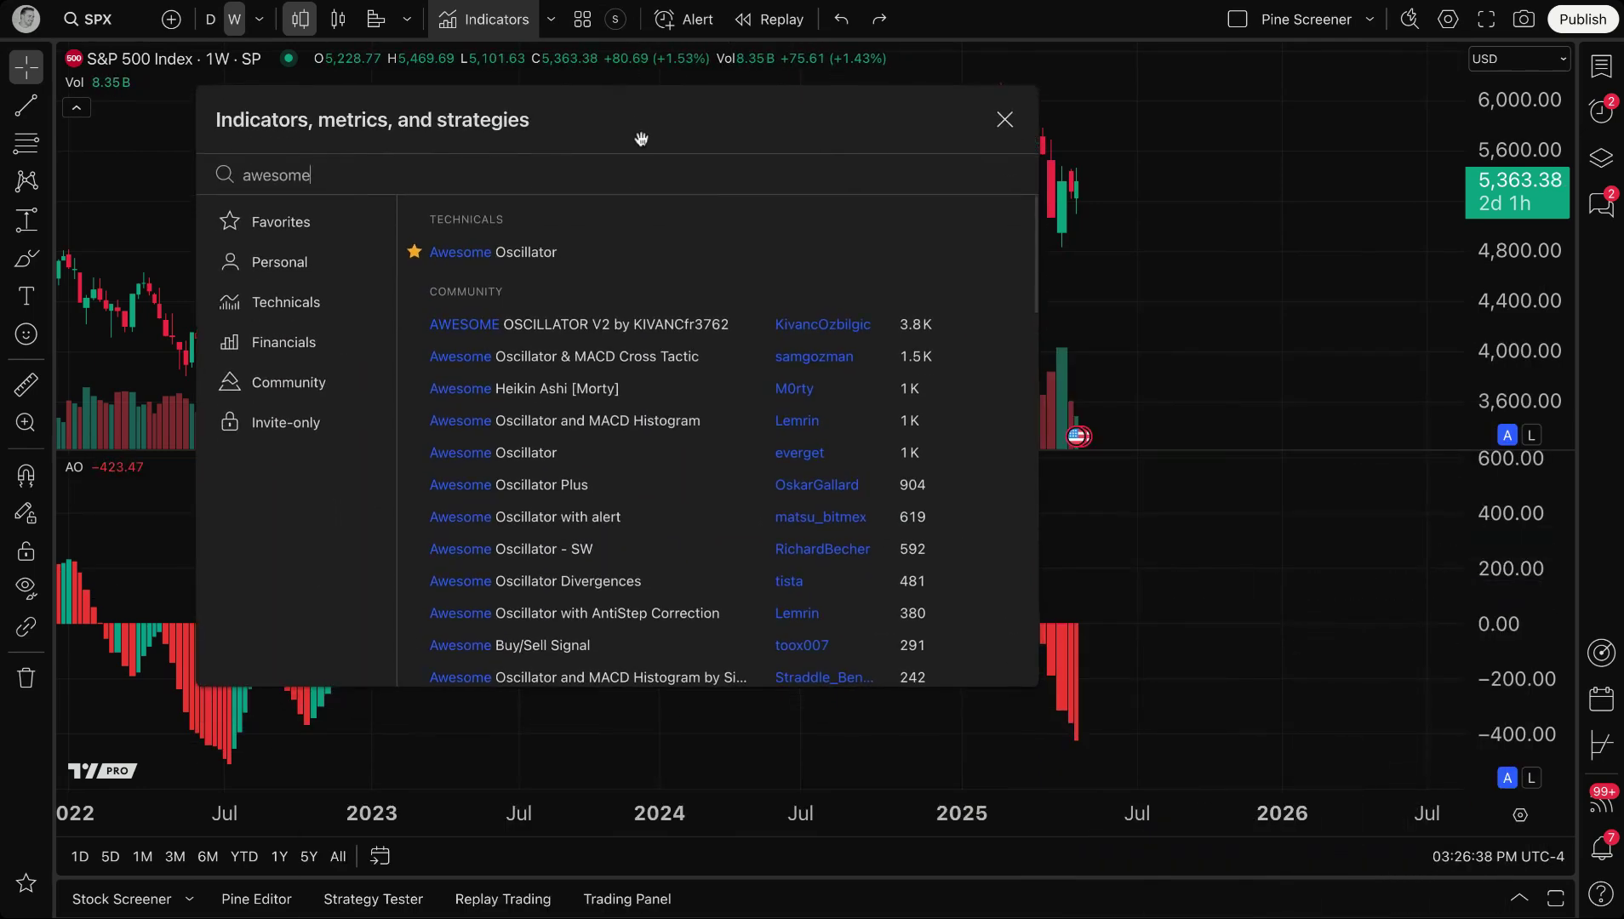
click(1007, 252)
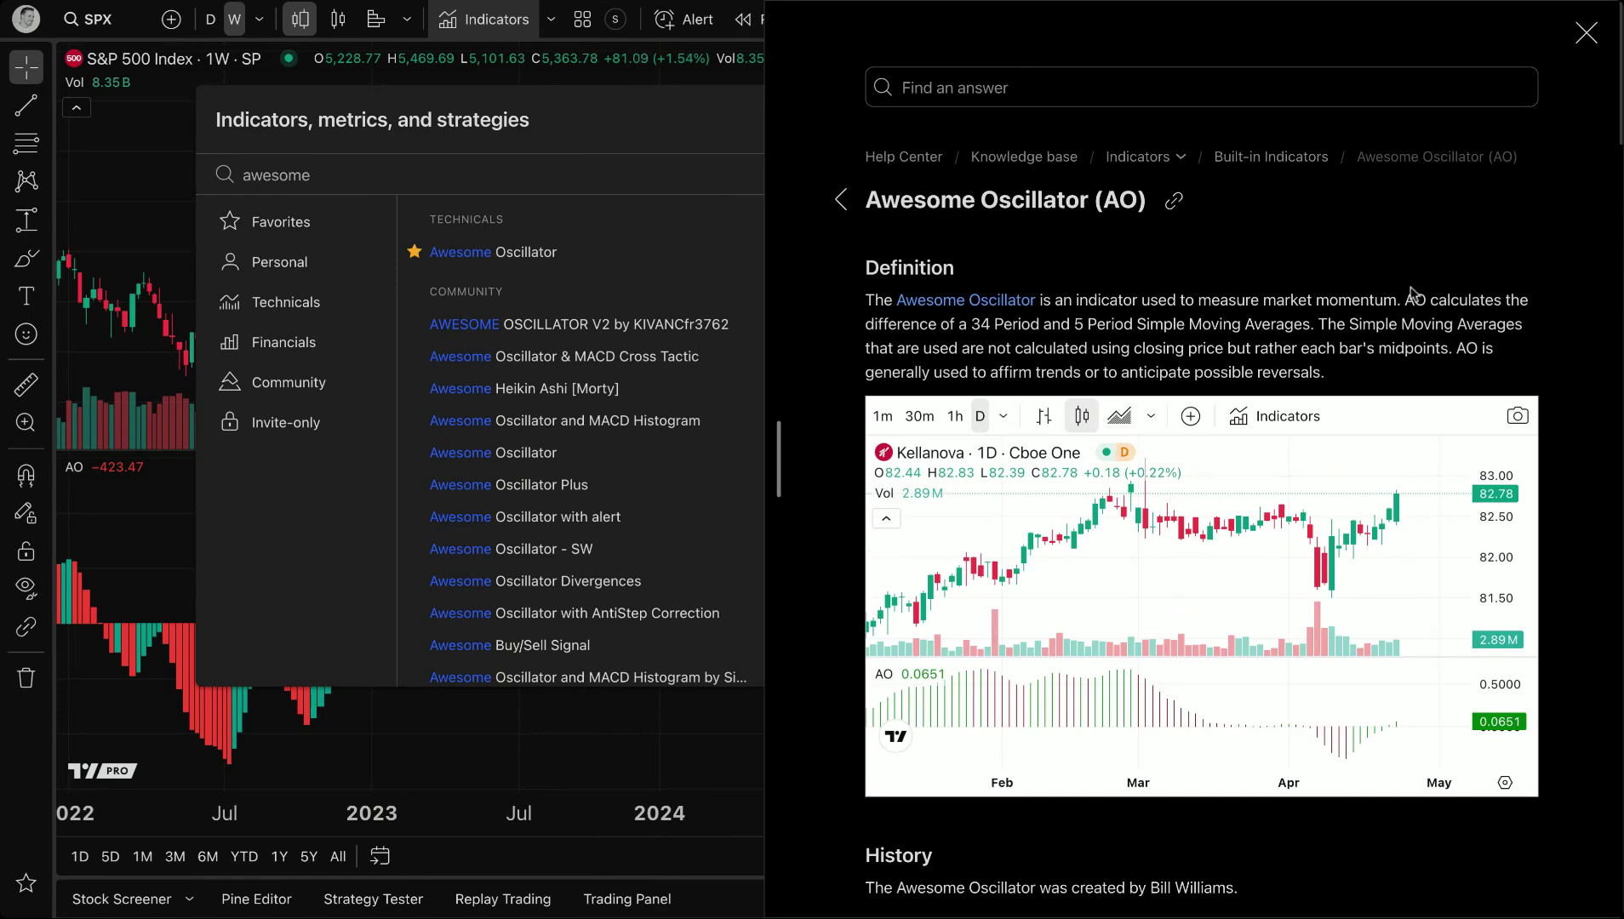
drag(1406, 302, 1306, 341)
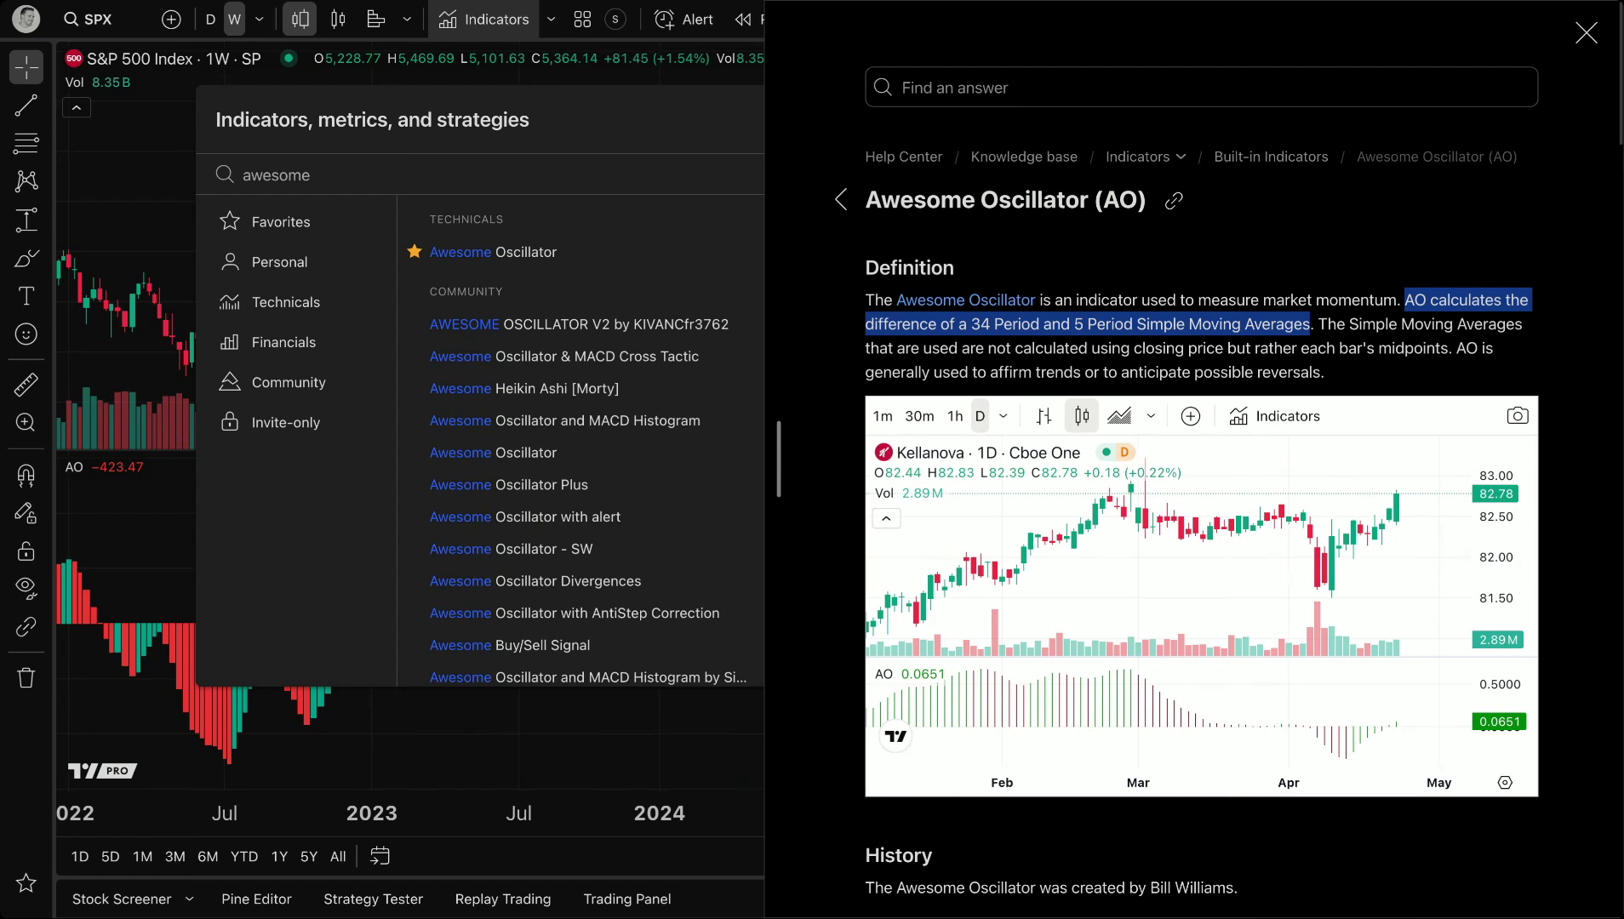
click(996, 326)
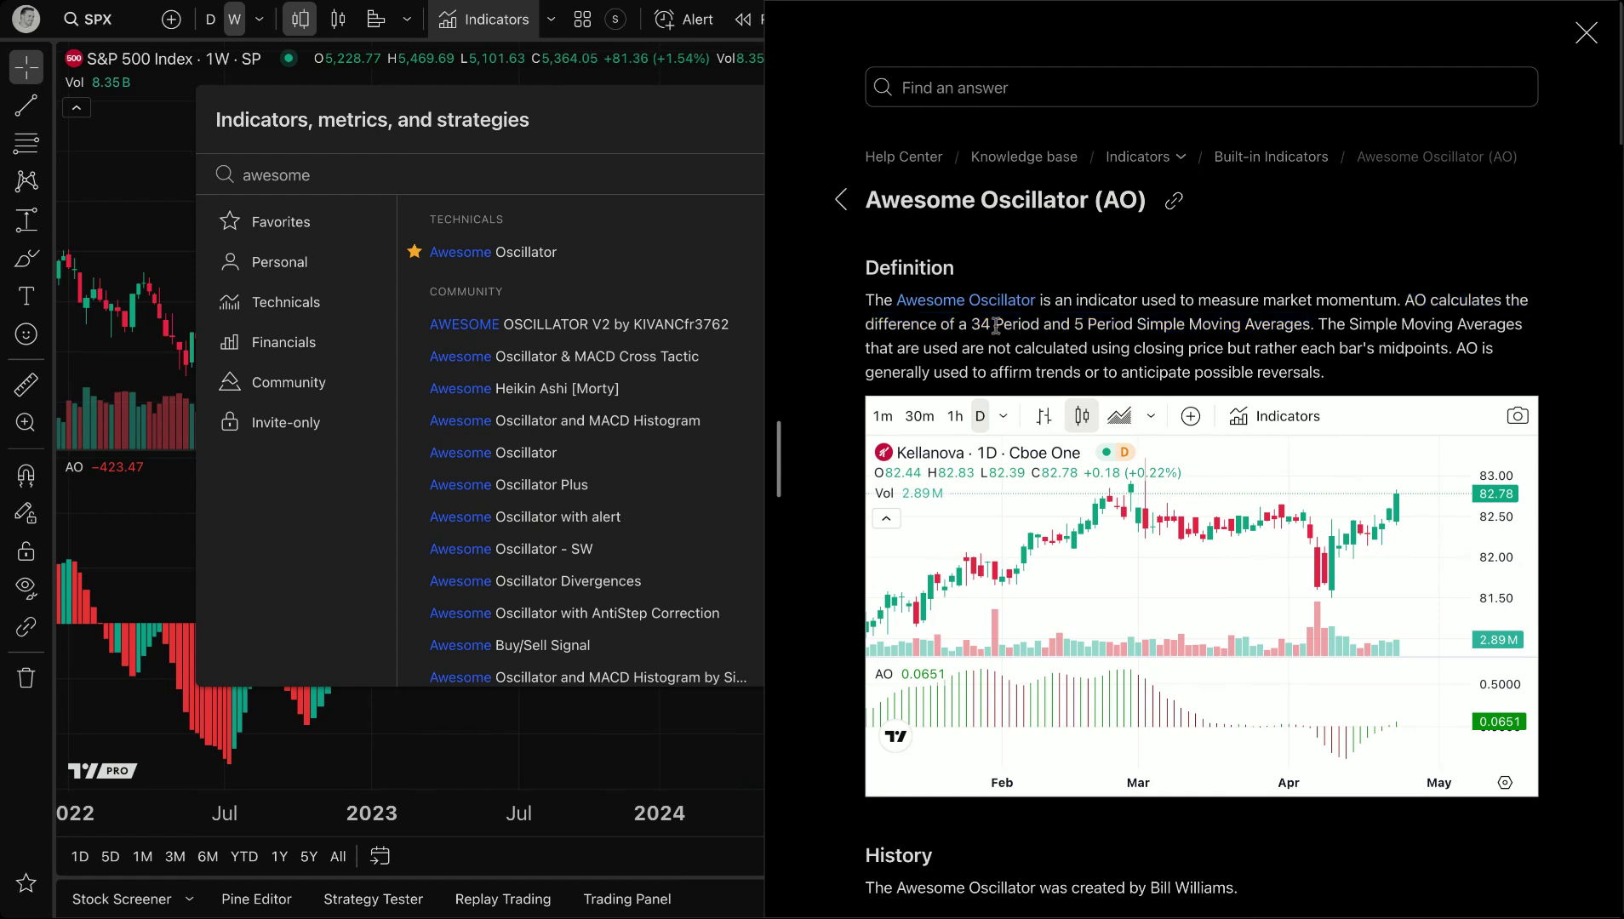
drag(971, 325, 1184, 329)
click(1184, 329)
Review the article's calculation, basics and bar midpoint explanation, and close the article and the indicator library
scroll(1184, 330, down, 7)
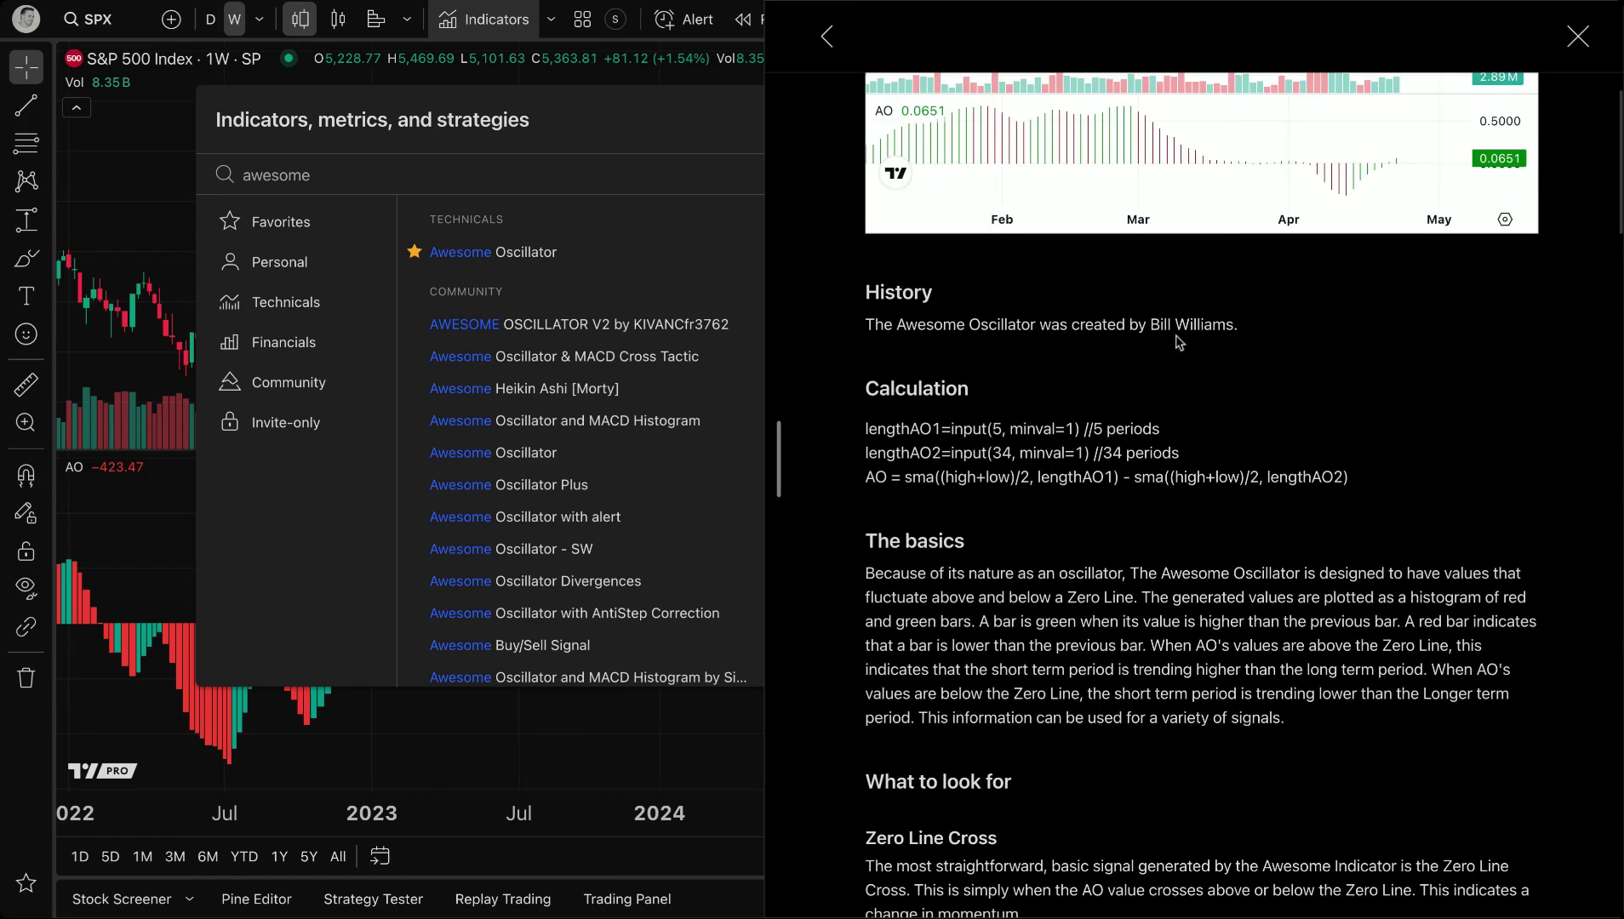
scroll(1179, 342, down, 2)
scroll(978, 414, up, 3)
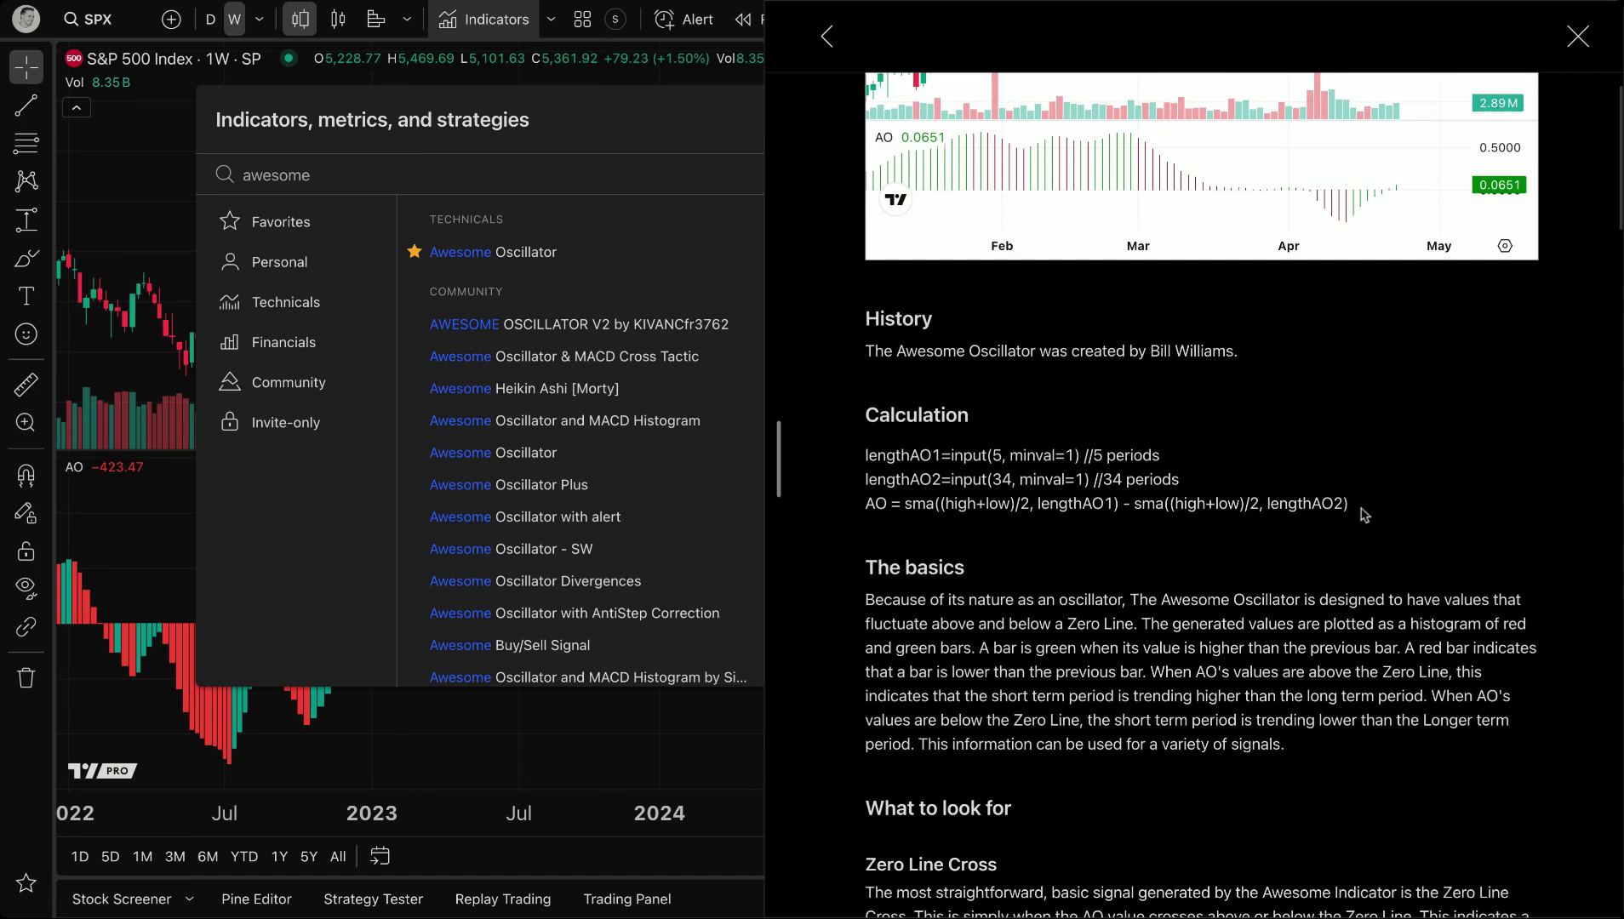
scroll(1365, 515, up, 5)
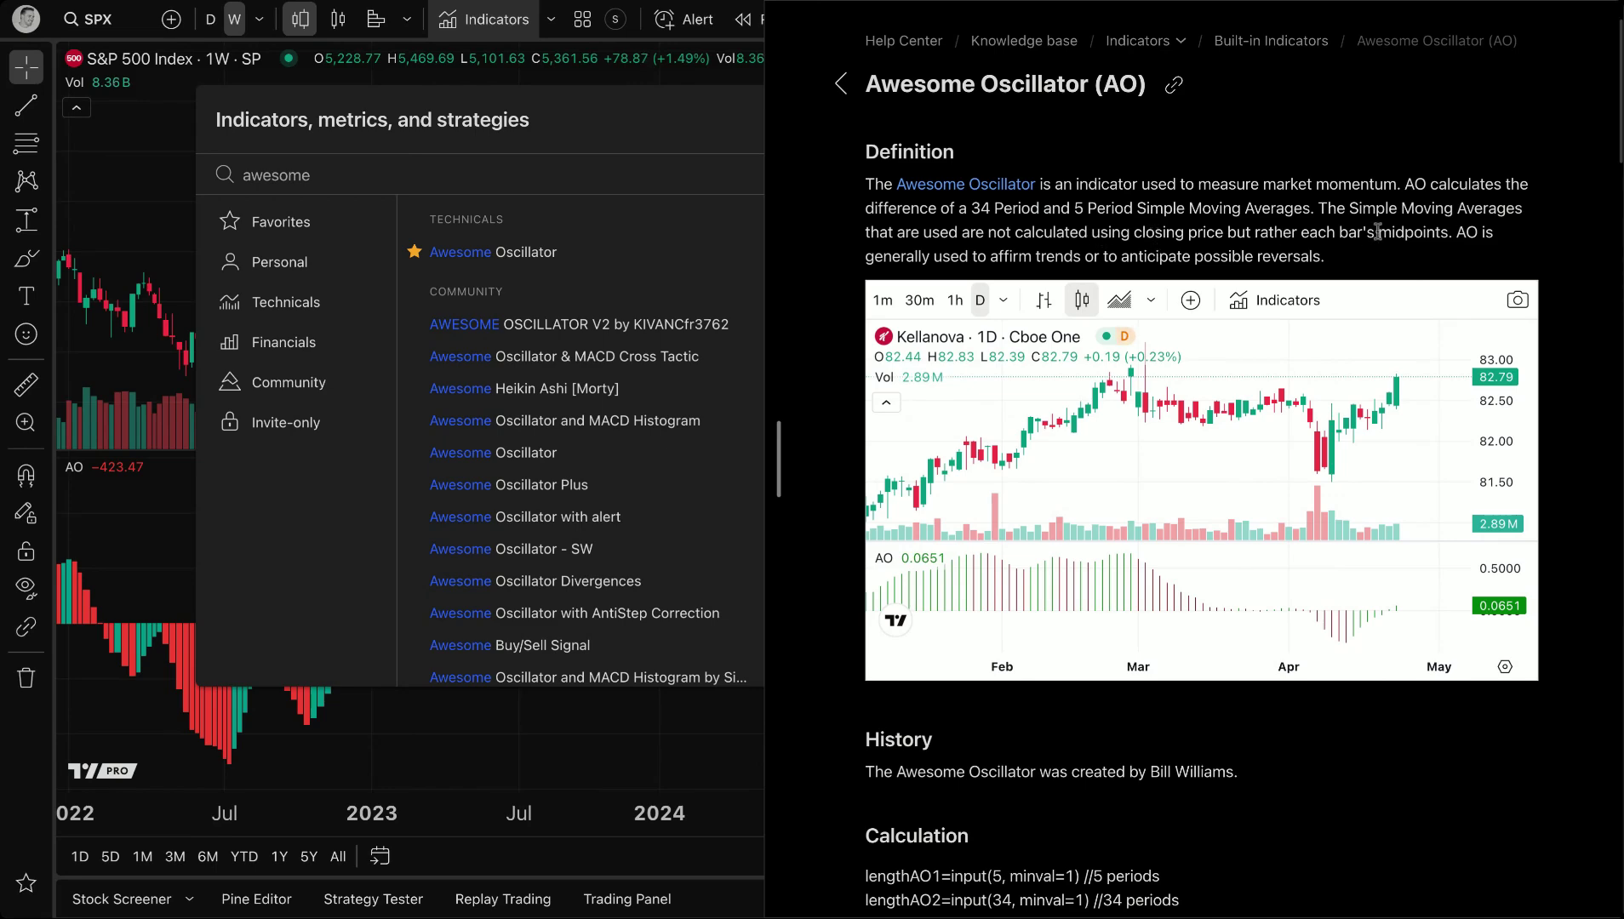
drag(1379, 232, 1451, 232)
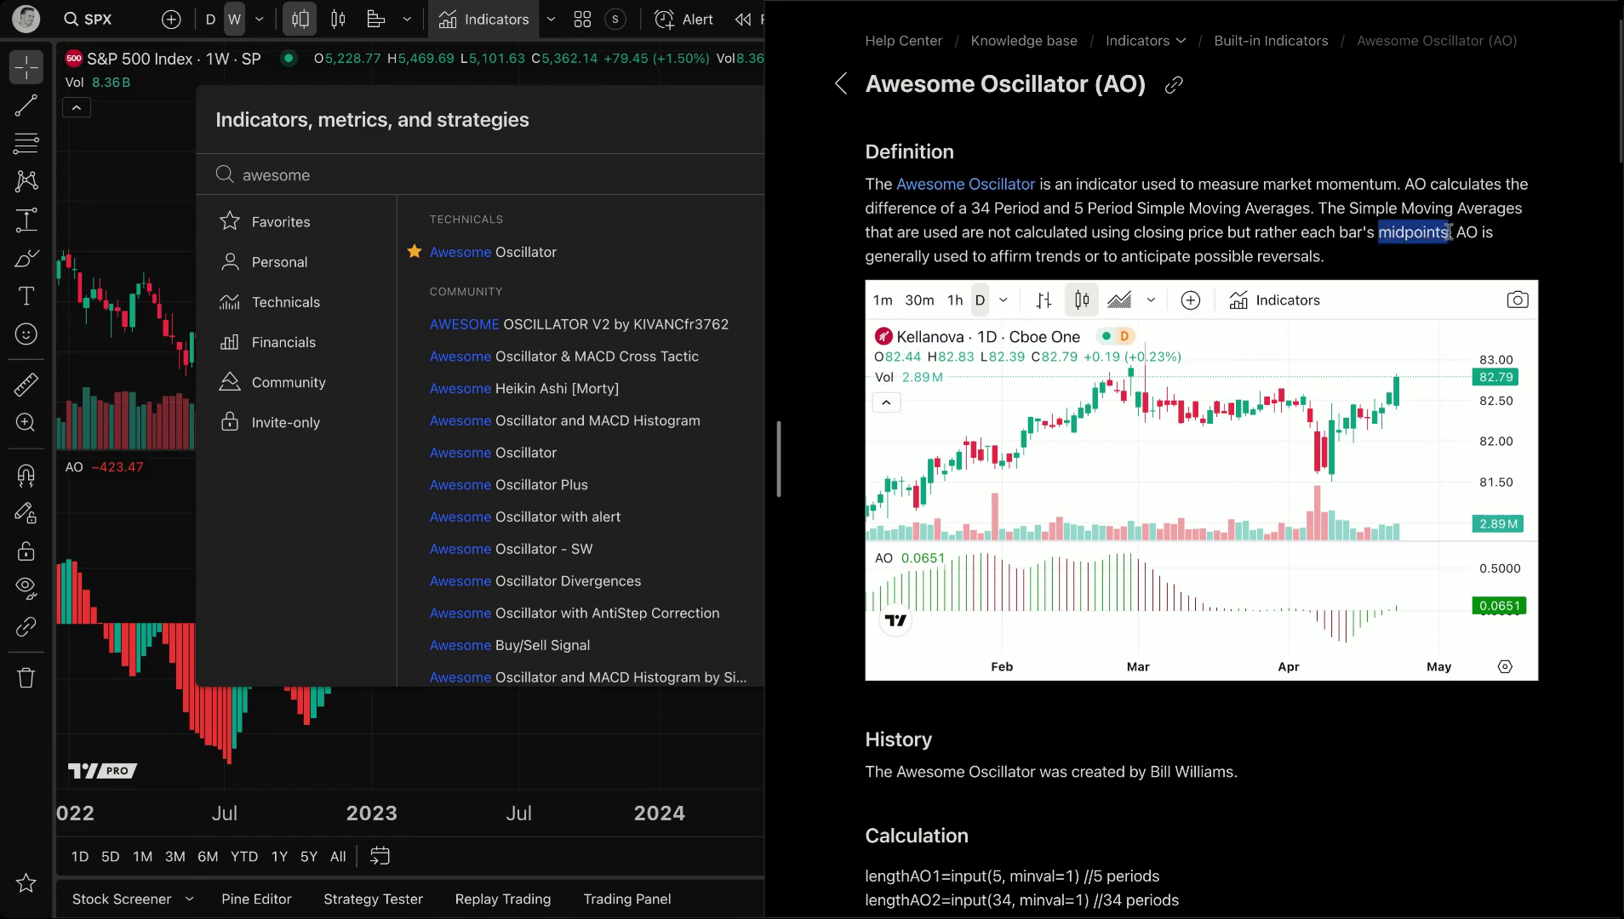
click(1182, 211)
scroll(1182, 211, down, 10)
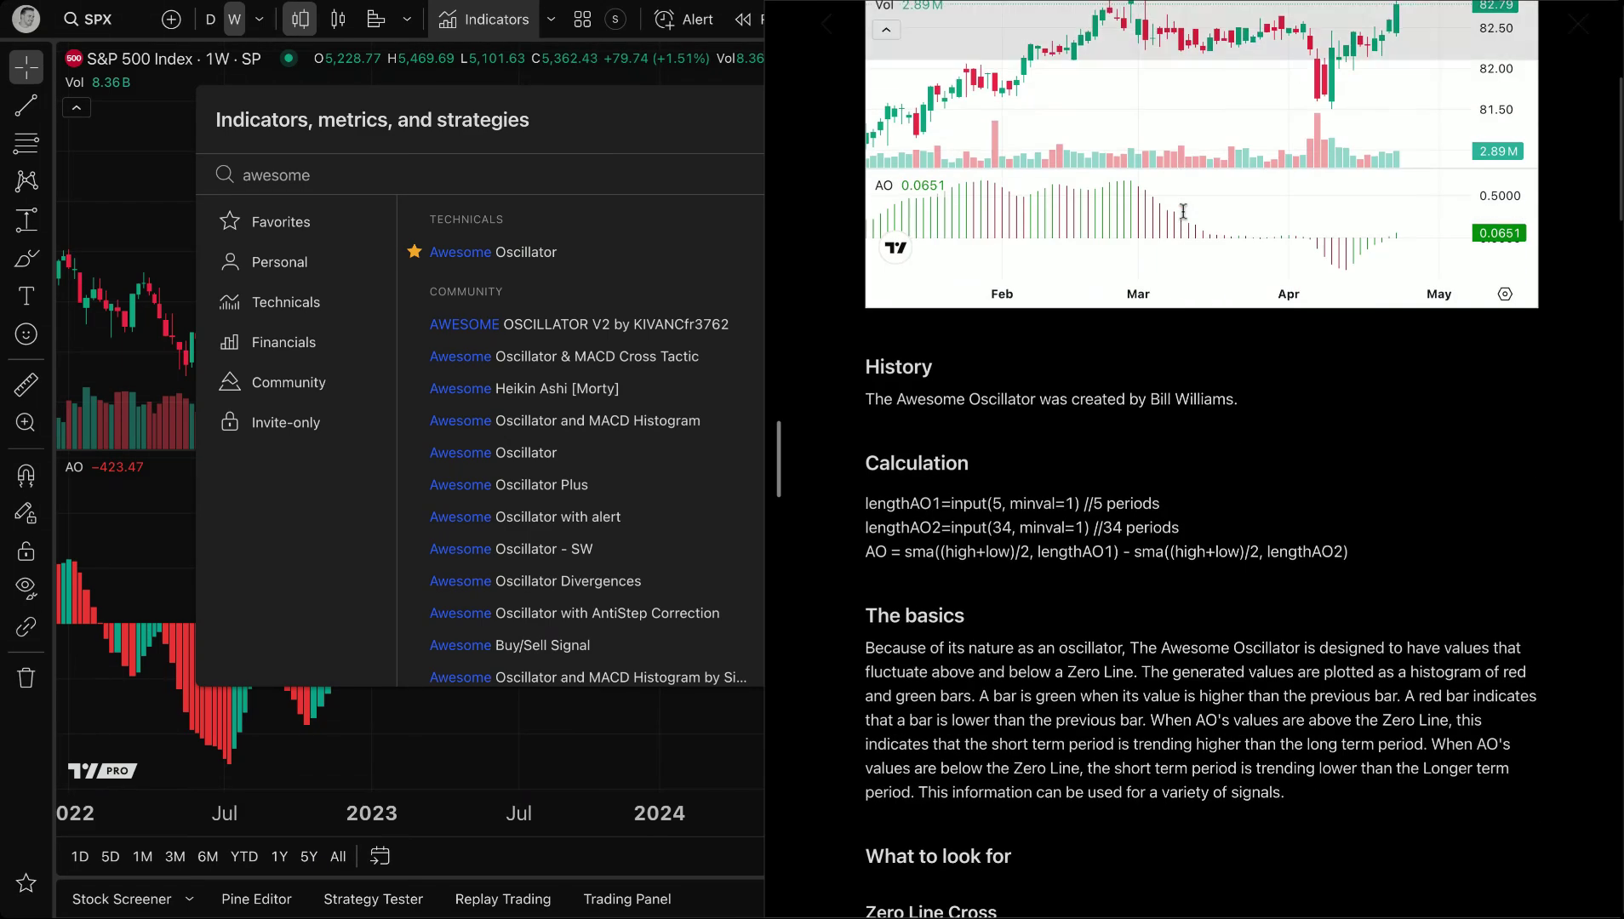
scroll(1183, 210, down, 3)
scroll(1183, 210, up, 8)
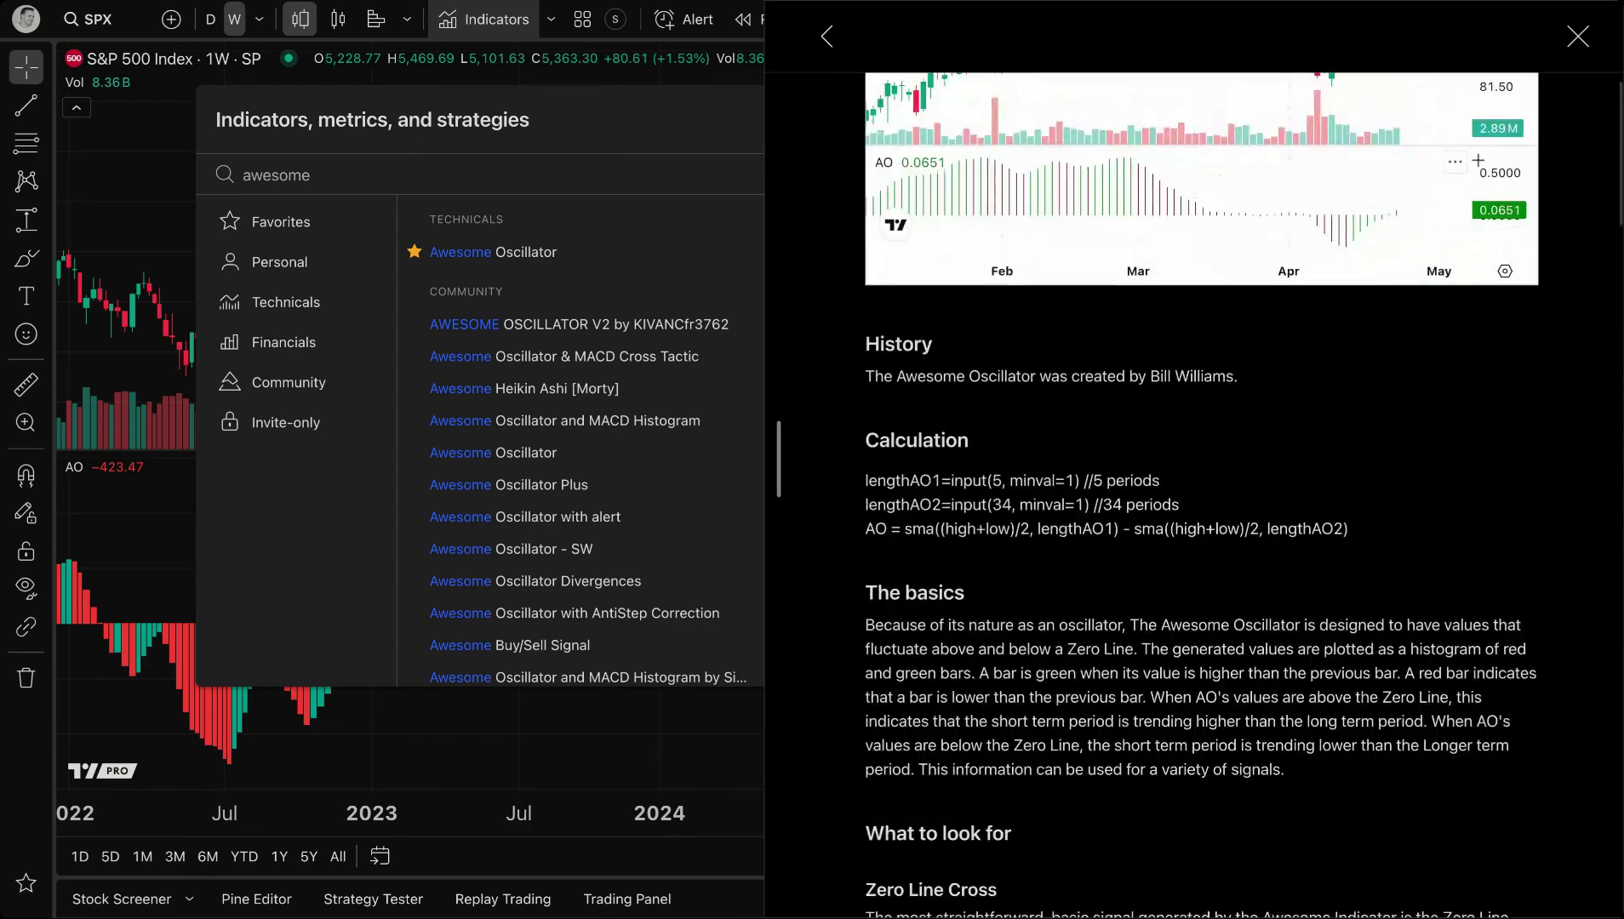
click(1578, 36)
click(1005, 120)
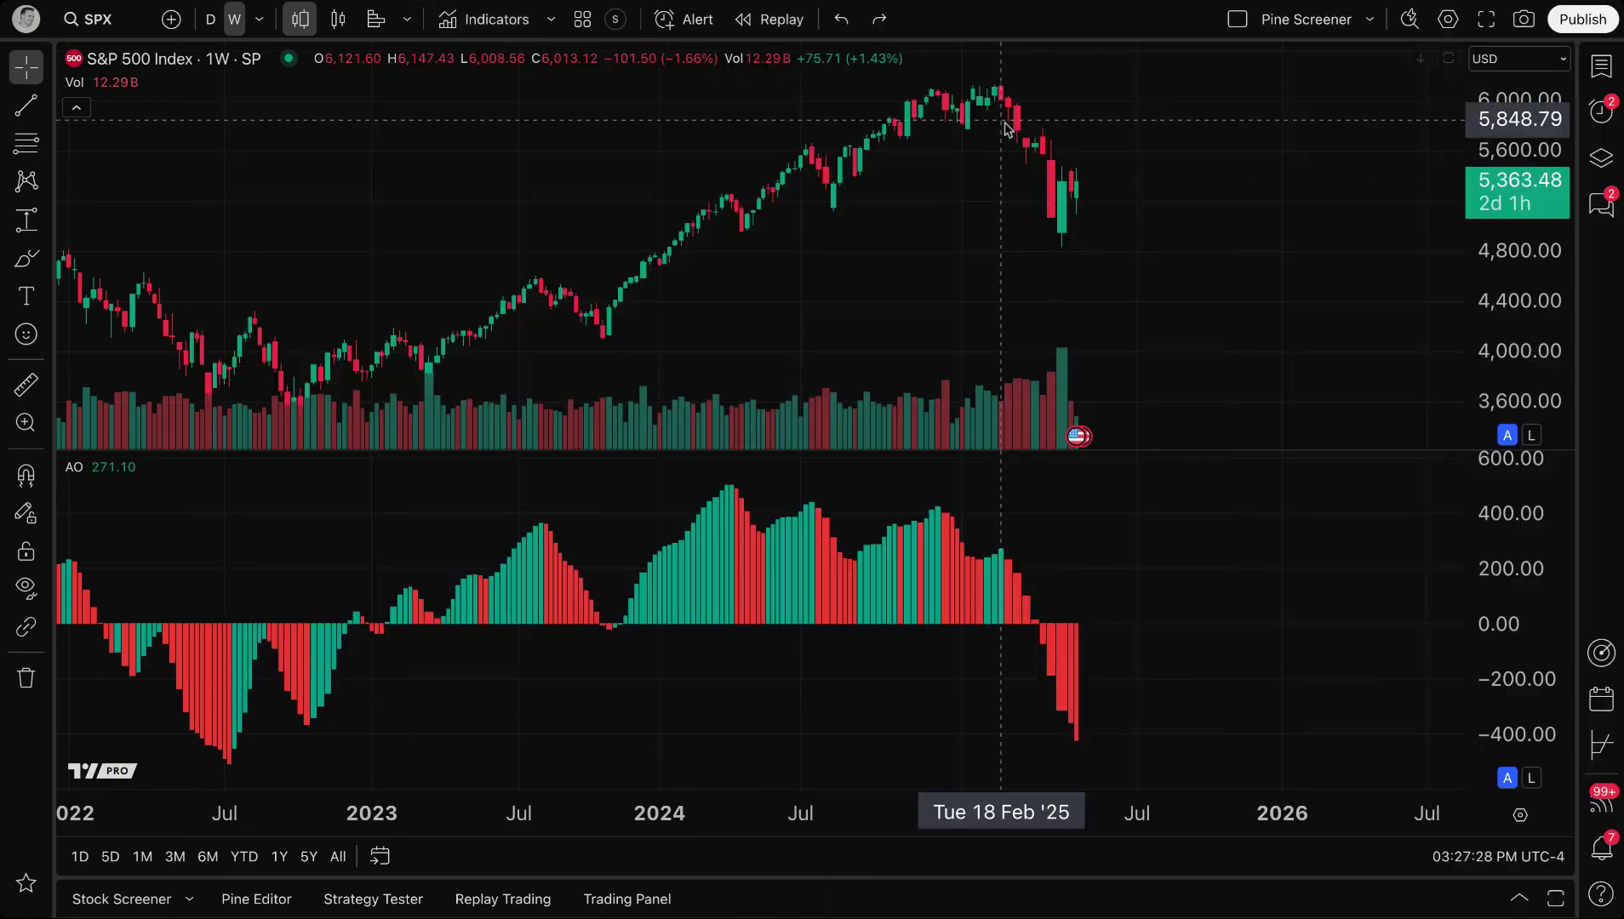
Reopen the Key Indexes watchlist, look through US100 and TOTAL, and load the Gold Futures (GC1!) weekly chart
scroll(775, 622, down, 2)
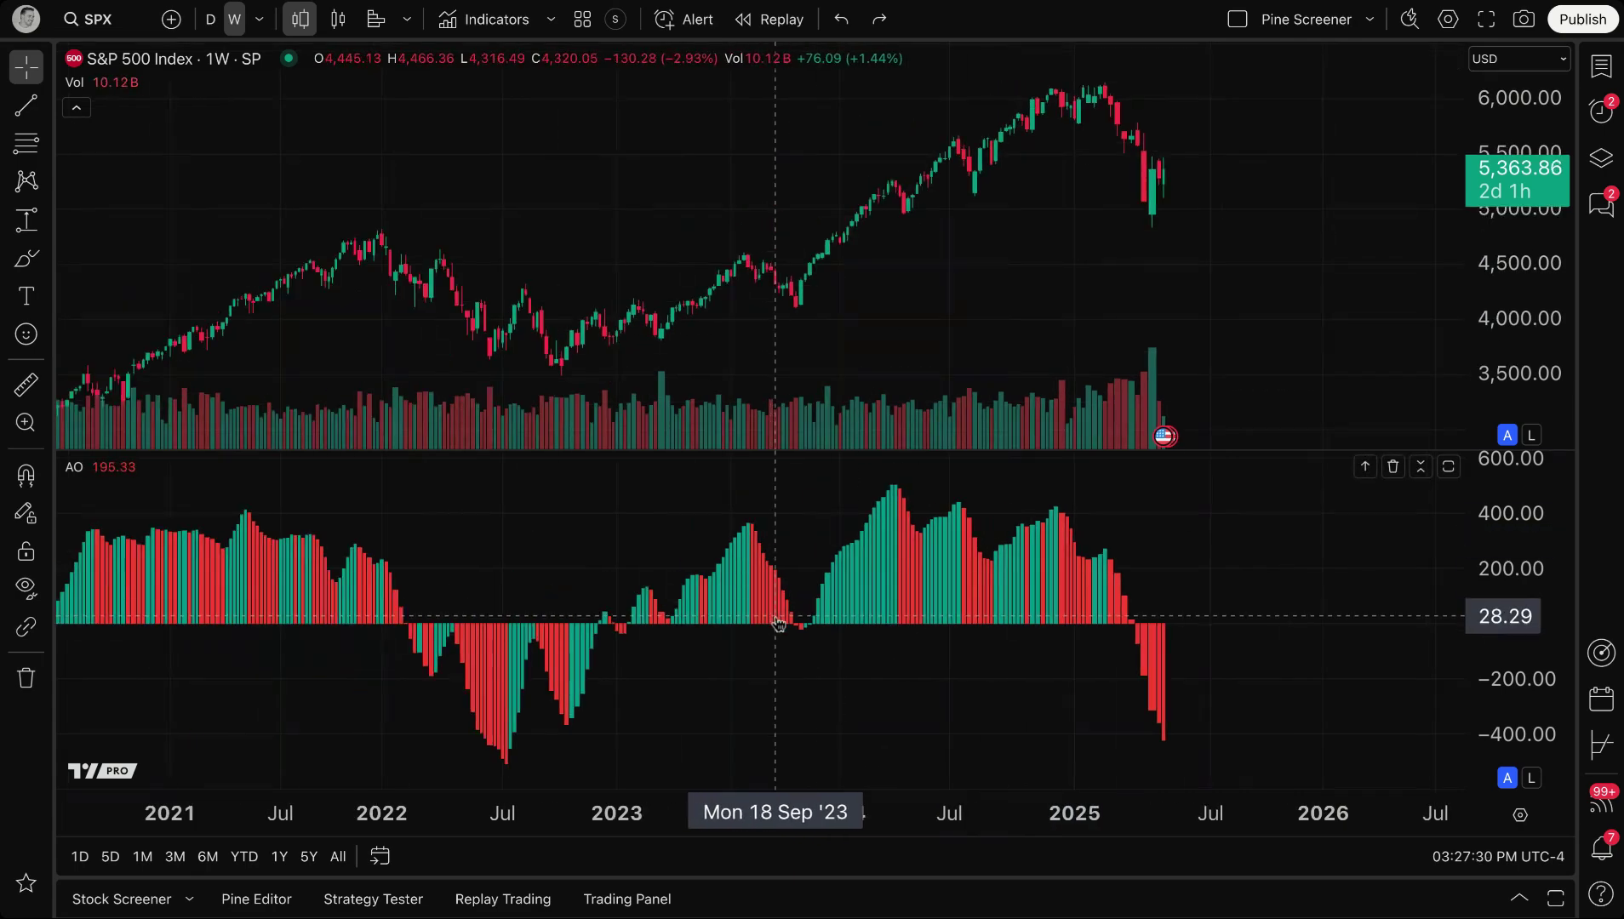
drag(842, 656, 845, 660)
scroll(845, 660, down, 1)
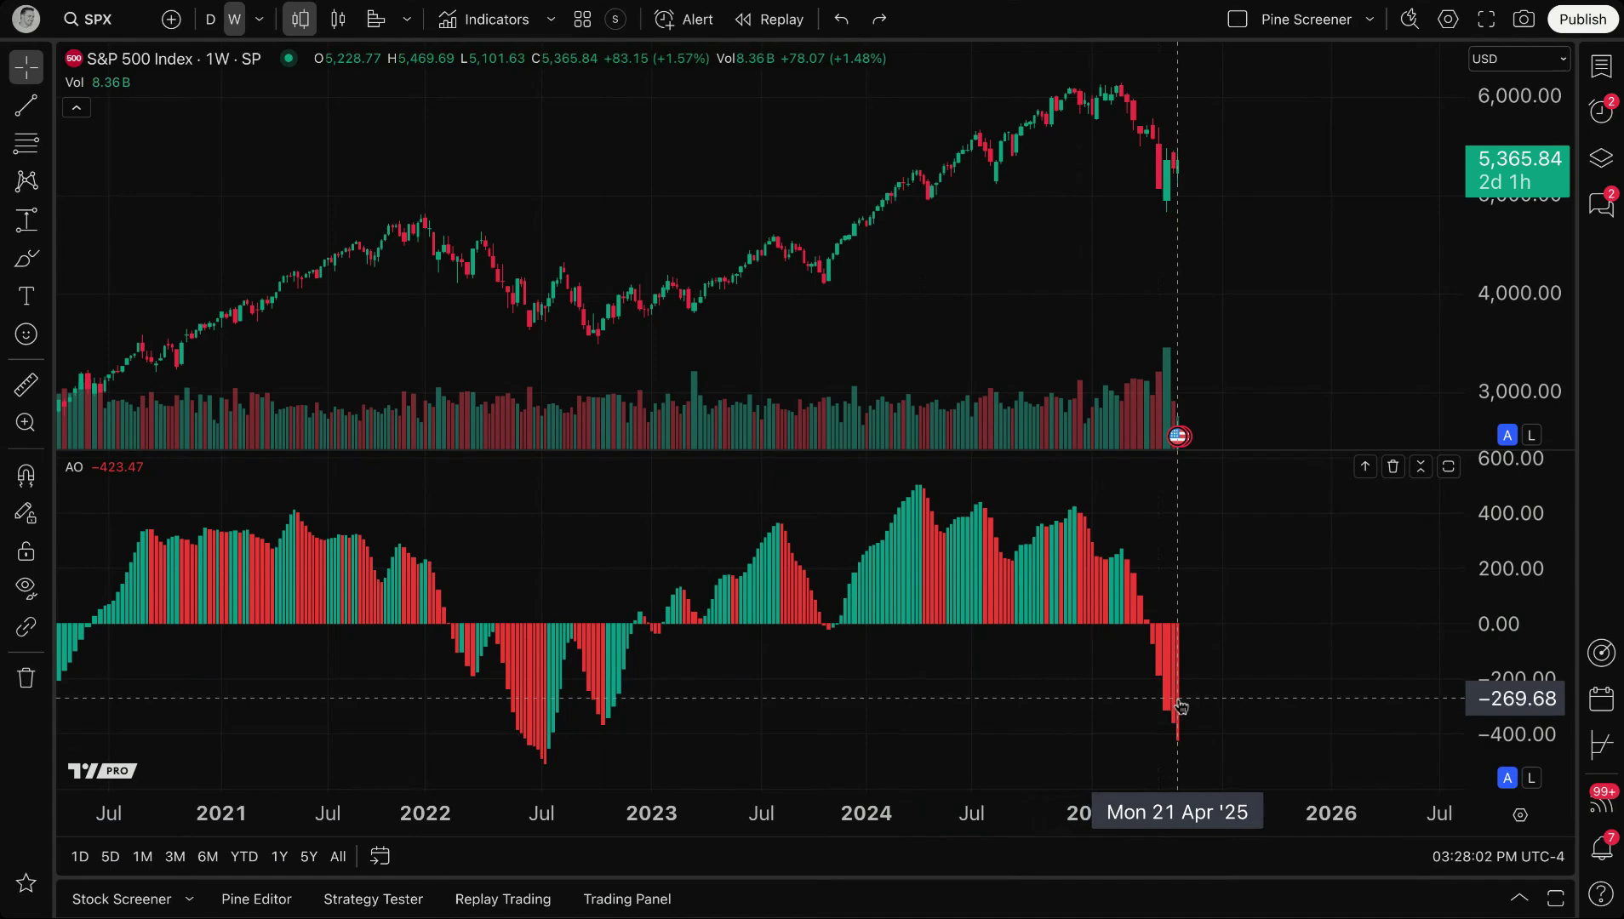
click(1603, 65)
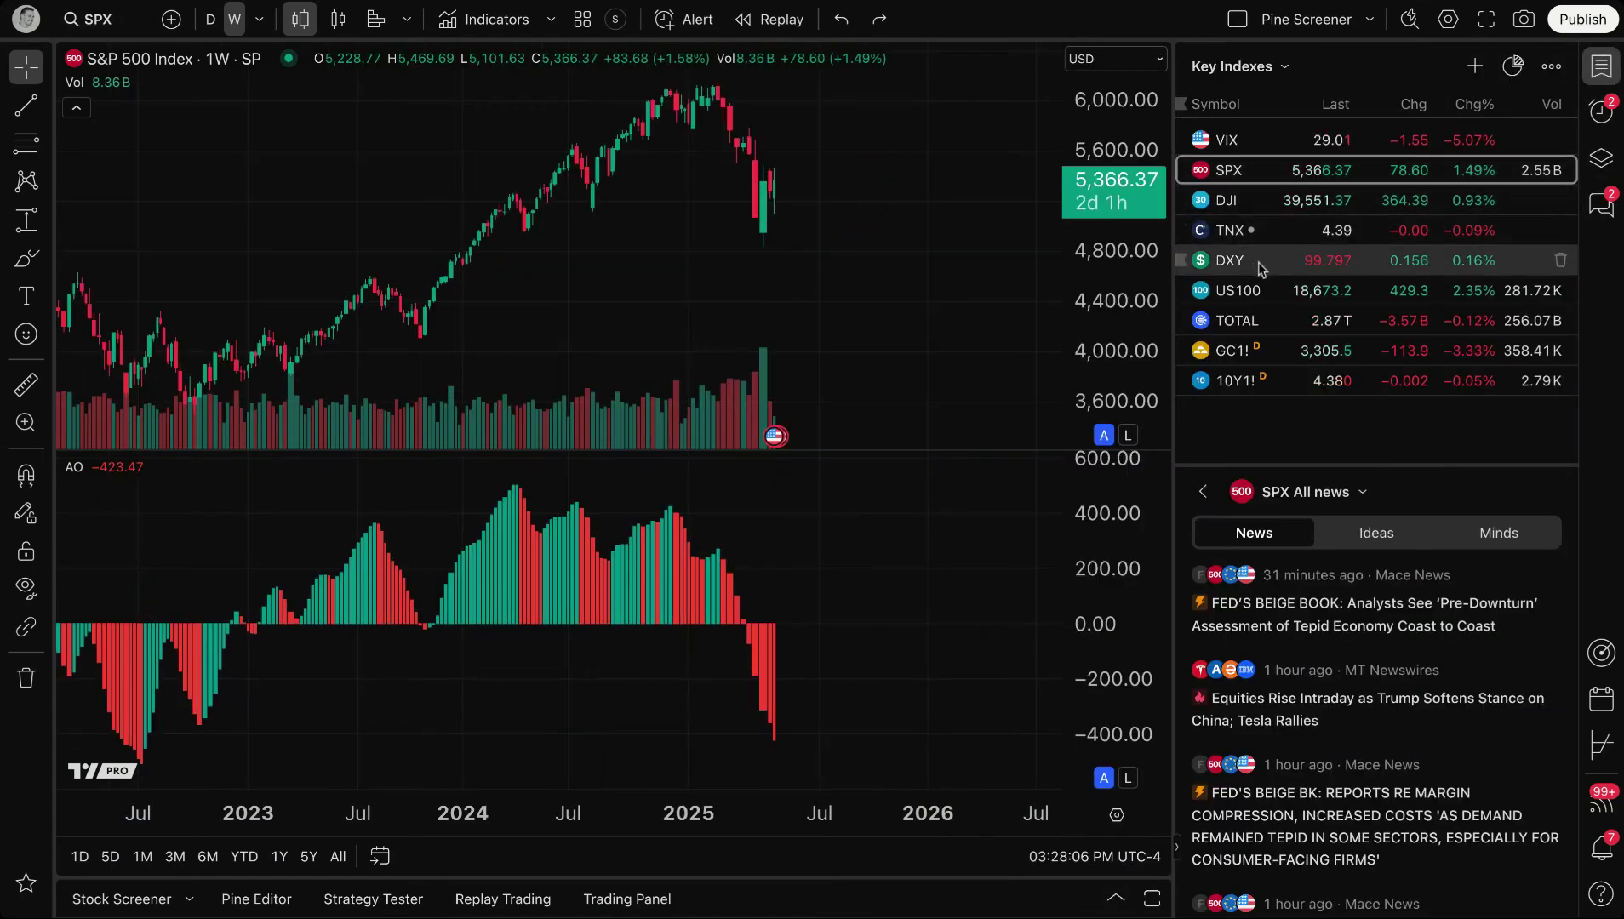
click(1260, 290)
click(1263, 324)
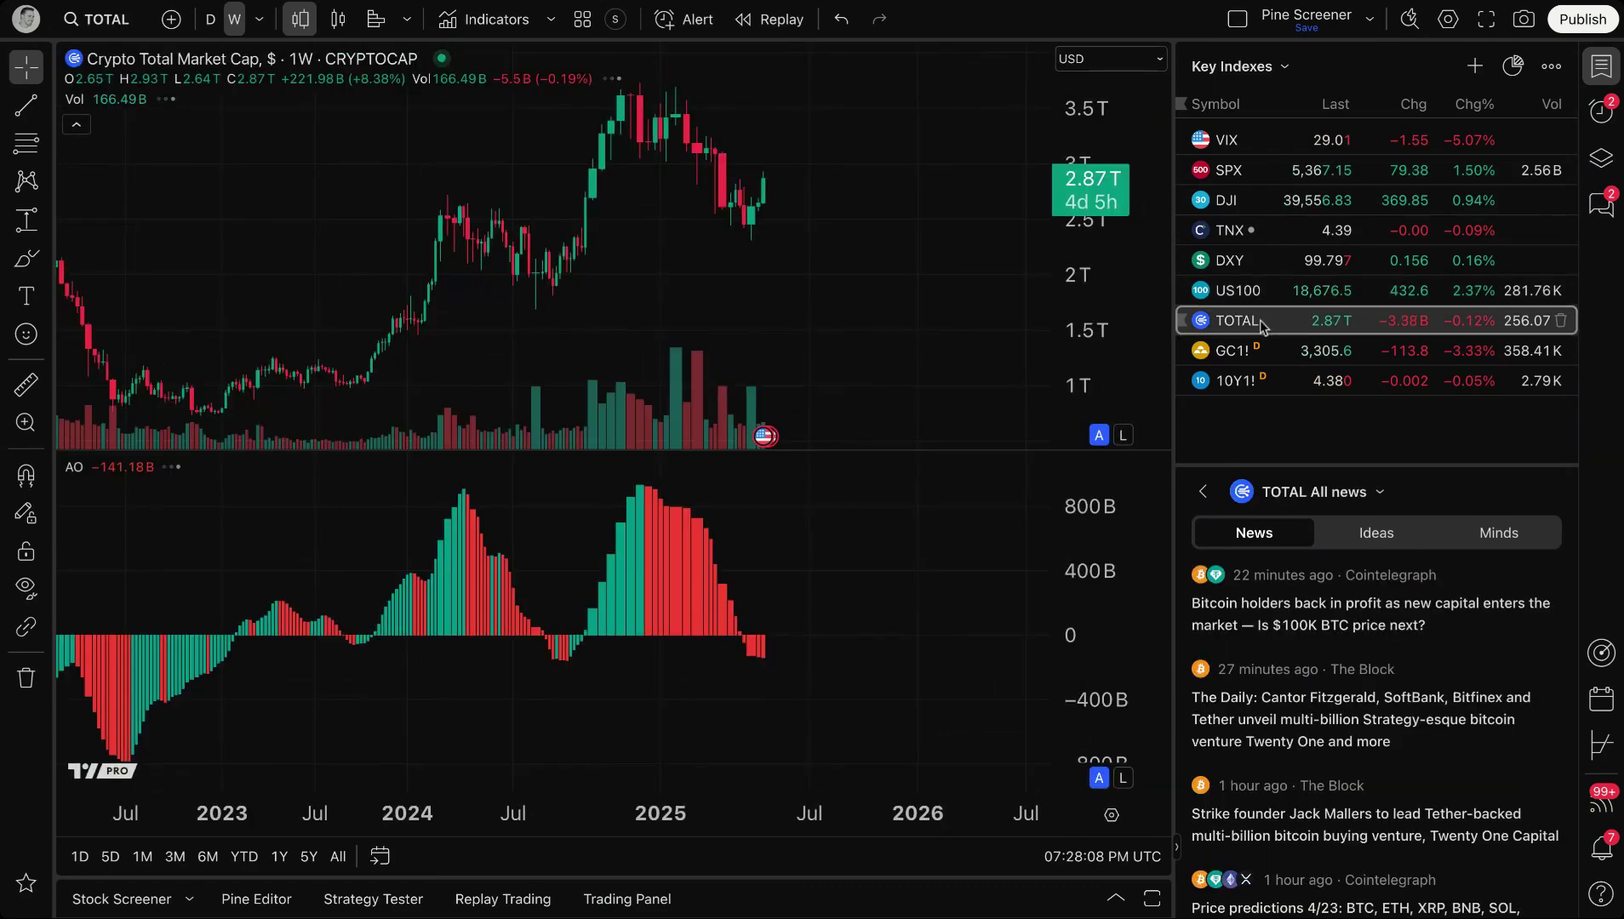
click(1275, 357)
key(Down)
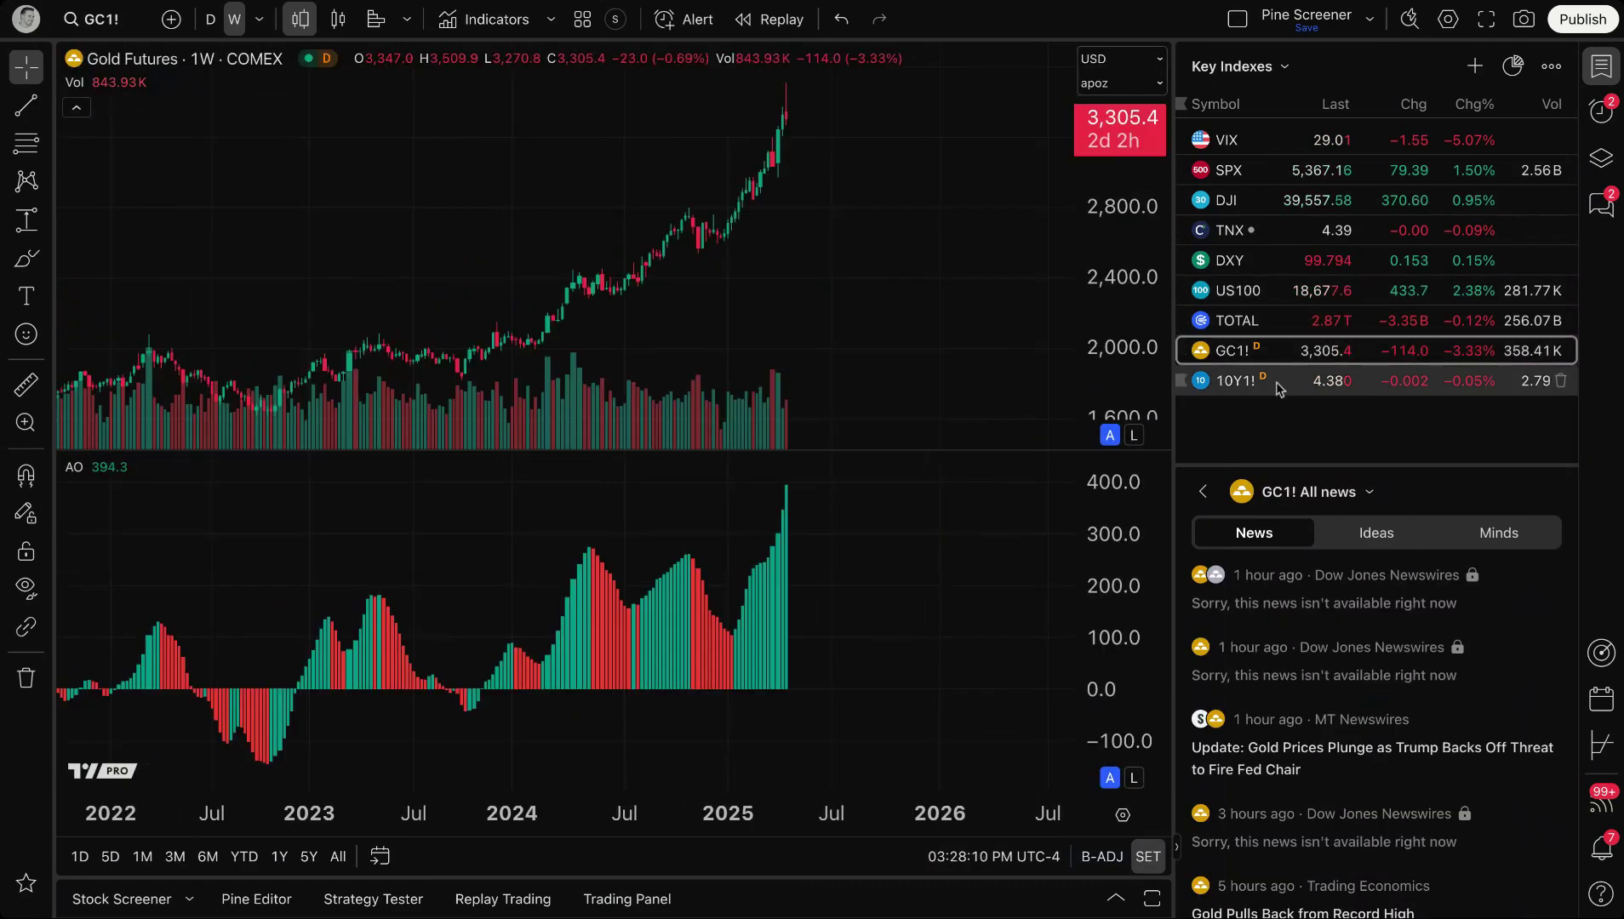
click(1277, 362)
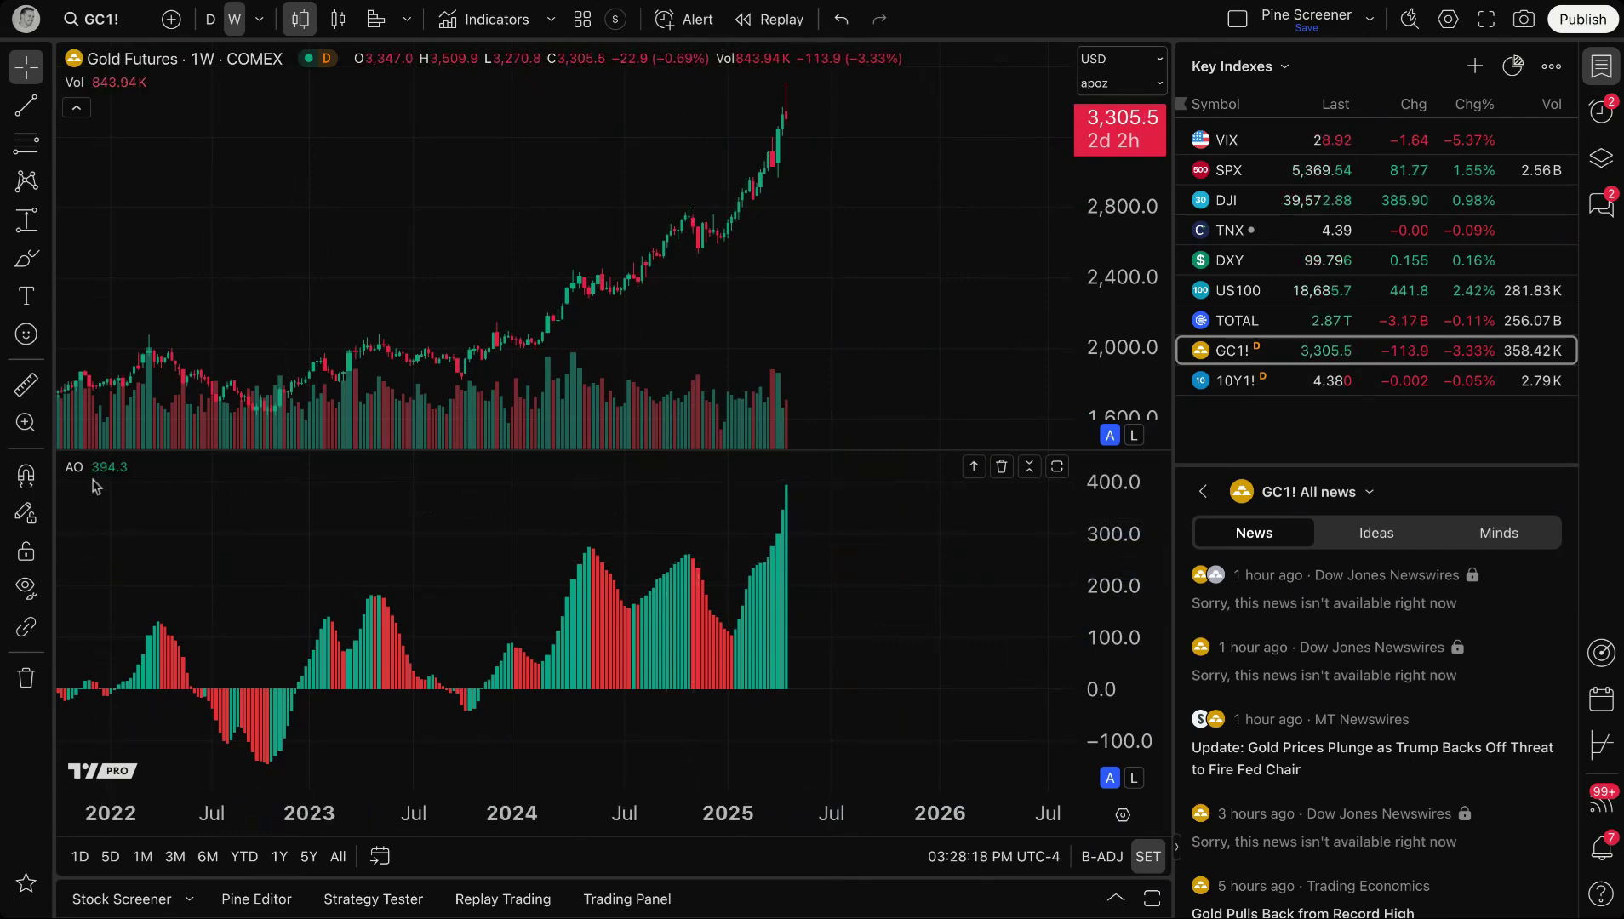
Examine the Awesome Oscillator's color changes and zero line crossings on the gold chart between 2021 and 2024
mouse_move(128, 470)
scroll(500, 536, up, 3)
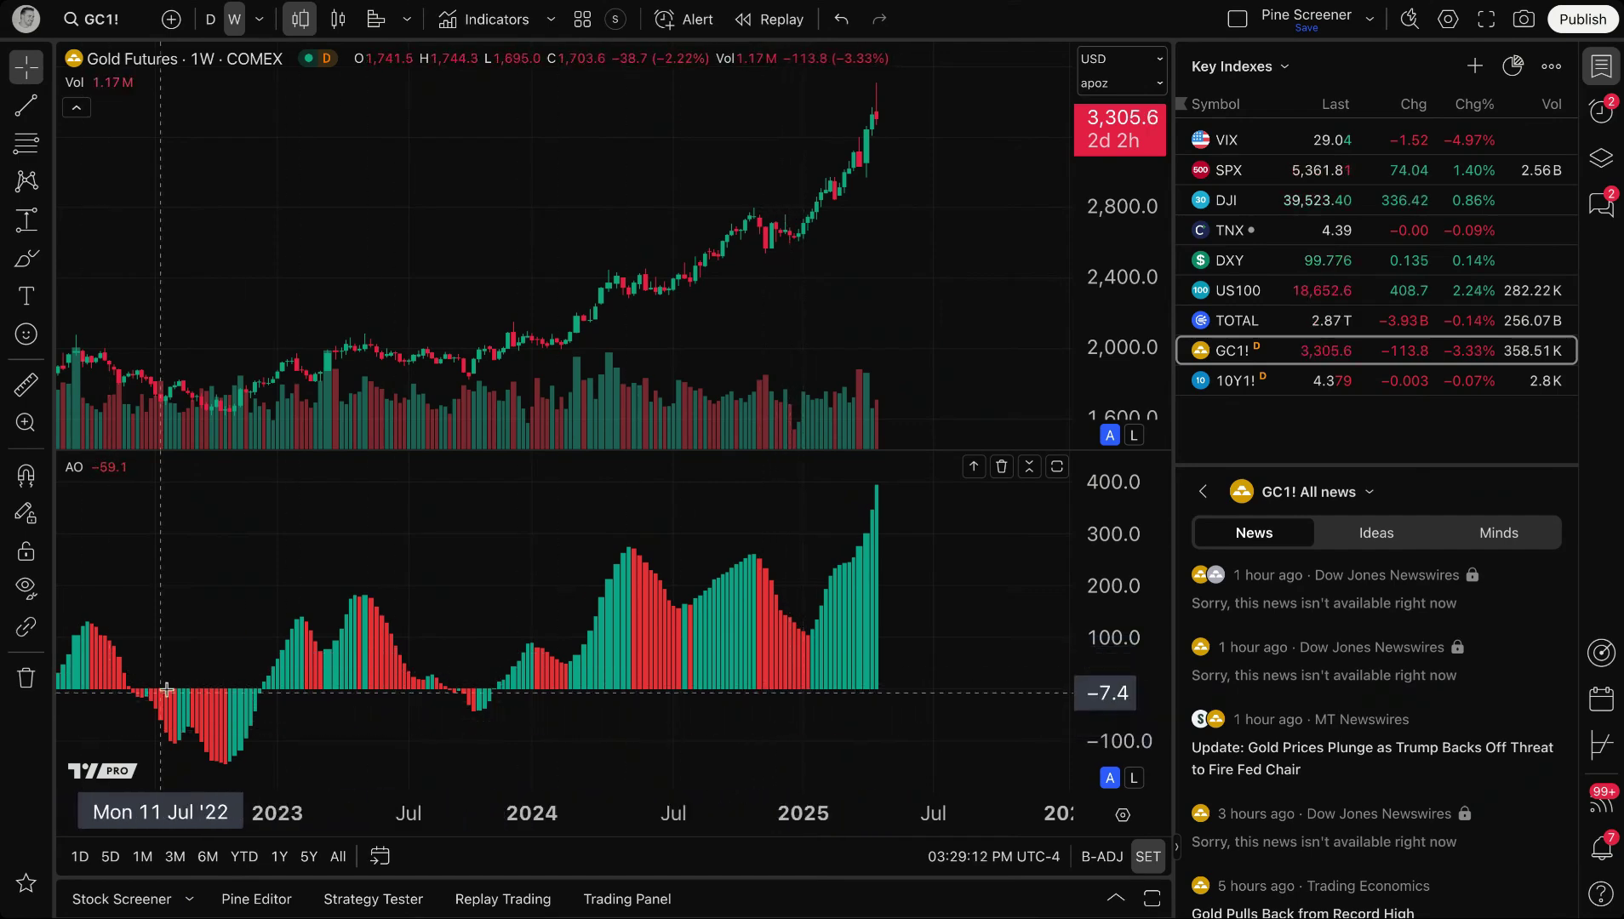
drag(166, 689, 591, 652)
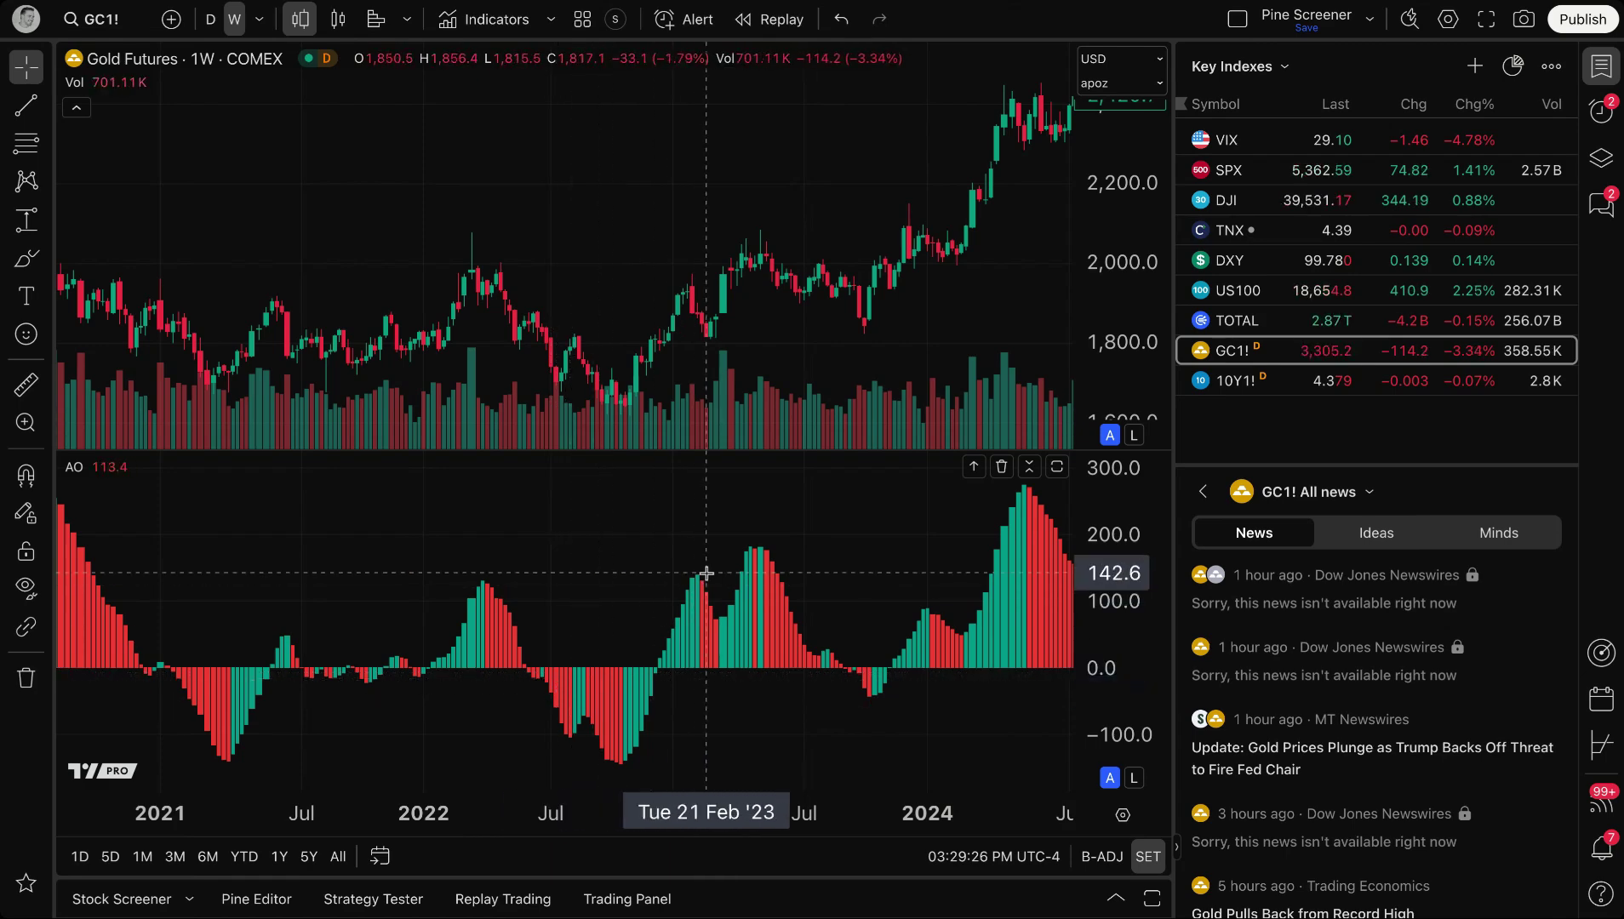
Look through the Awesome Oscillator's Inputs, Style and Visibility settings on the gold chart and close them
drag(676, 579, 301, 580)
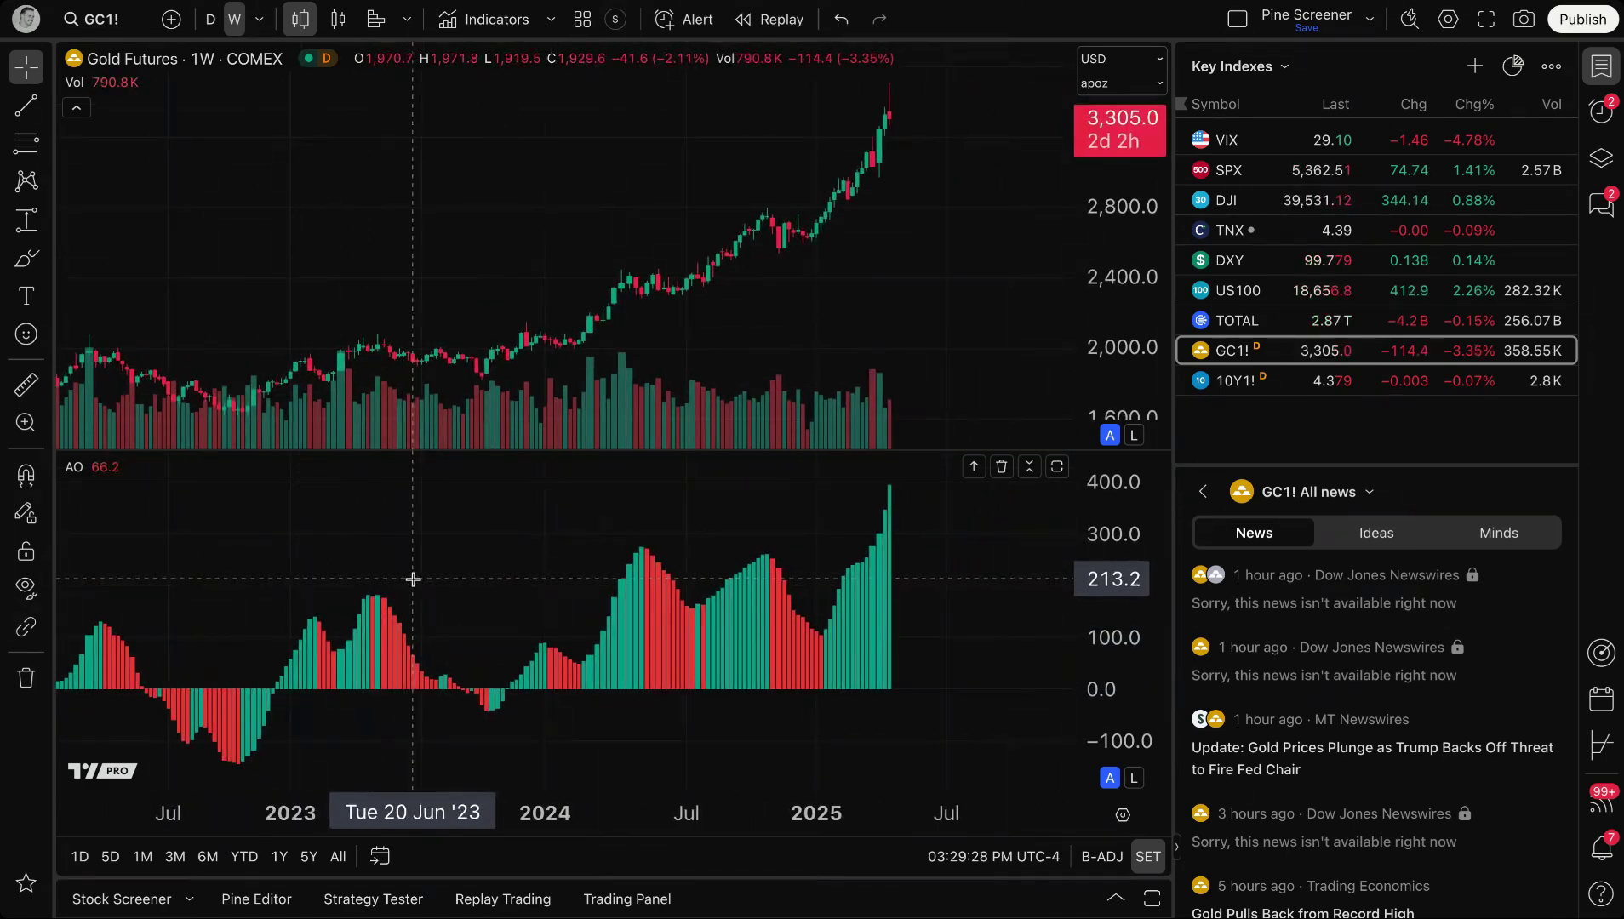
scroll(413, 579, down, 5)
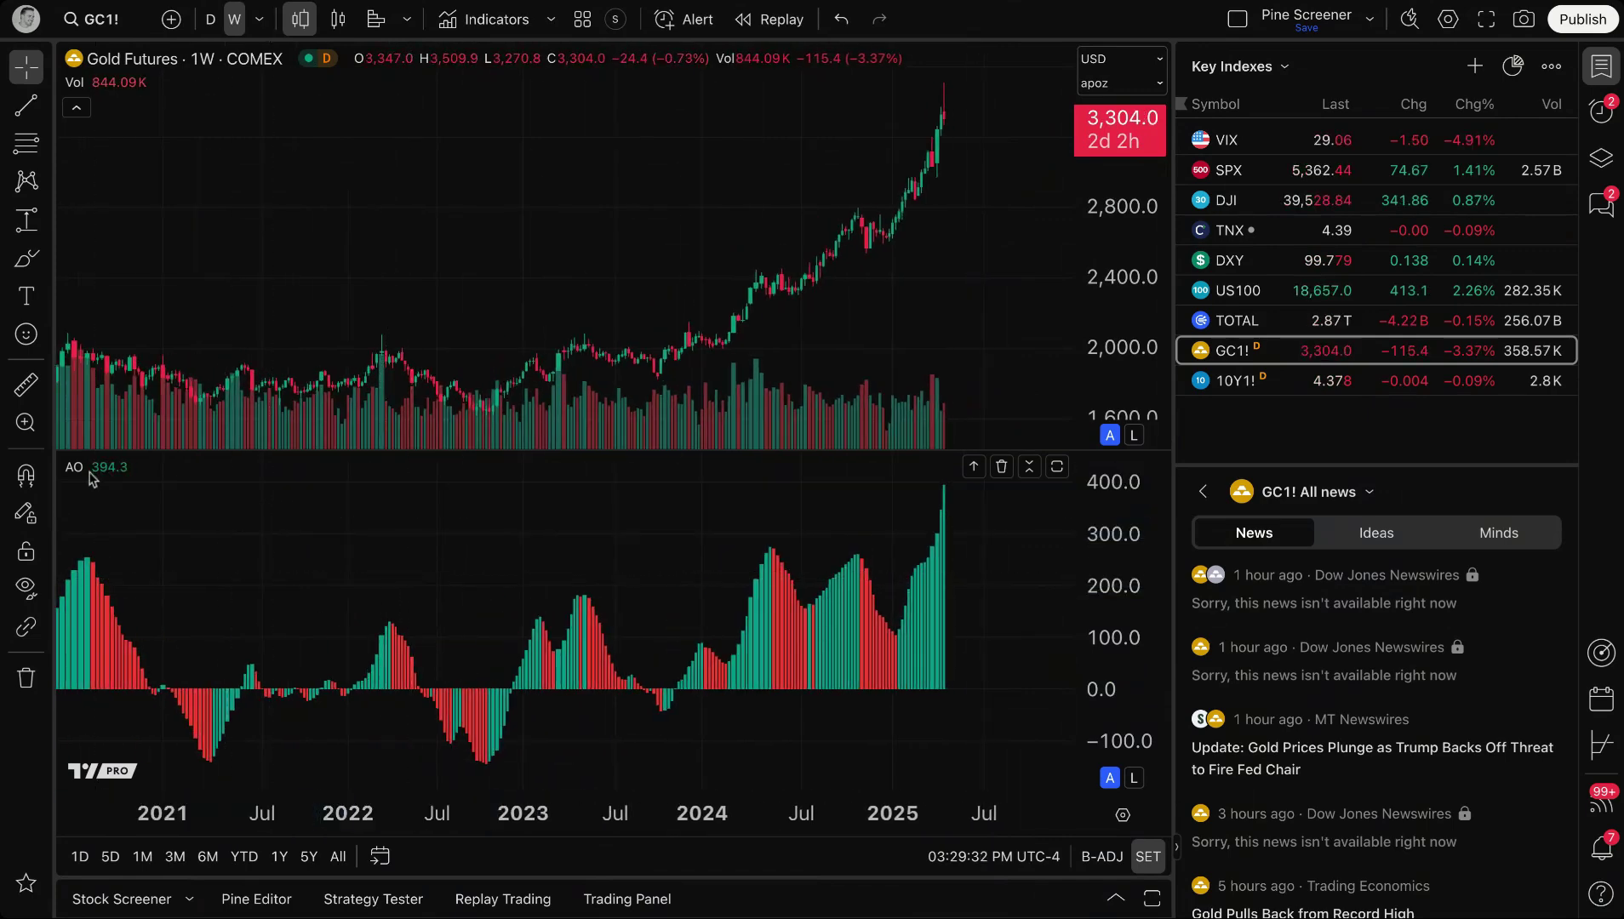
click(131, 468)
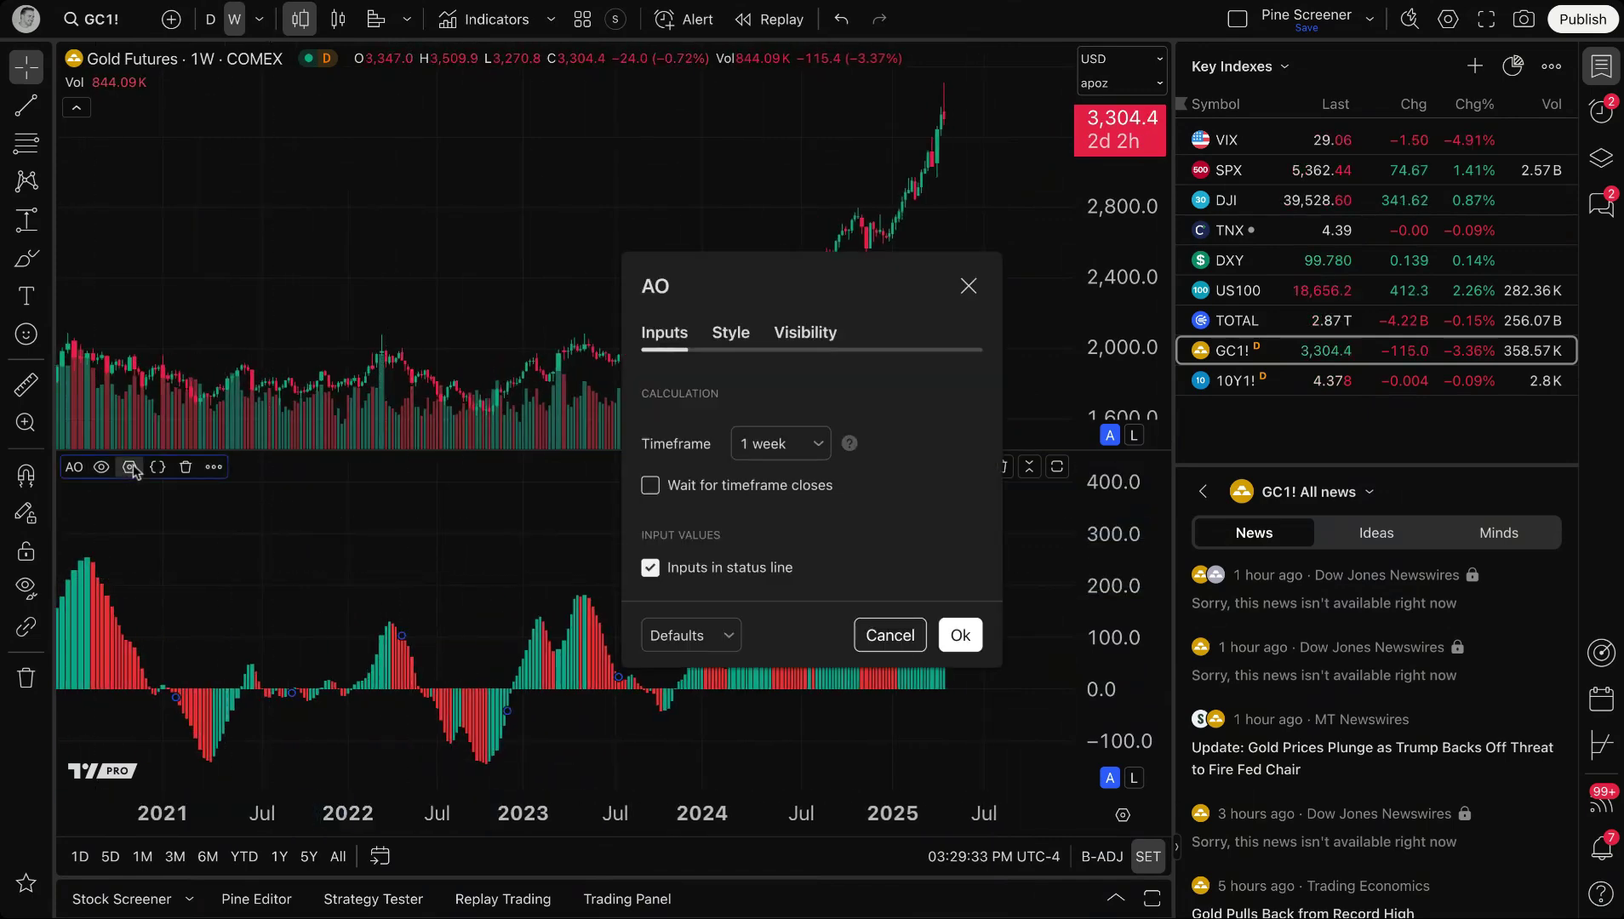
click(733, 357)
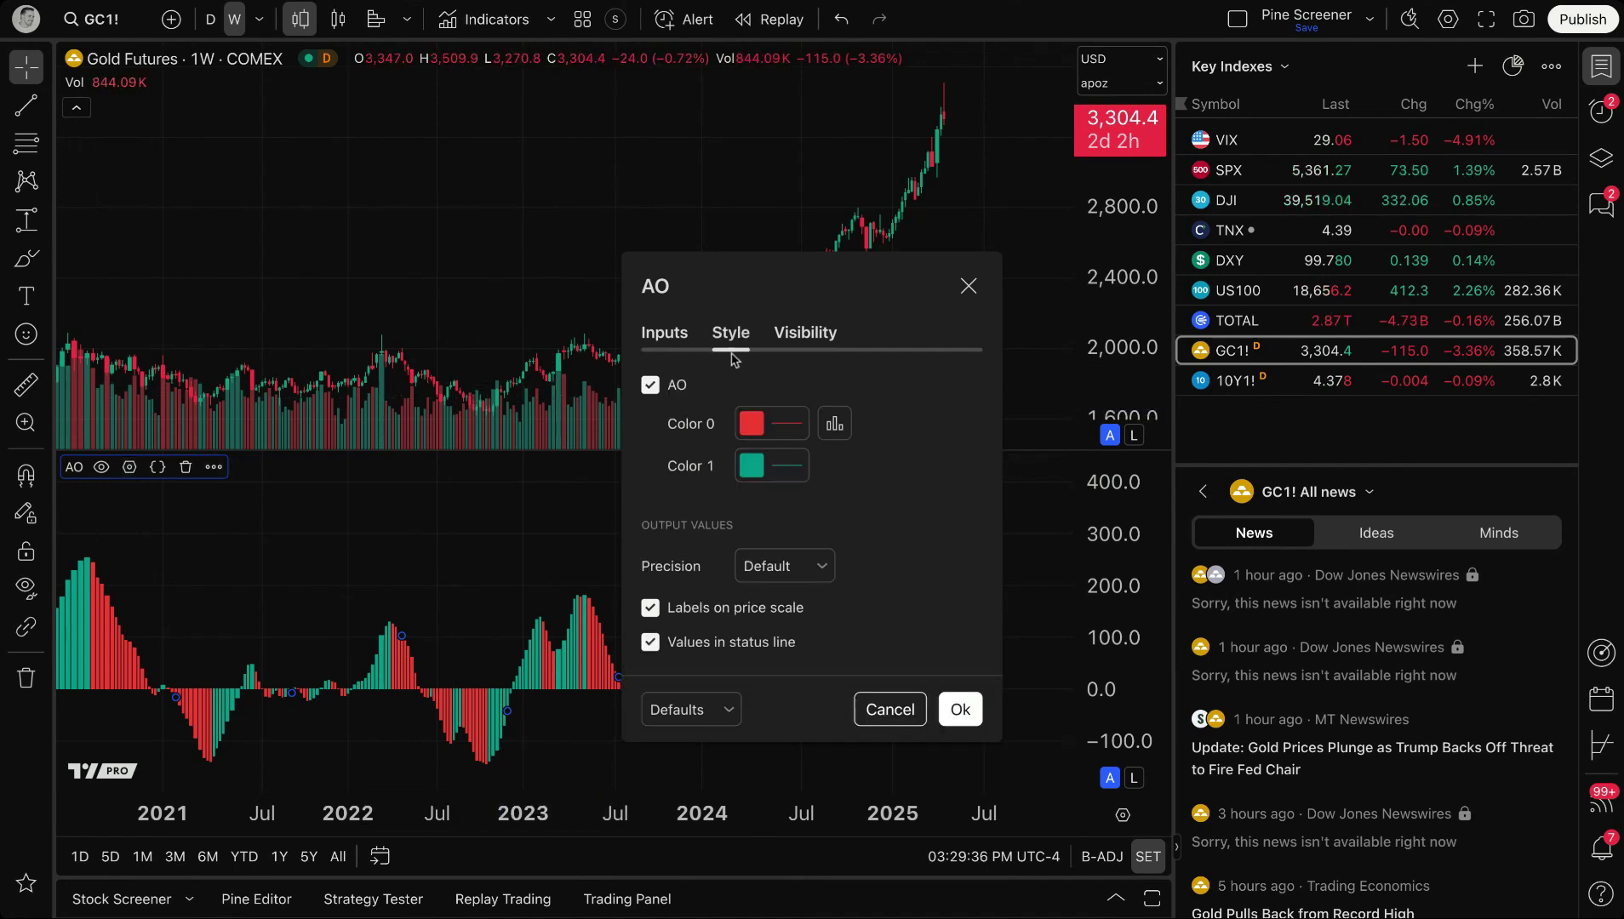
click(969, 286)
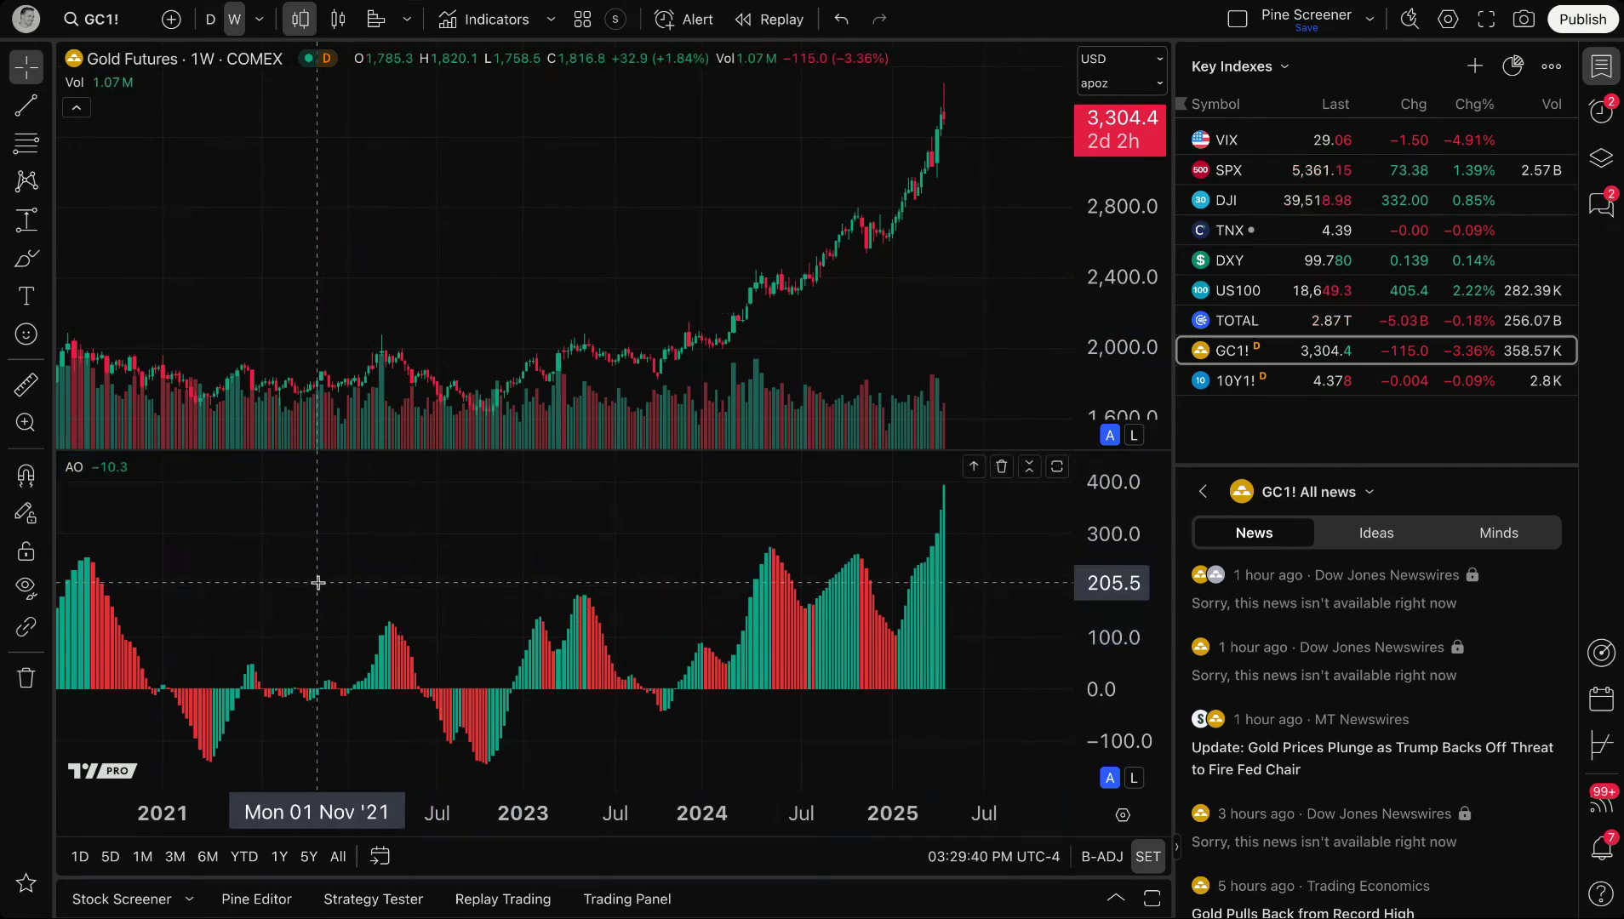
double_click(562, 665)
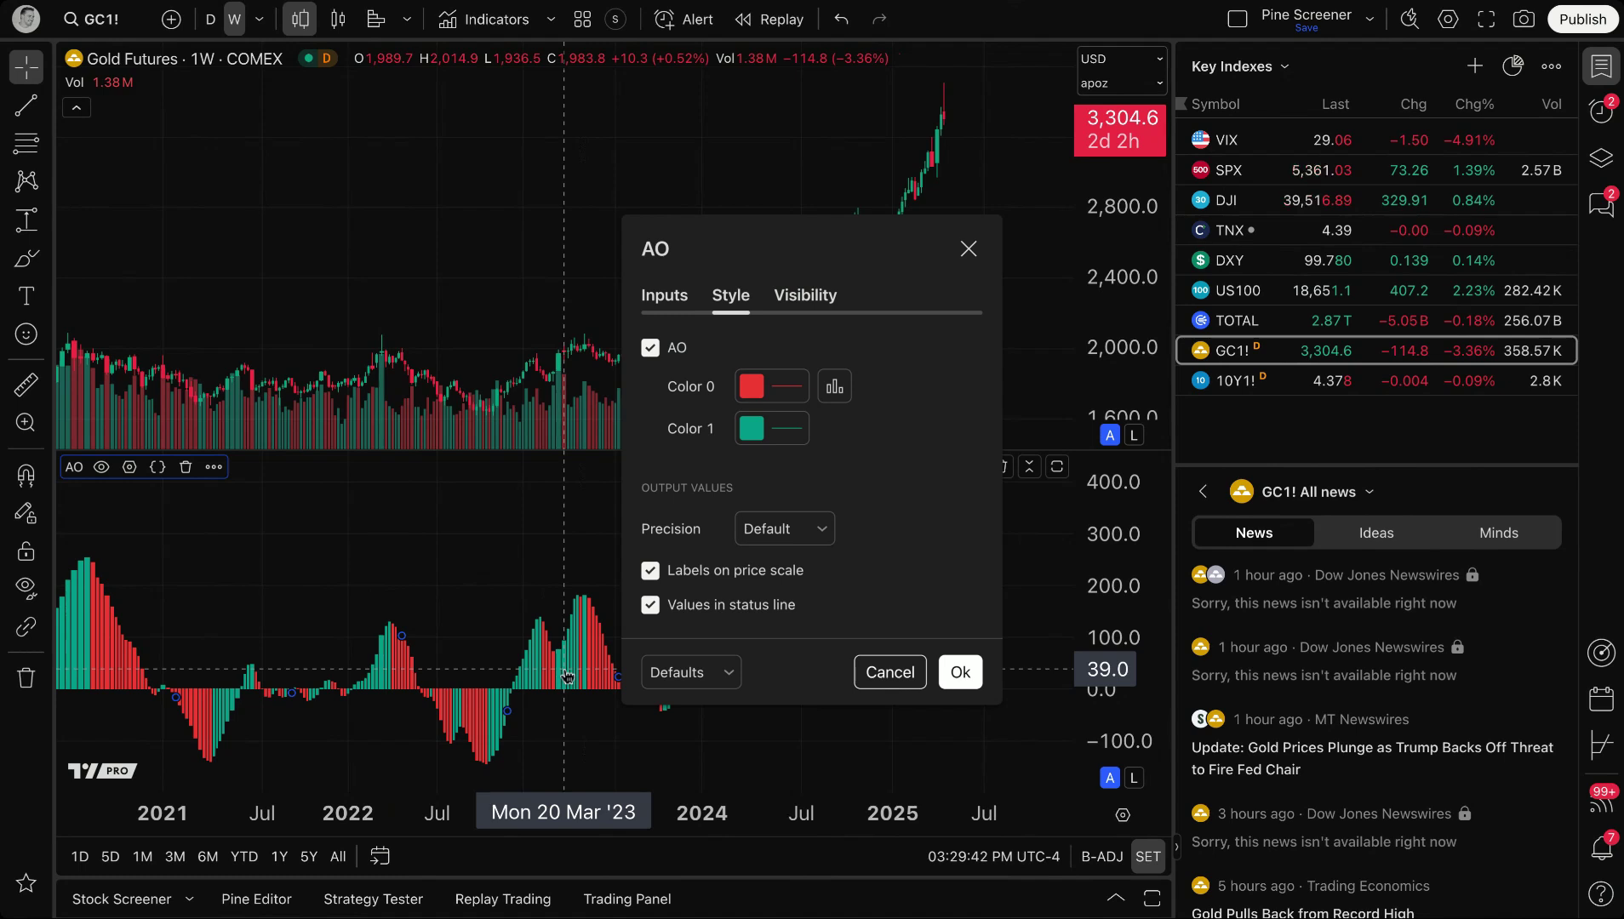
click(664, 295)
click(731, 294)
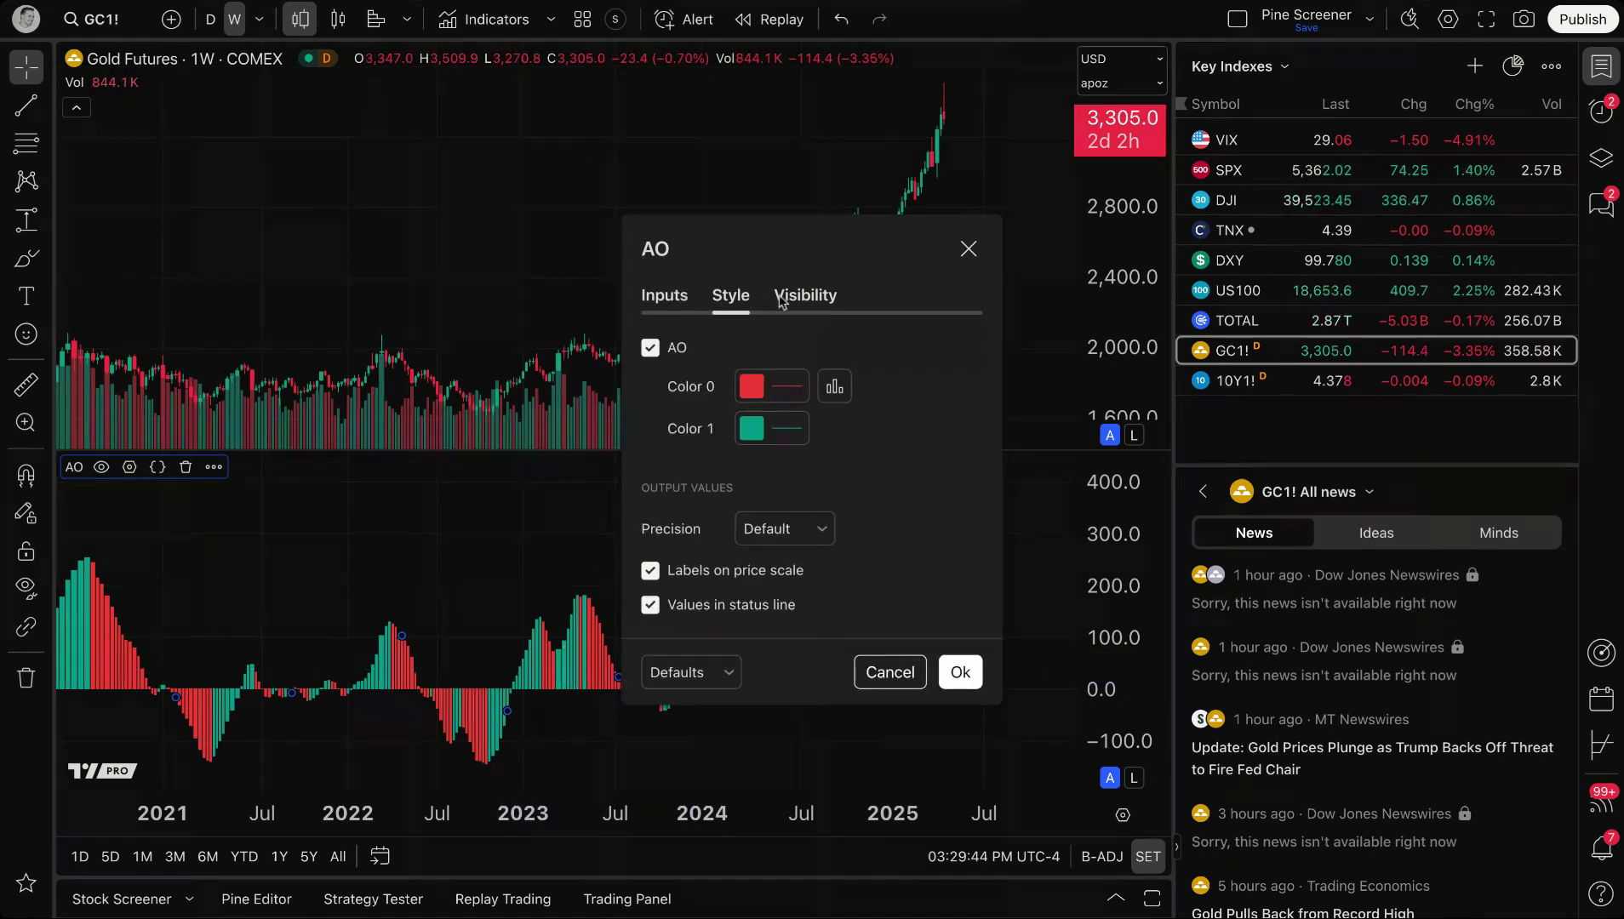
click(805, 294)
click(668, 298)
click(969, 249)
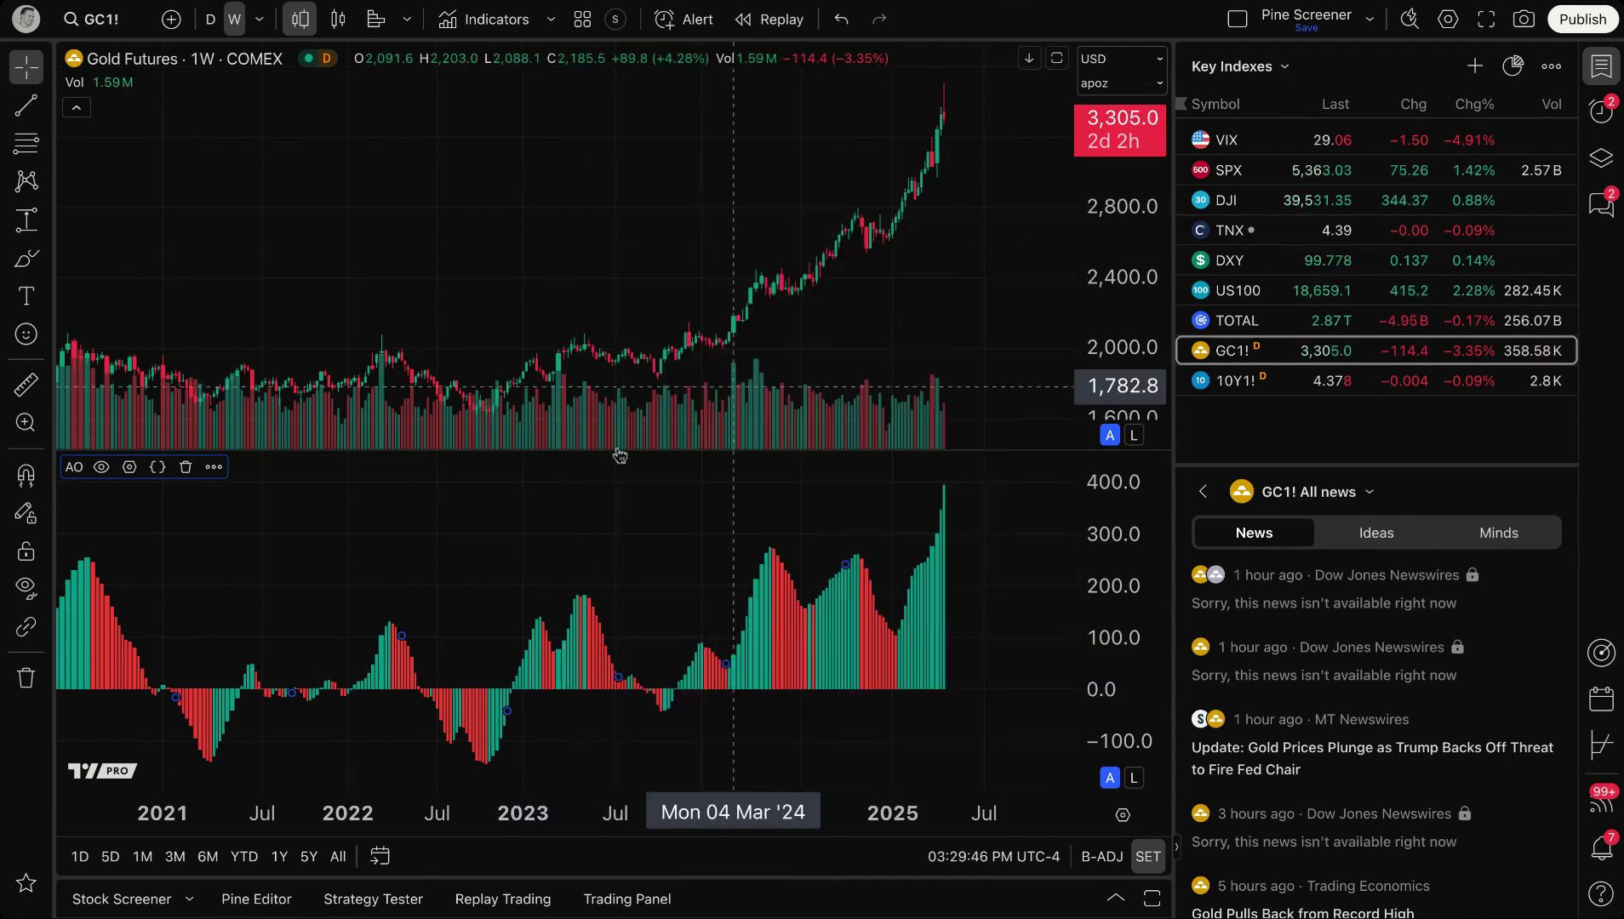
Reopen the Awesome Oscillator's settings, move the dialog clear of the histogram, and set Color 0 to blue
click(130, 469)
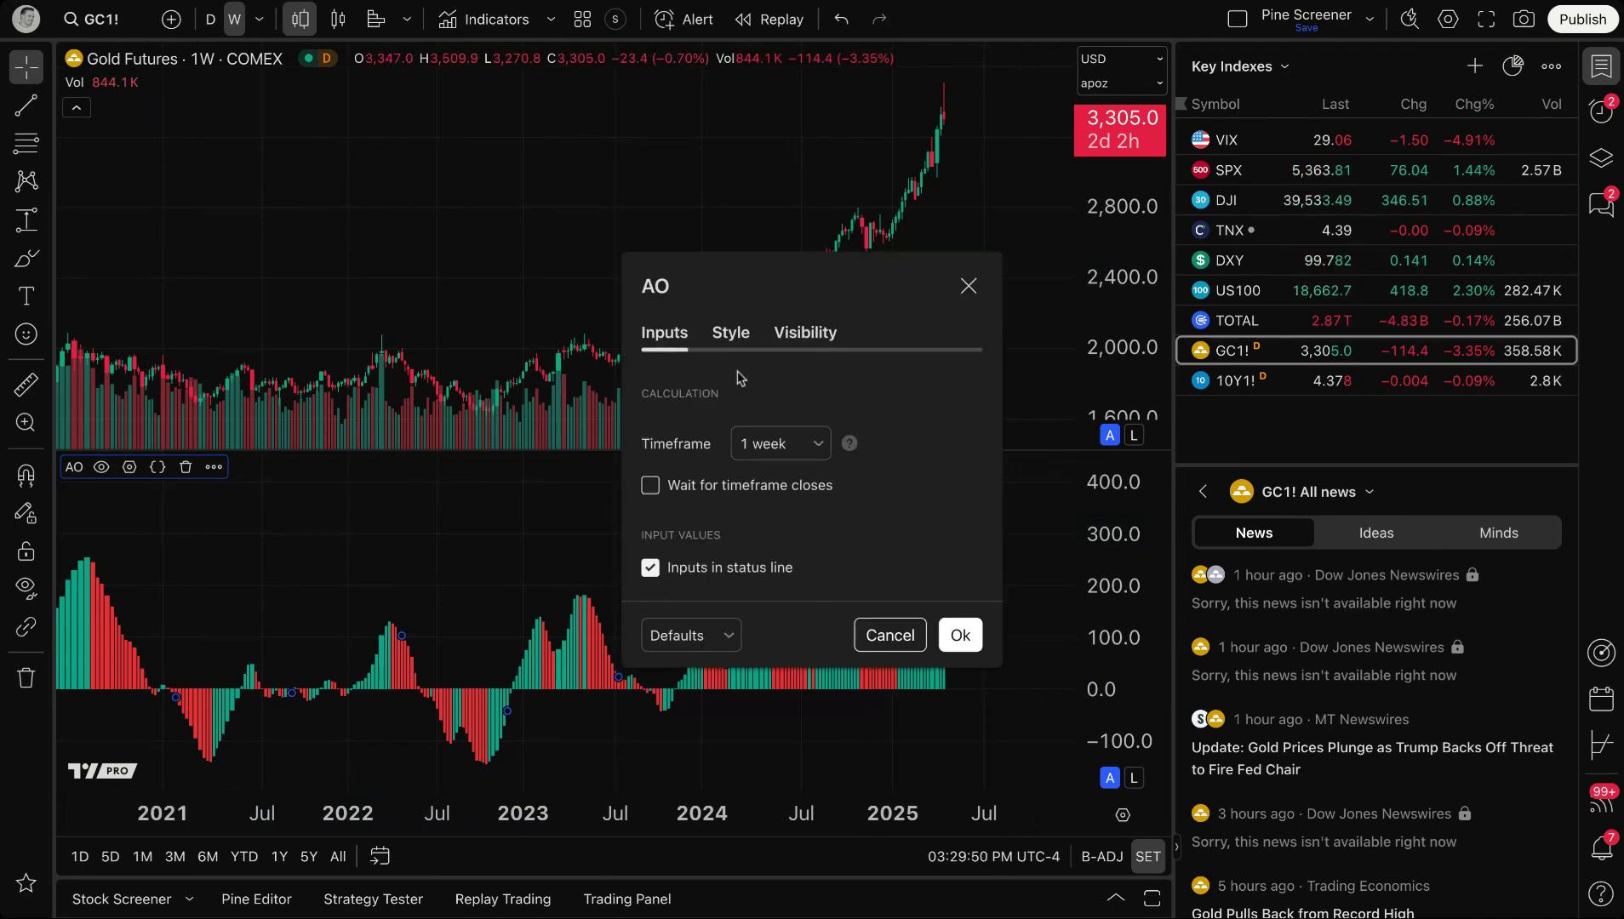
drag(842, 290, 375, 134)
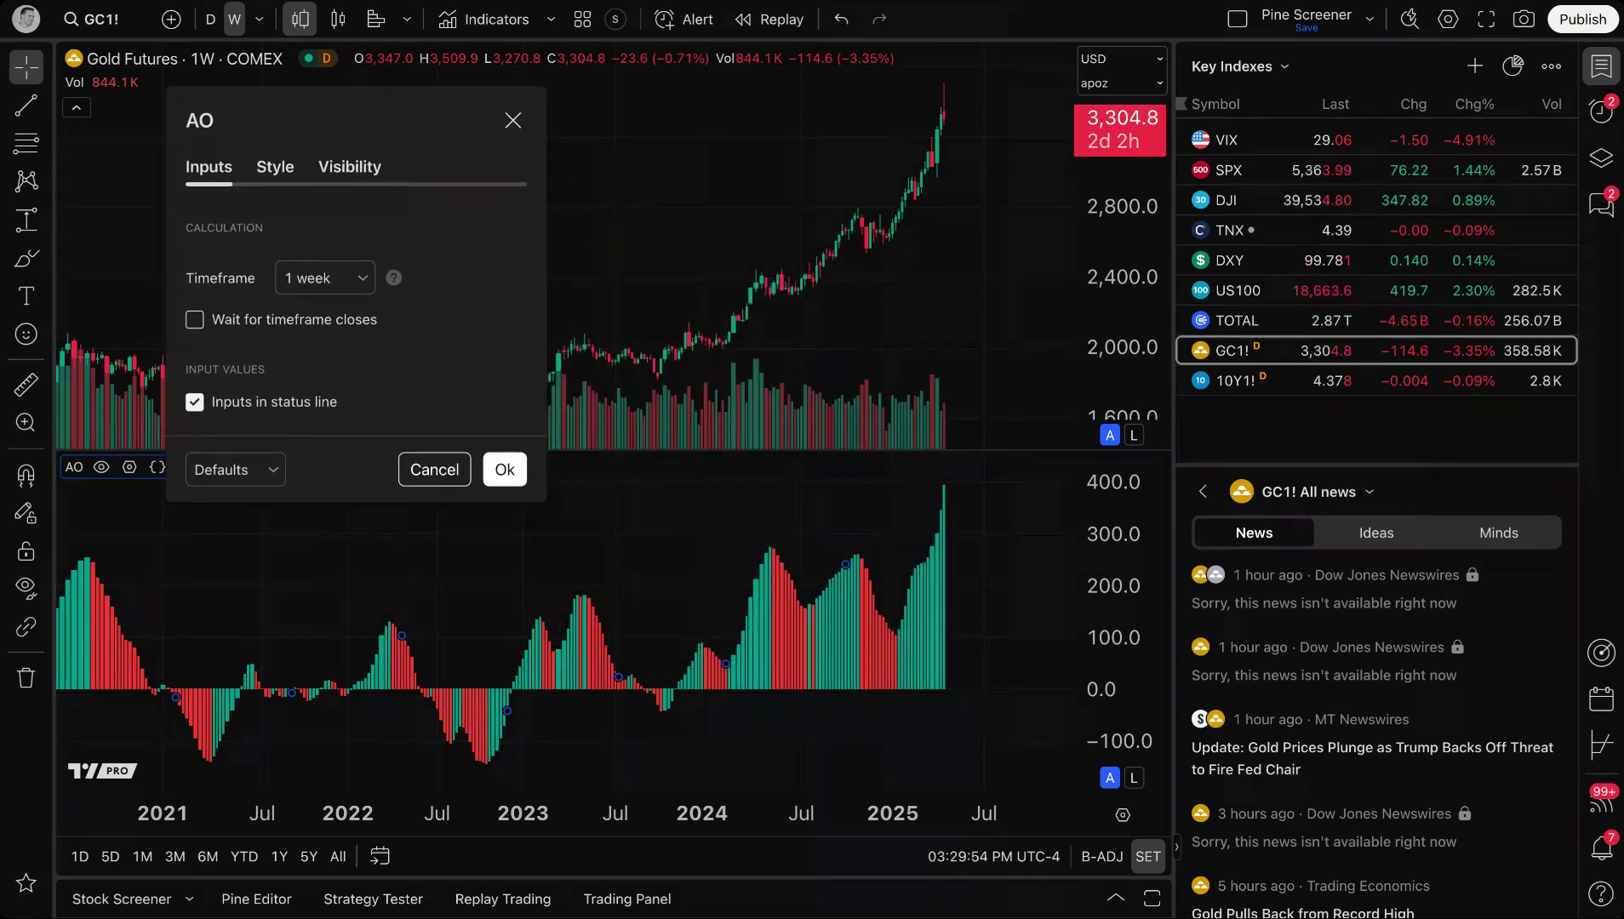
click(281, 170)
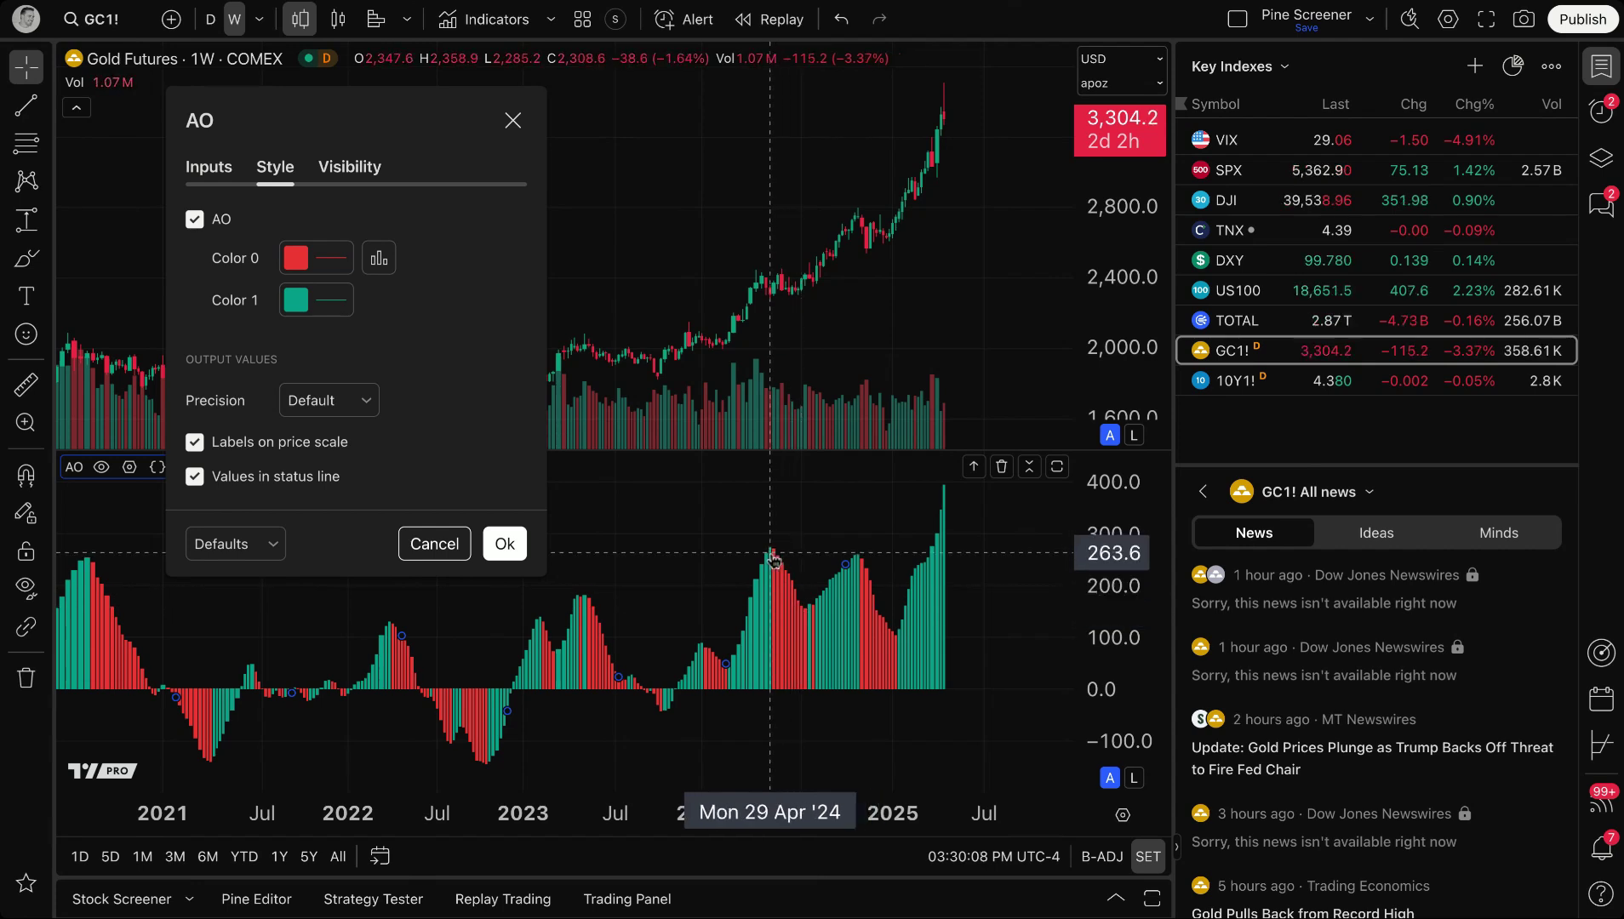
click(345, 266)
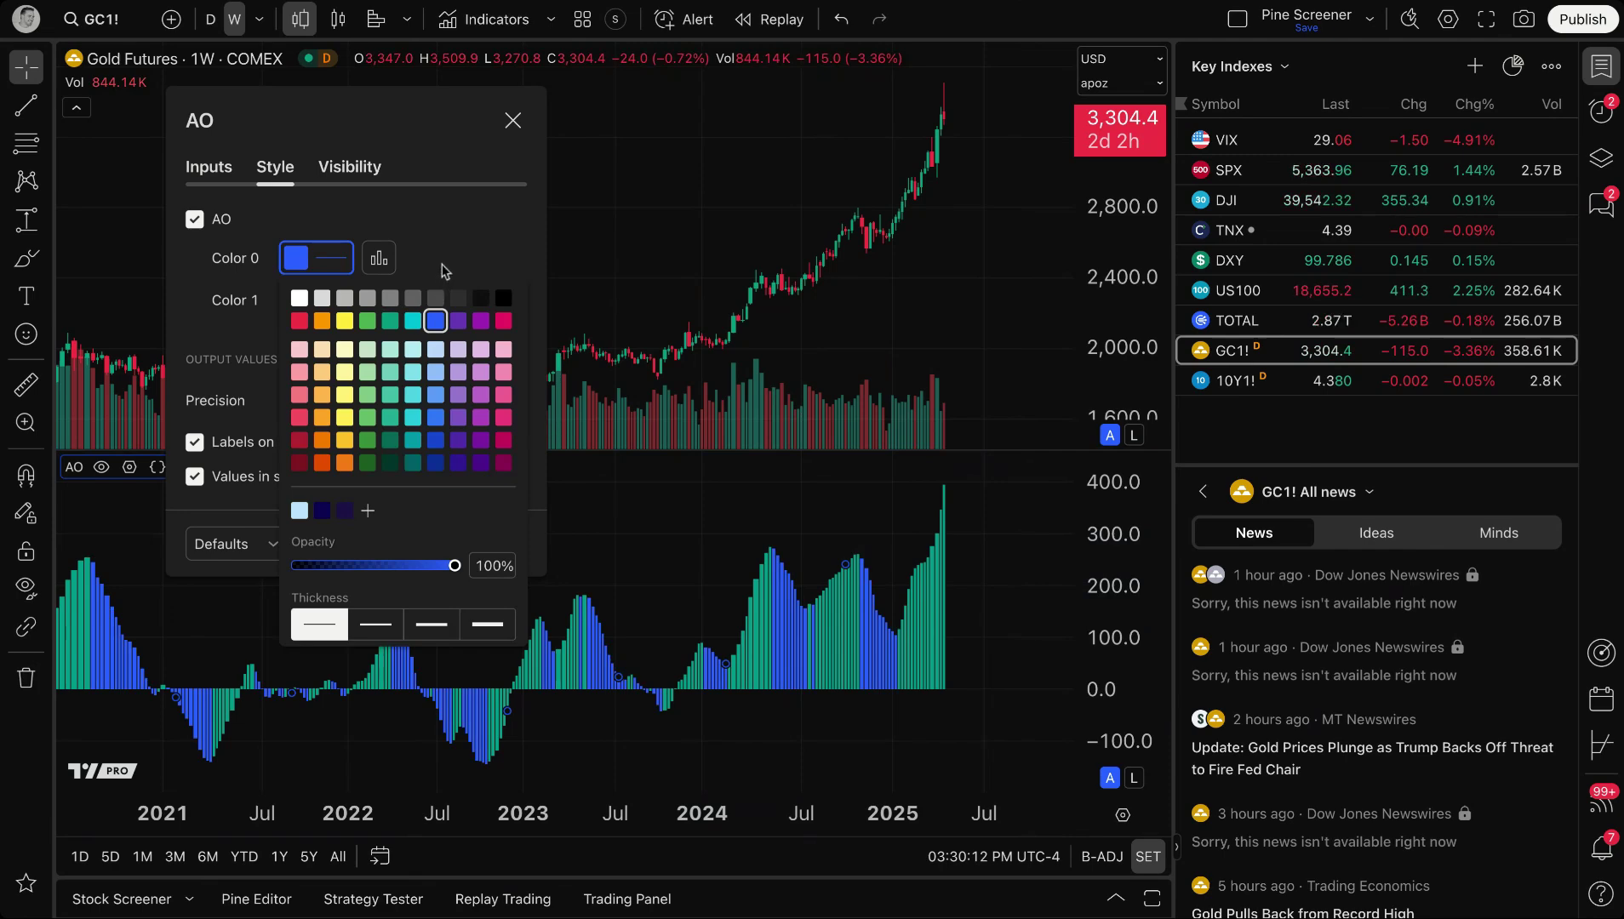
click(442, 271)
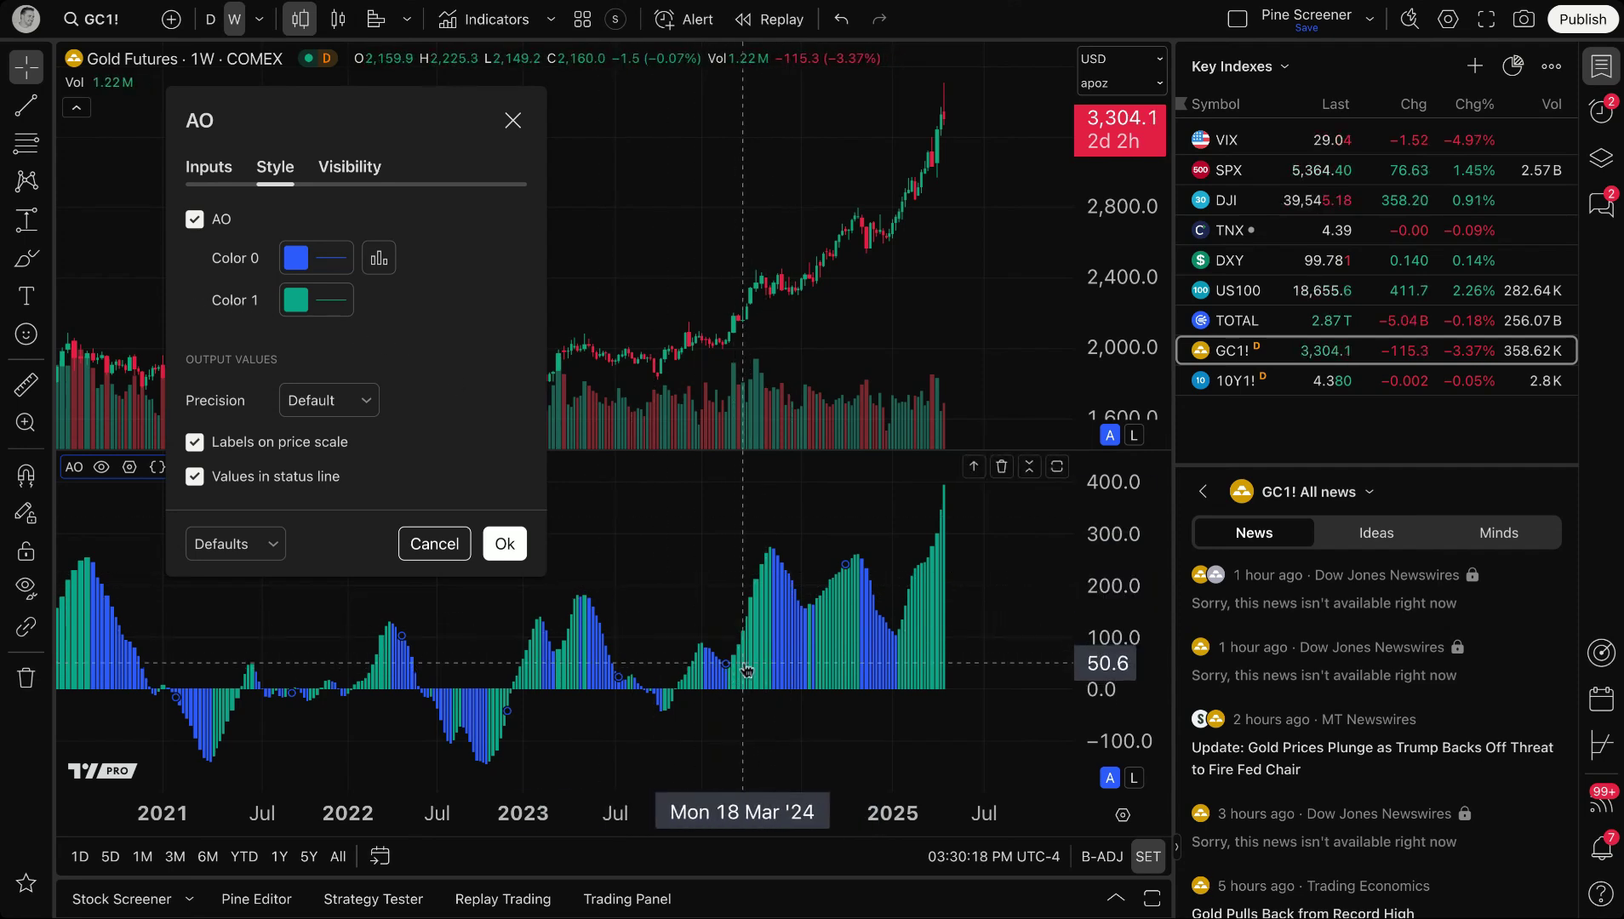
Try purple, teal and several green shades for the oscillator's Color 1 and settle on the standard green
click(310, 299)
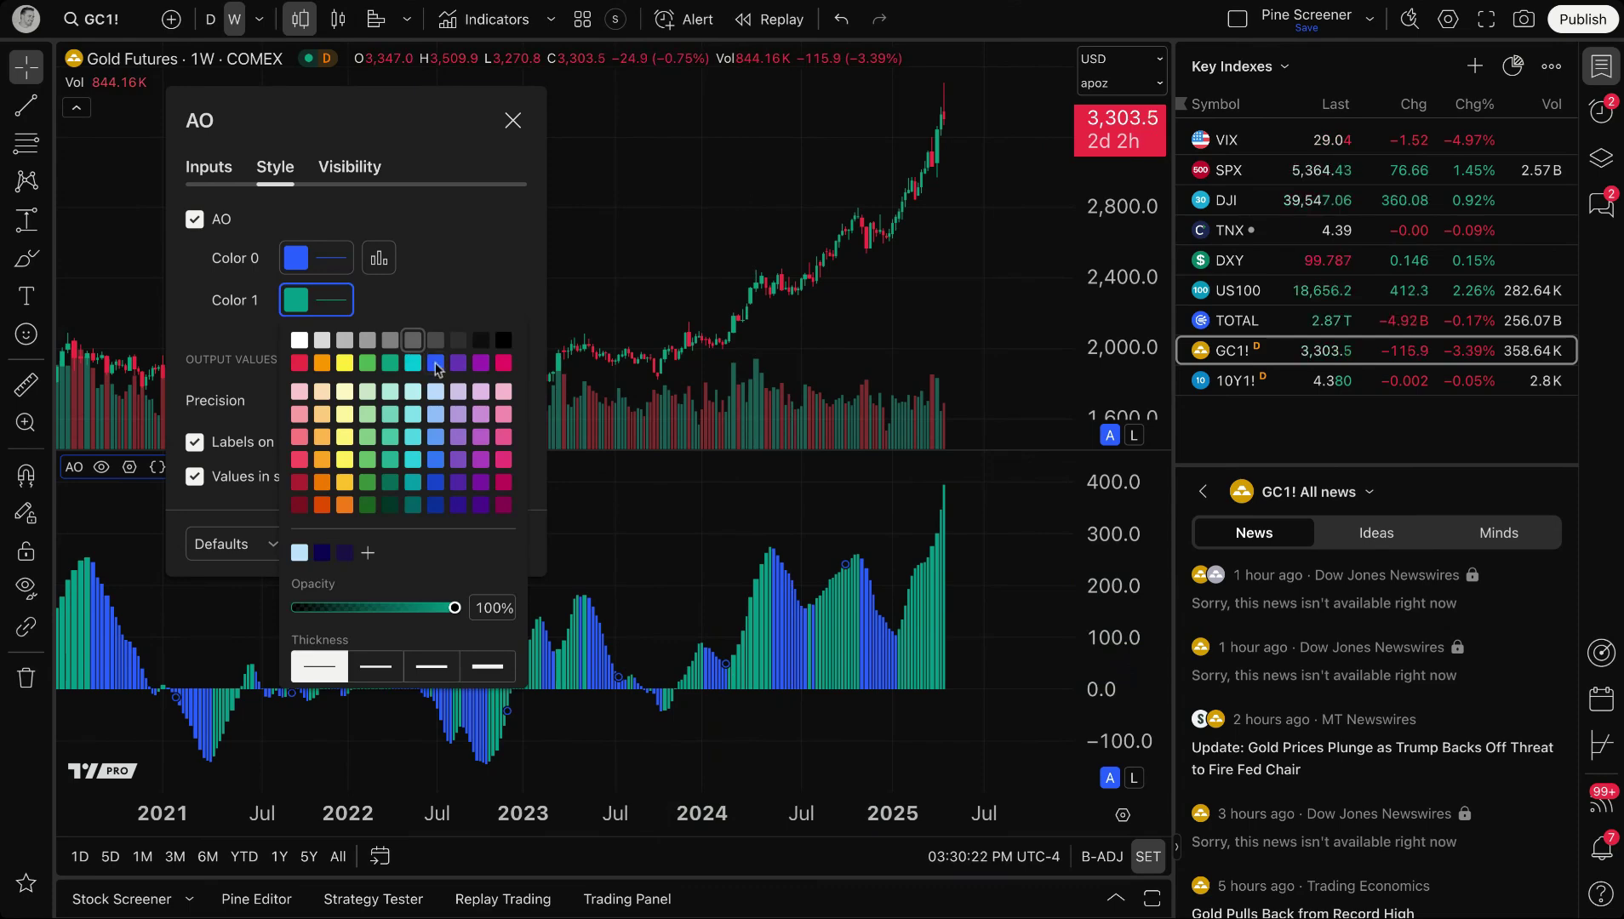
click(458, 363)
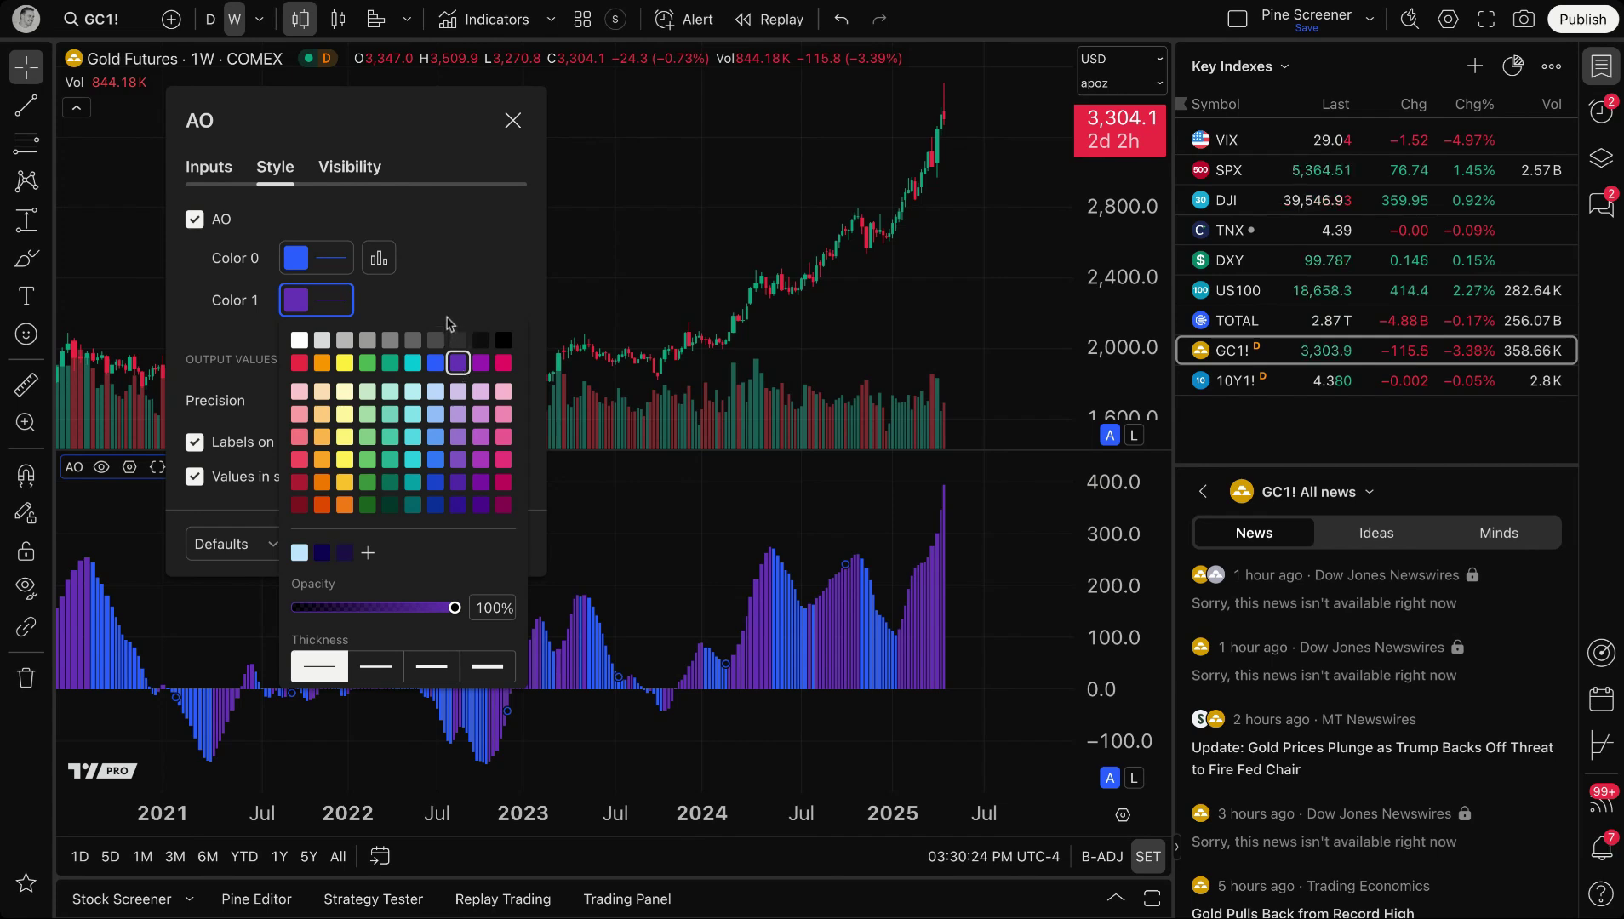
click(367, 363)
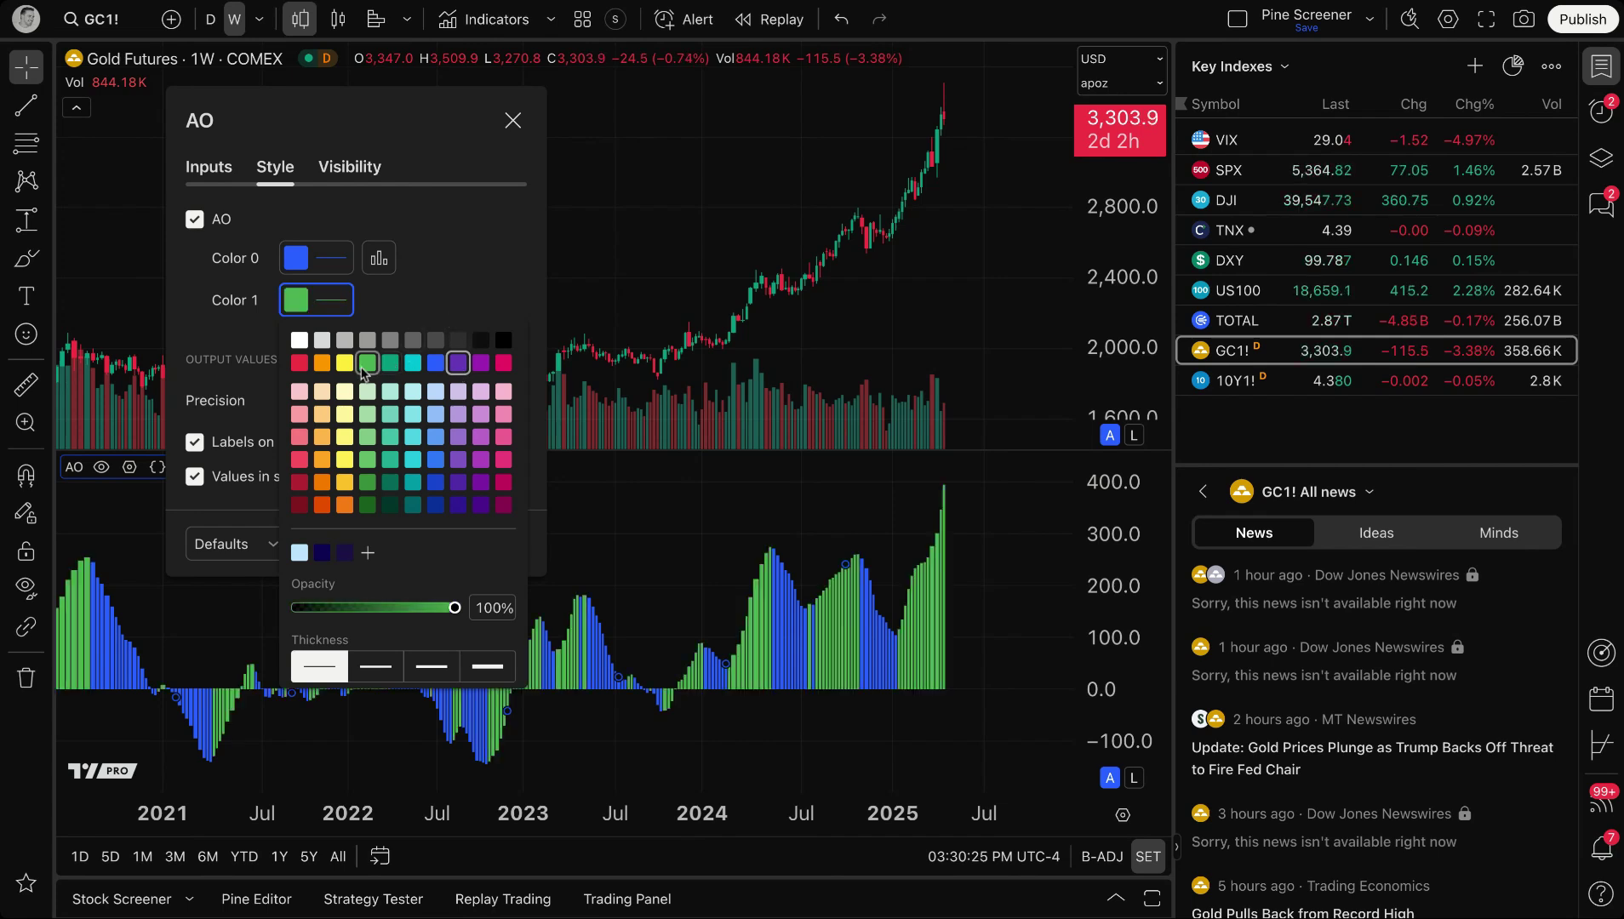
click(386, 484)
click(367, 481)
click(367, 460)
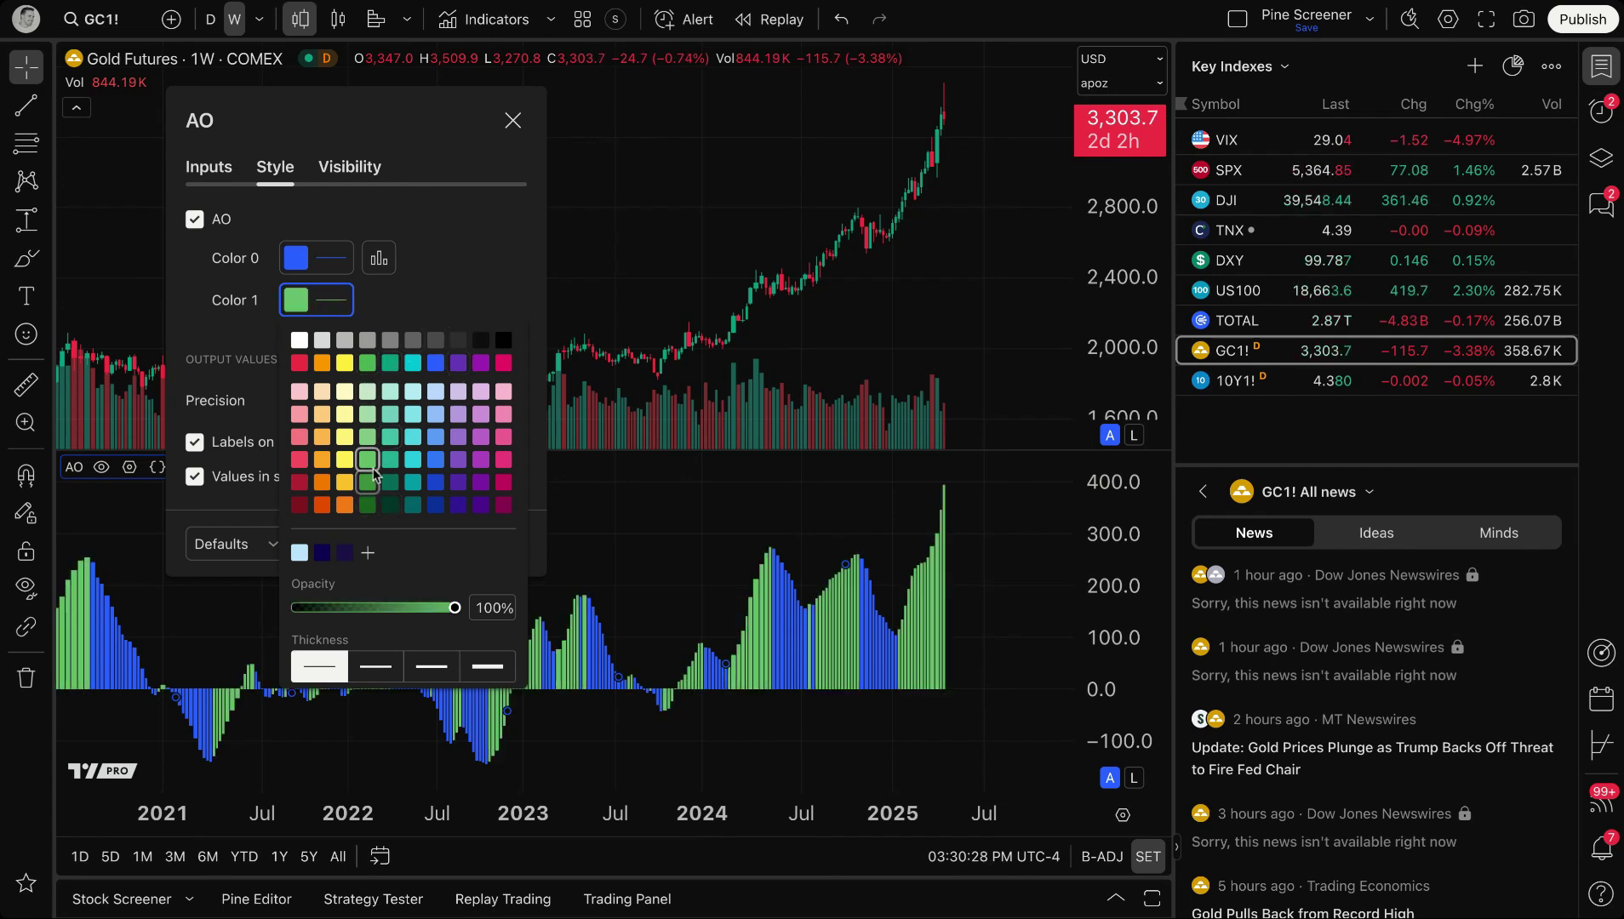
click(412, 460)
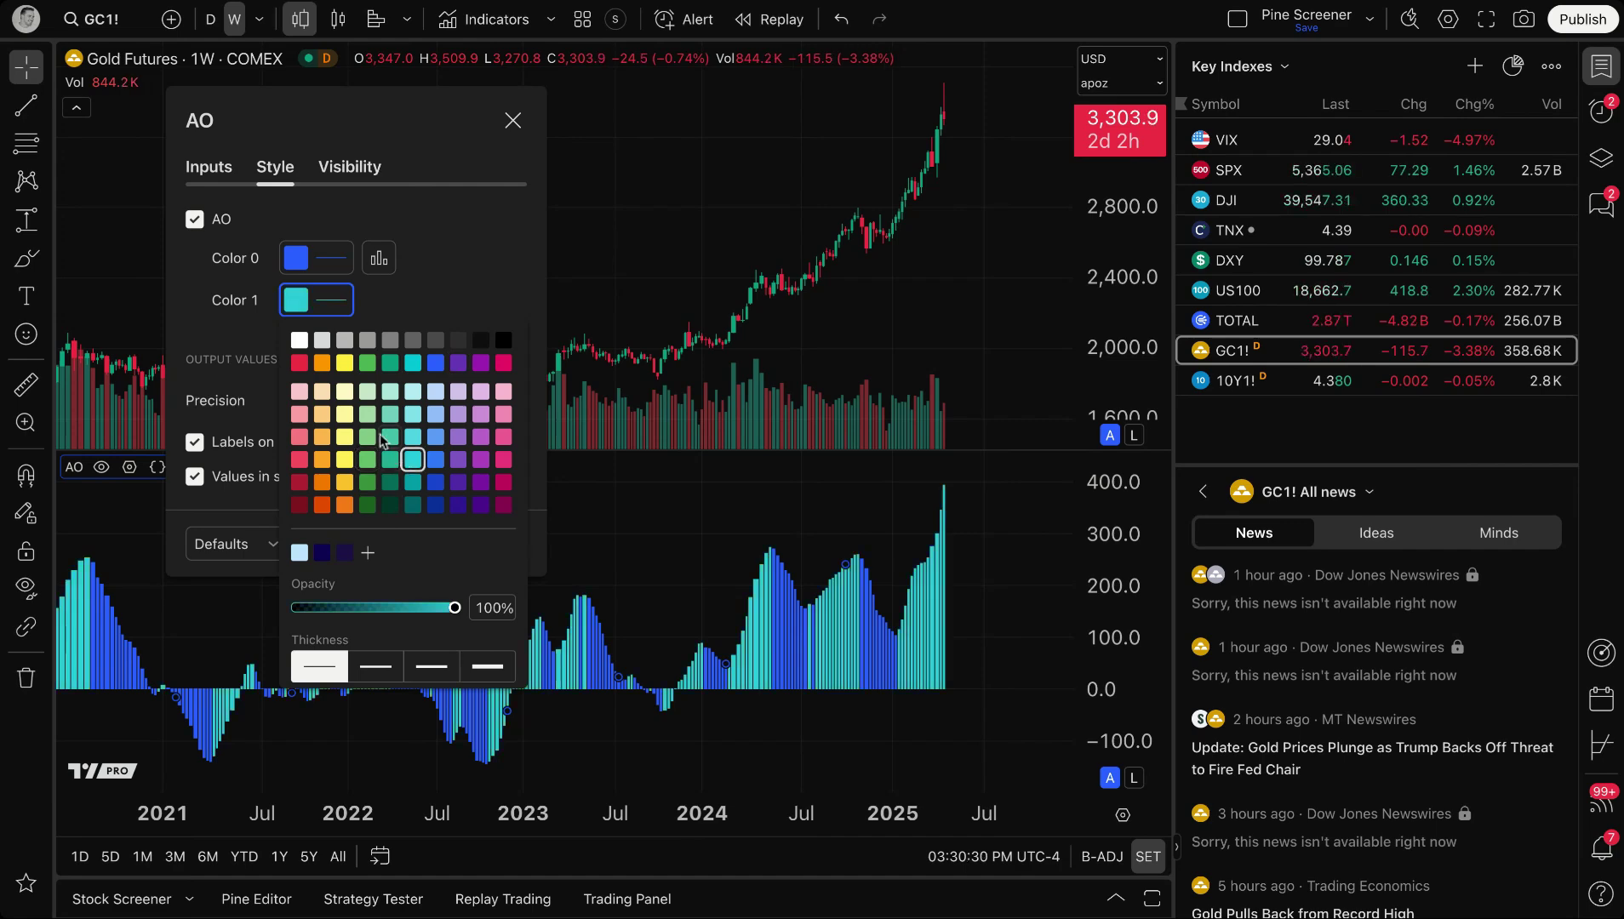
click(367, 362)
click(439, 281)
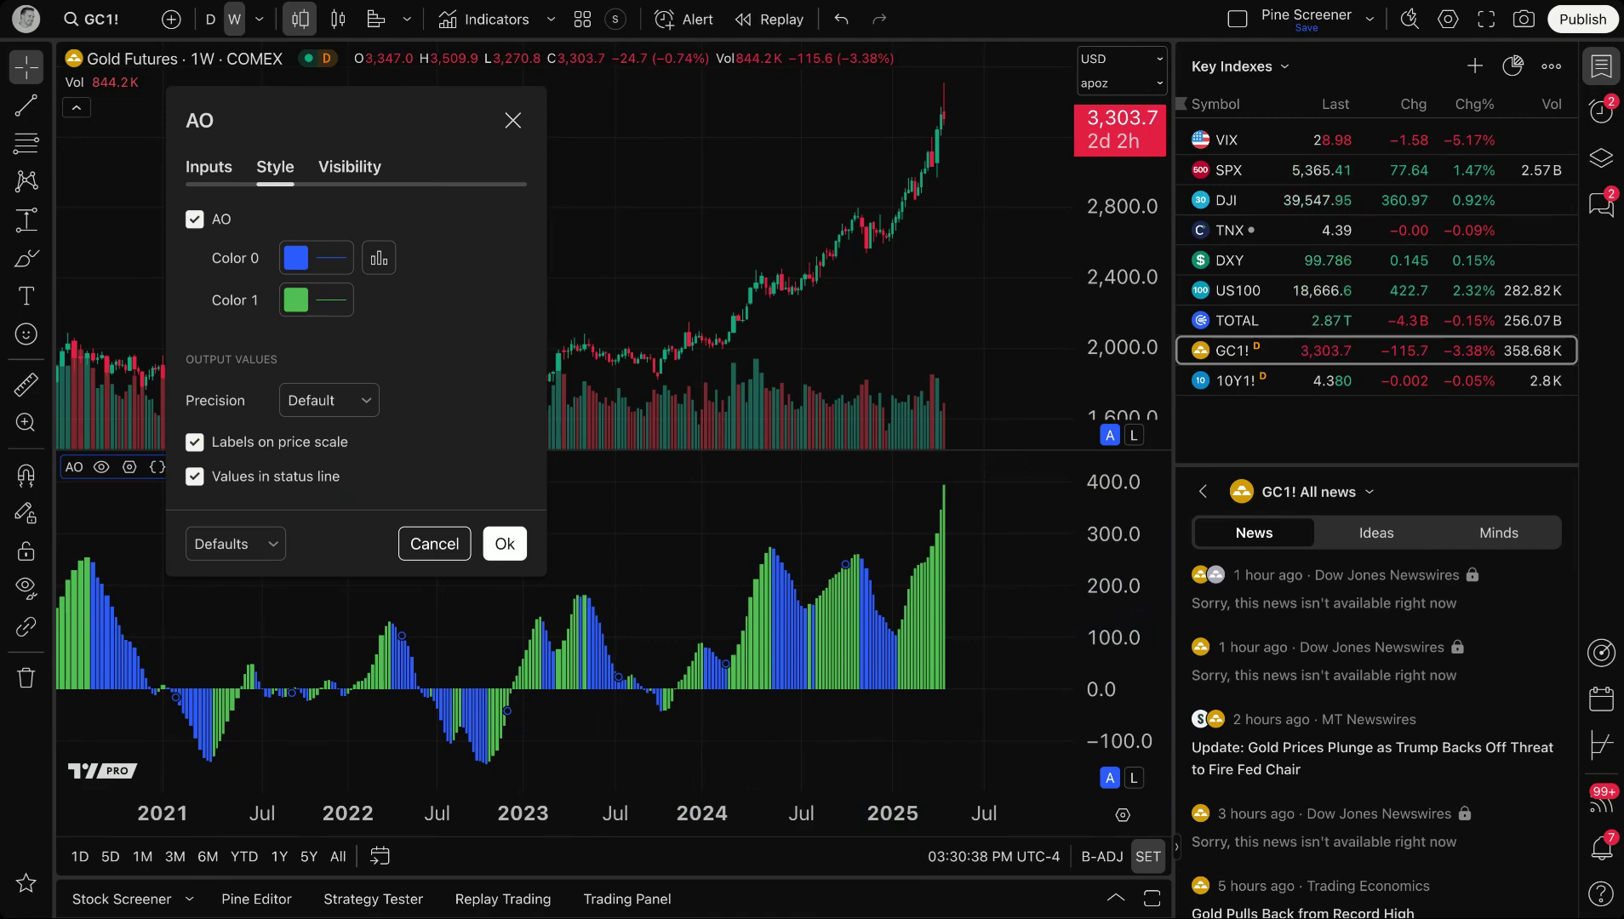
Try the Line, Line with breaks, Step line and Histogram plot styles for the oscillator and restore Columns
click(378, 257)
click(433, 342)
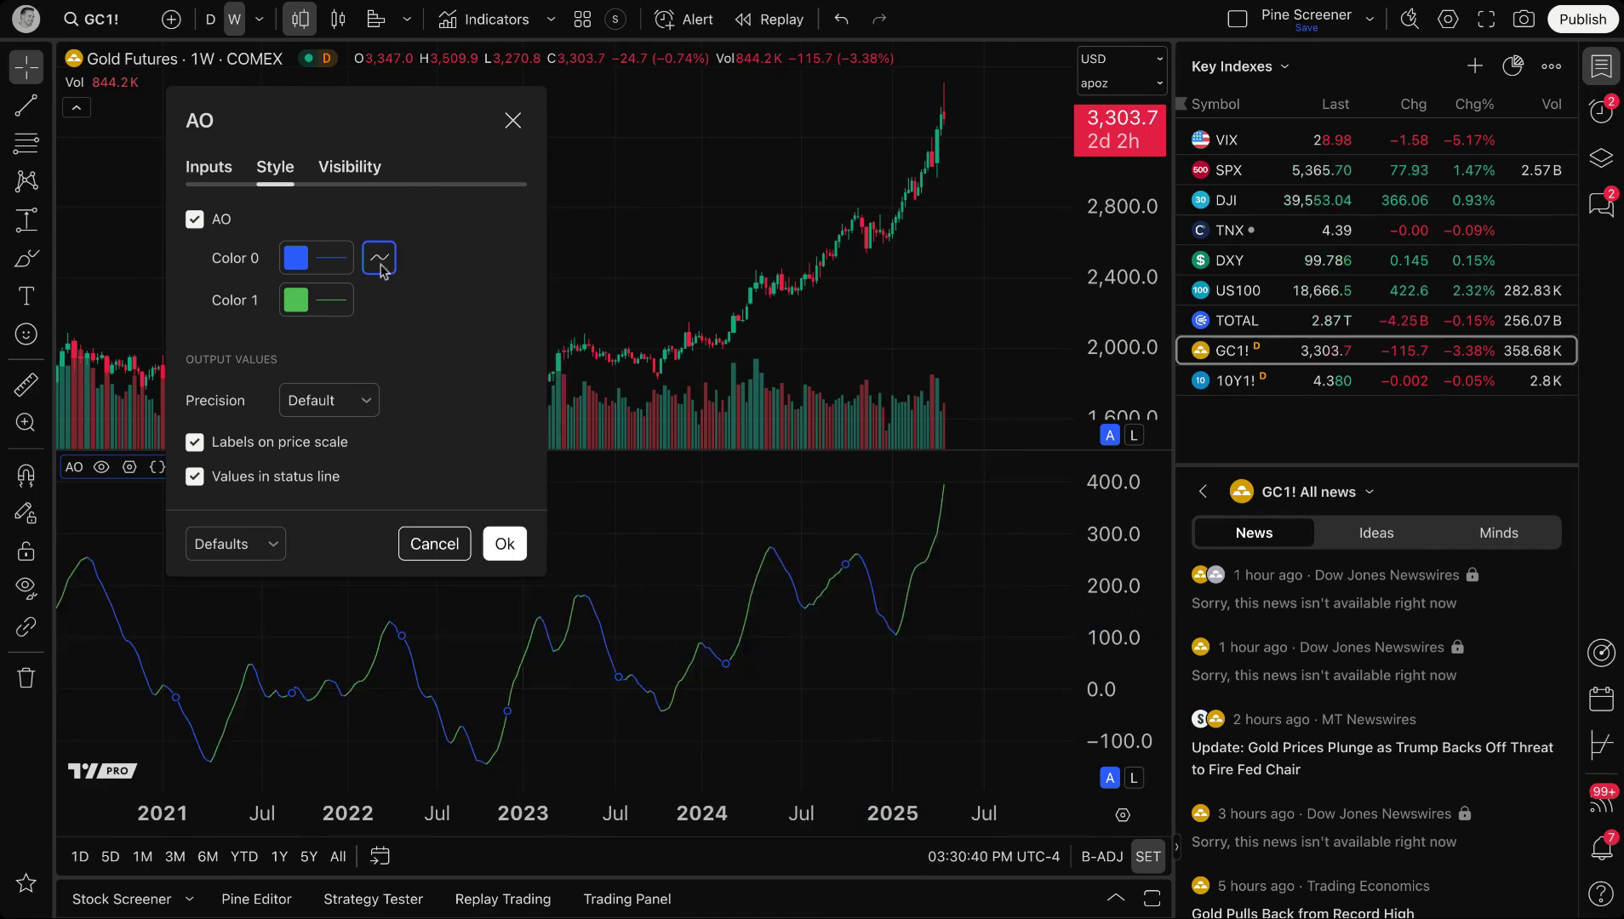
click(379, 259)
click(417, 368)
click(385, 268)
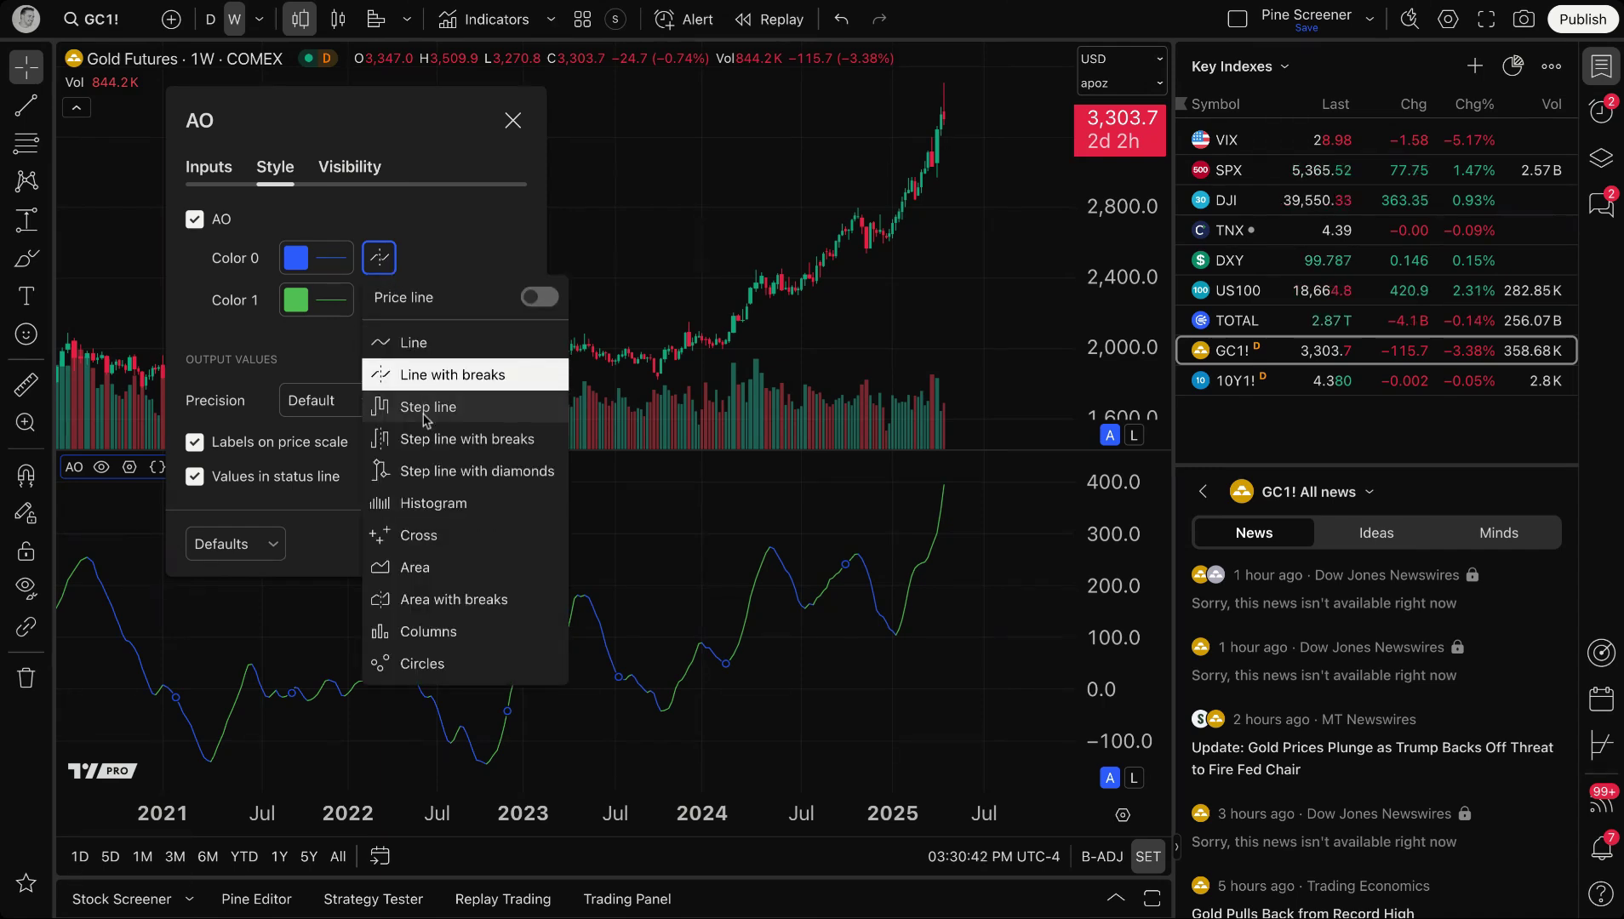
click(425, 413)
click(378, 257)
click(434, 504)
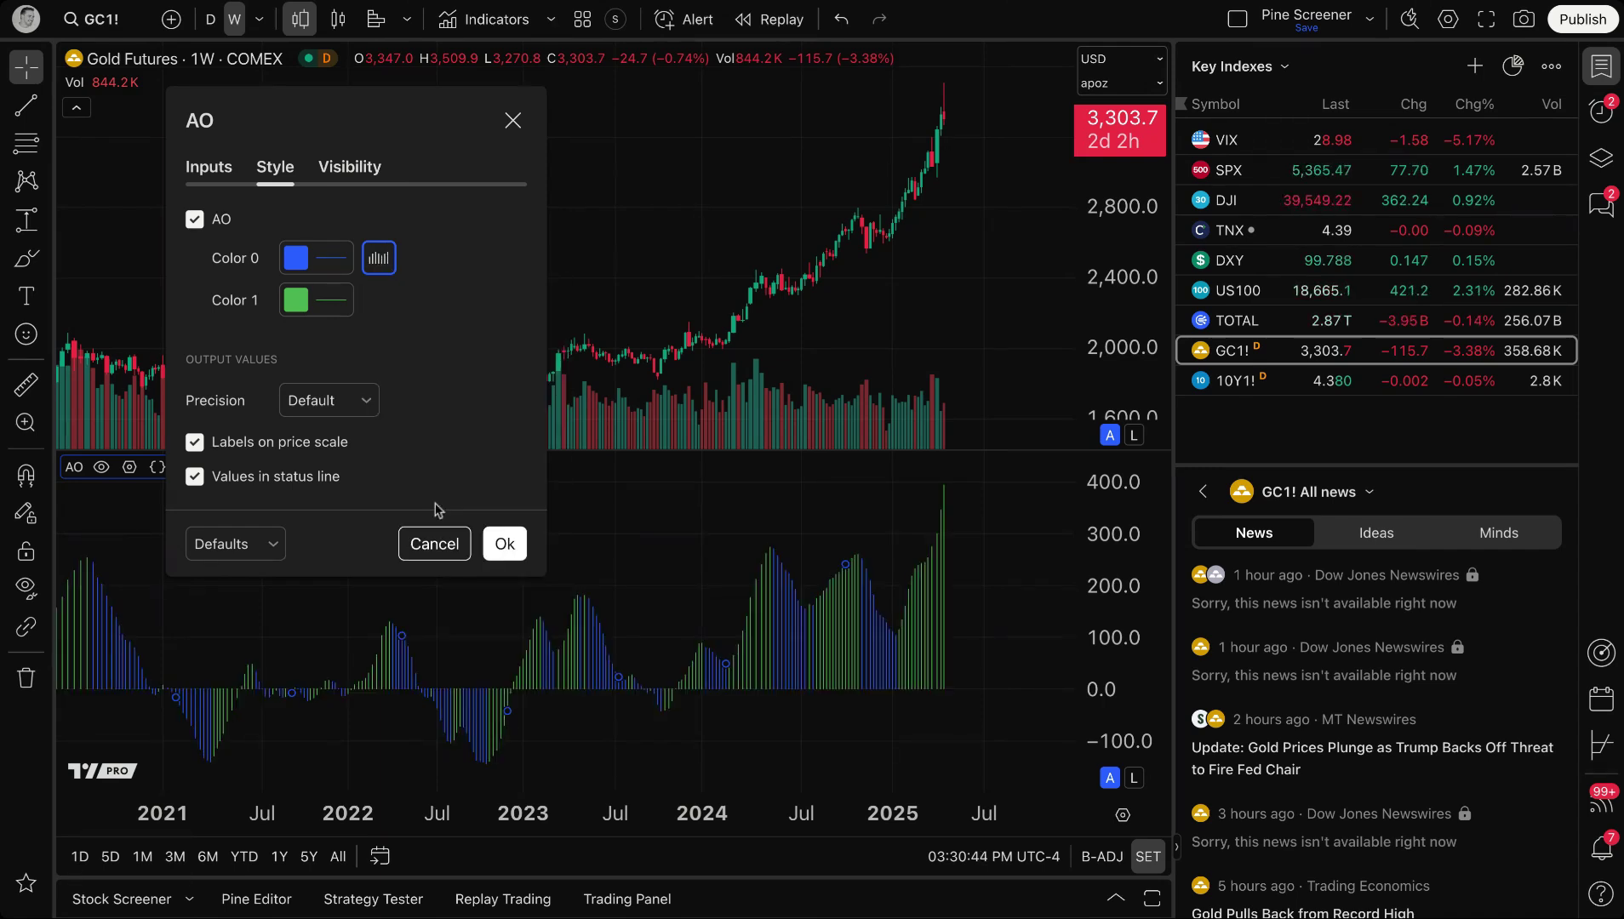
click(378, 257)
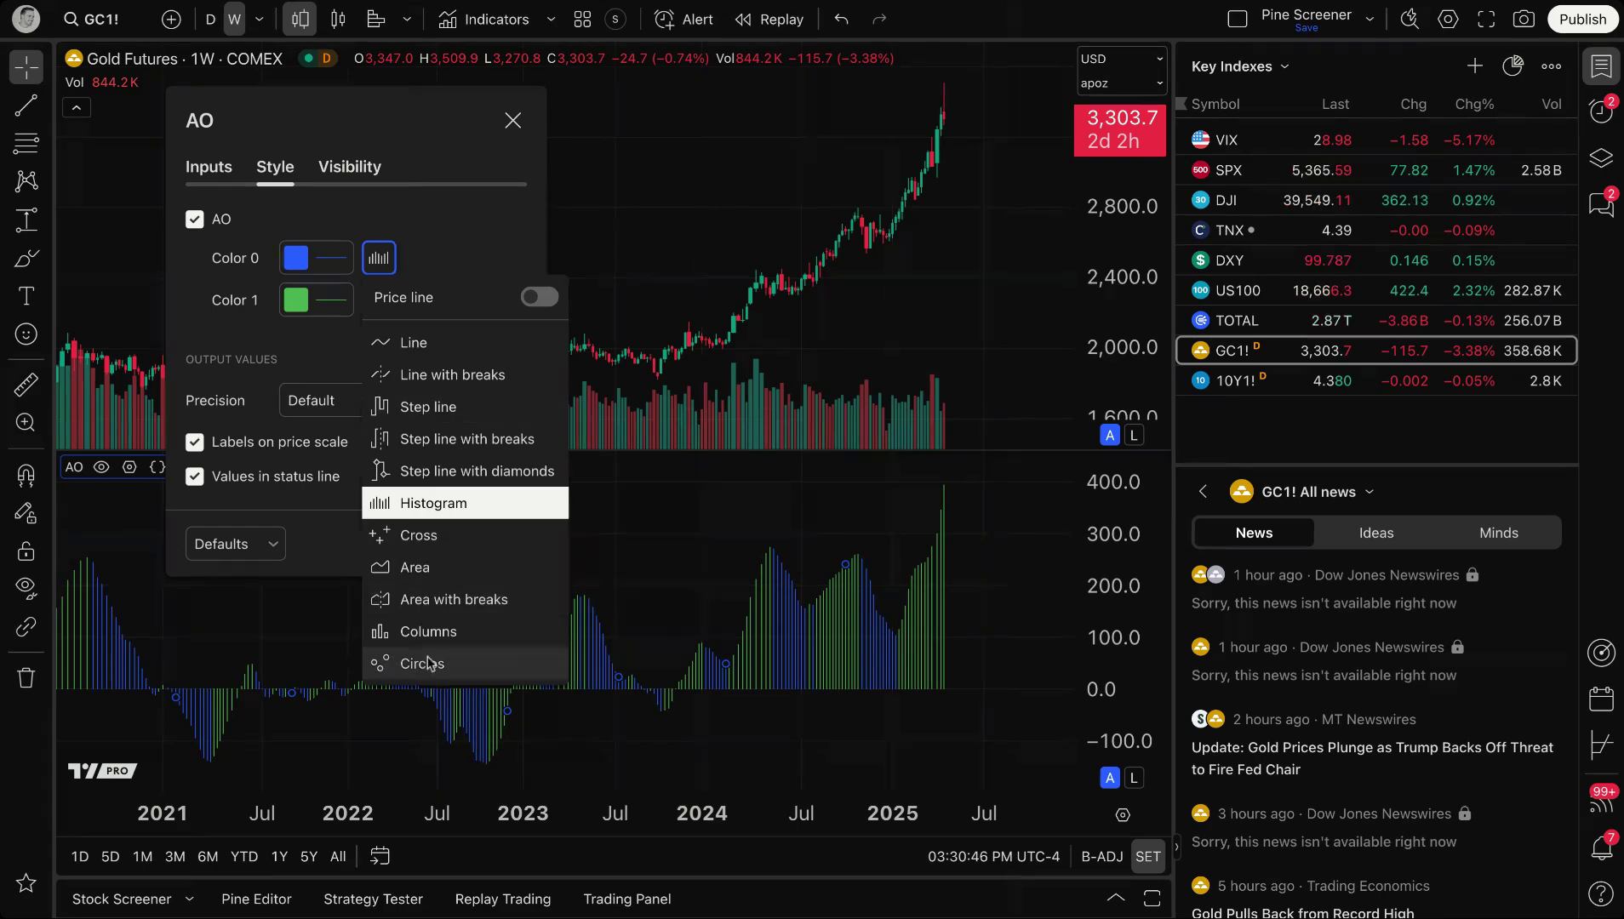
click(428, 632)
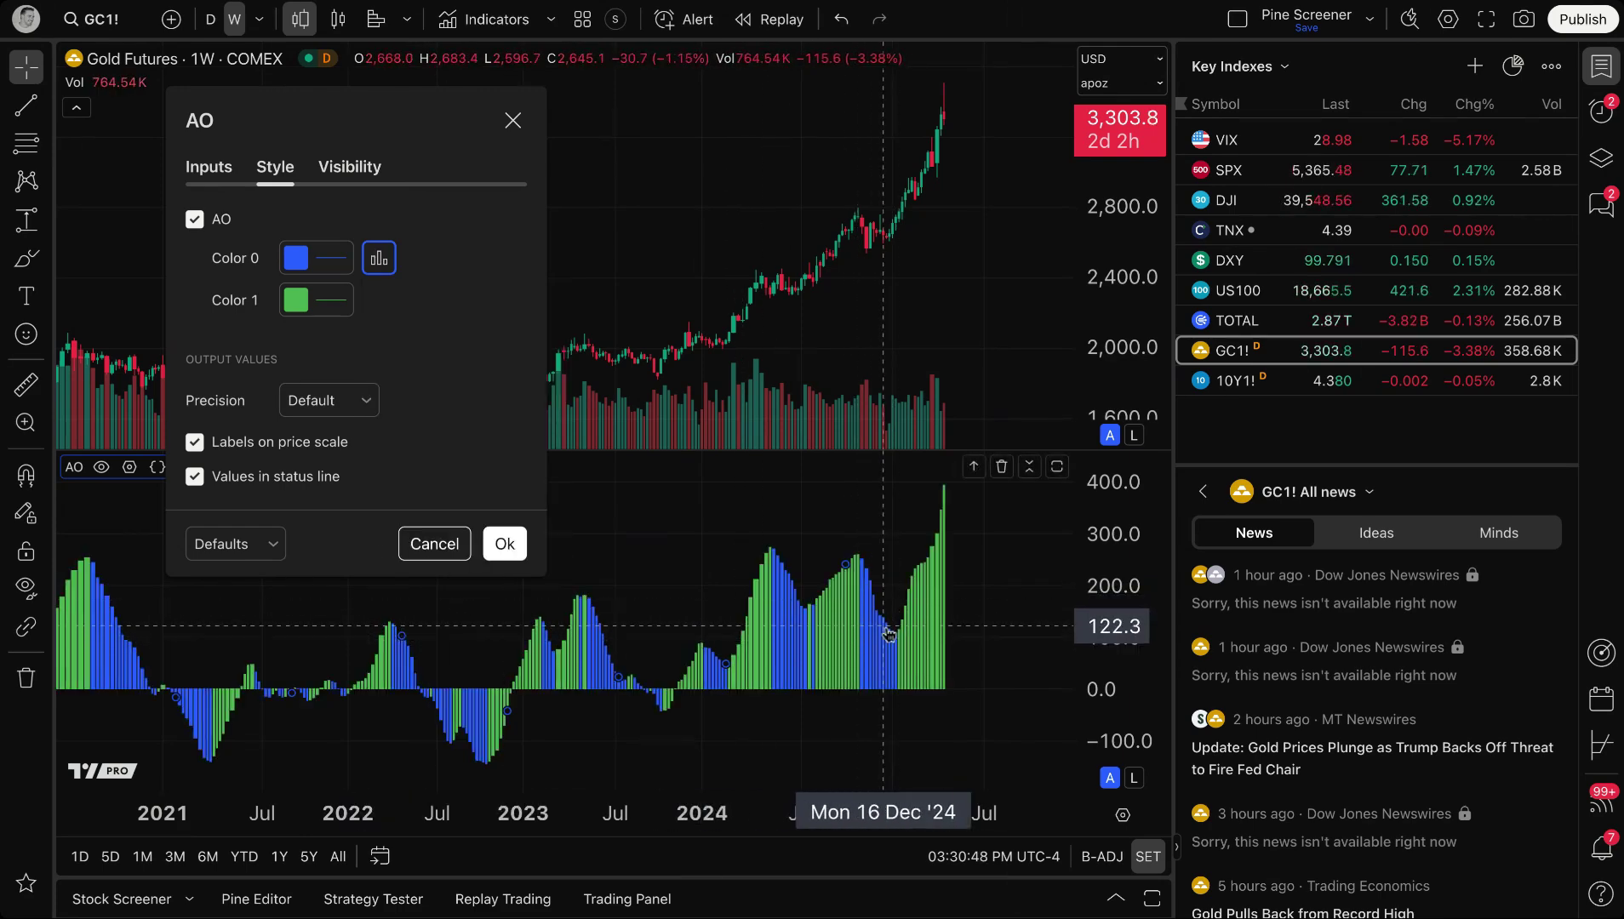
click(442, 351)
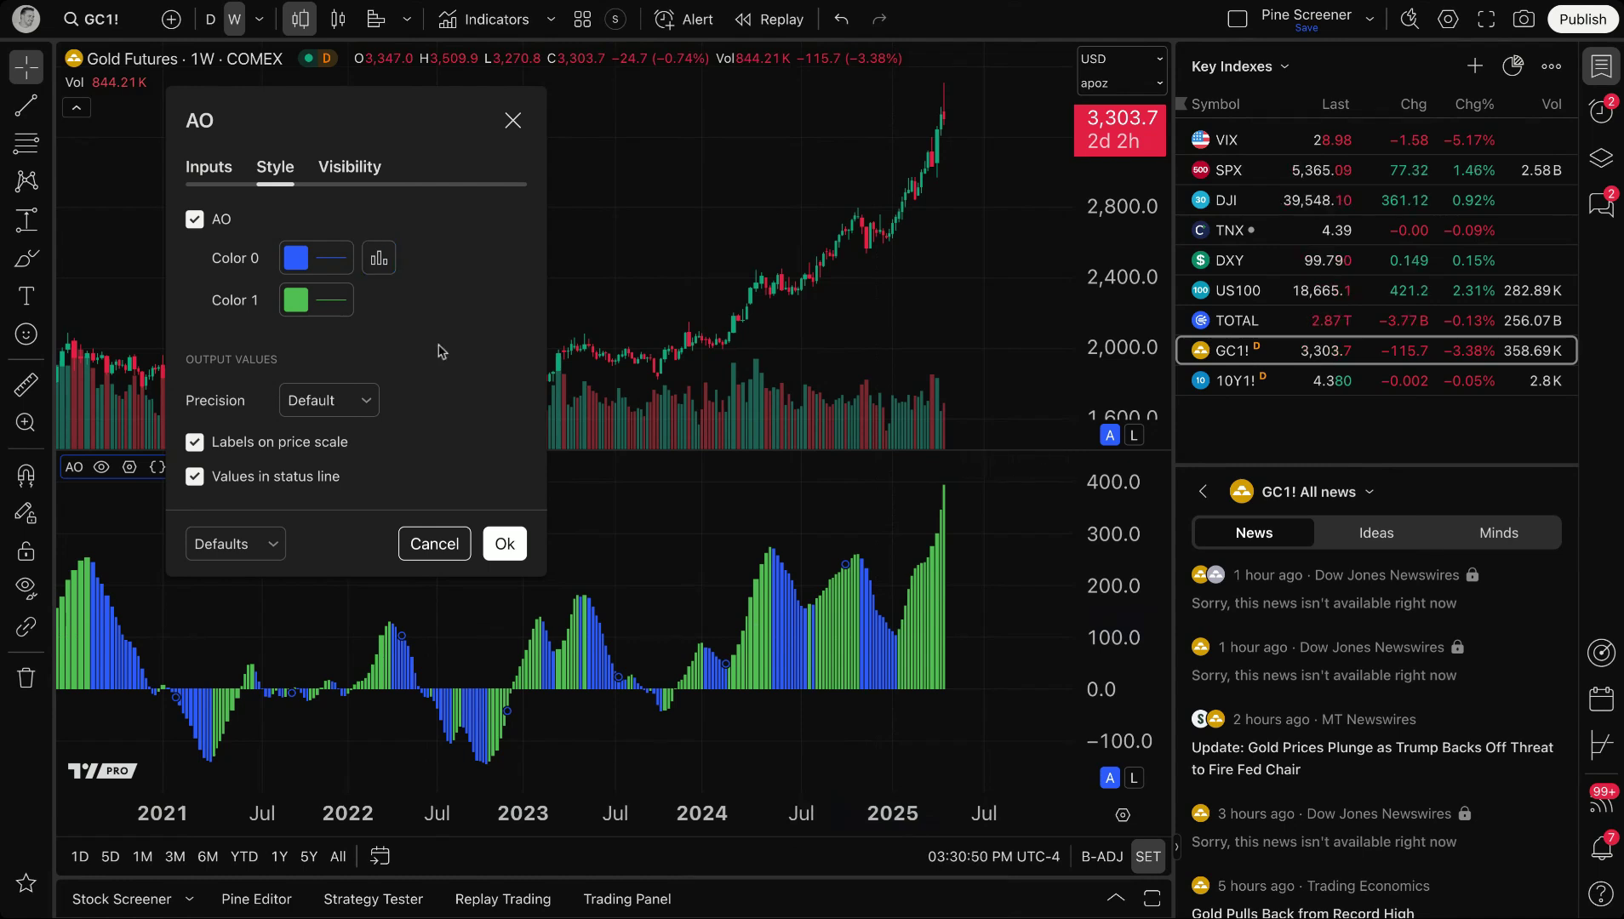
click(378, 258)
click(380, 259)
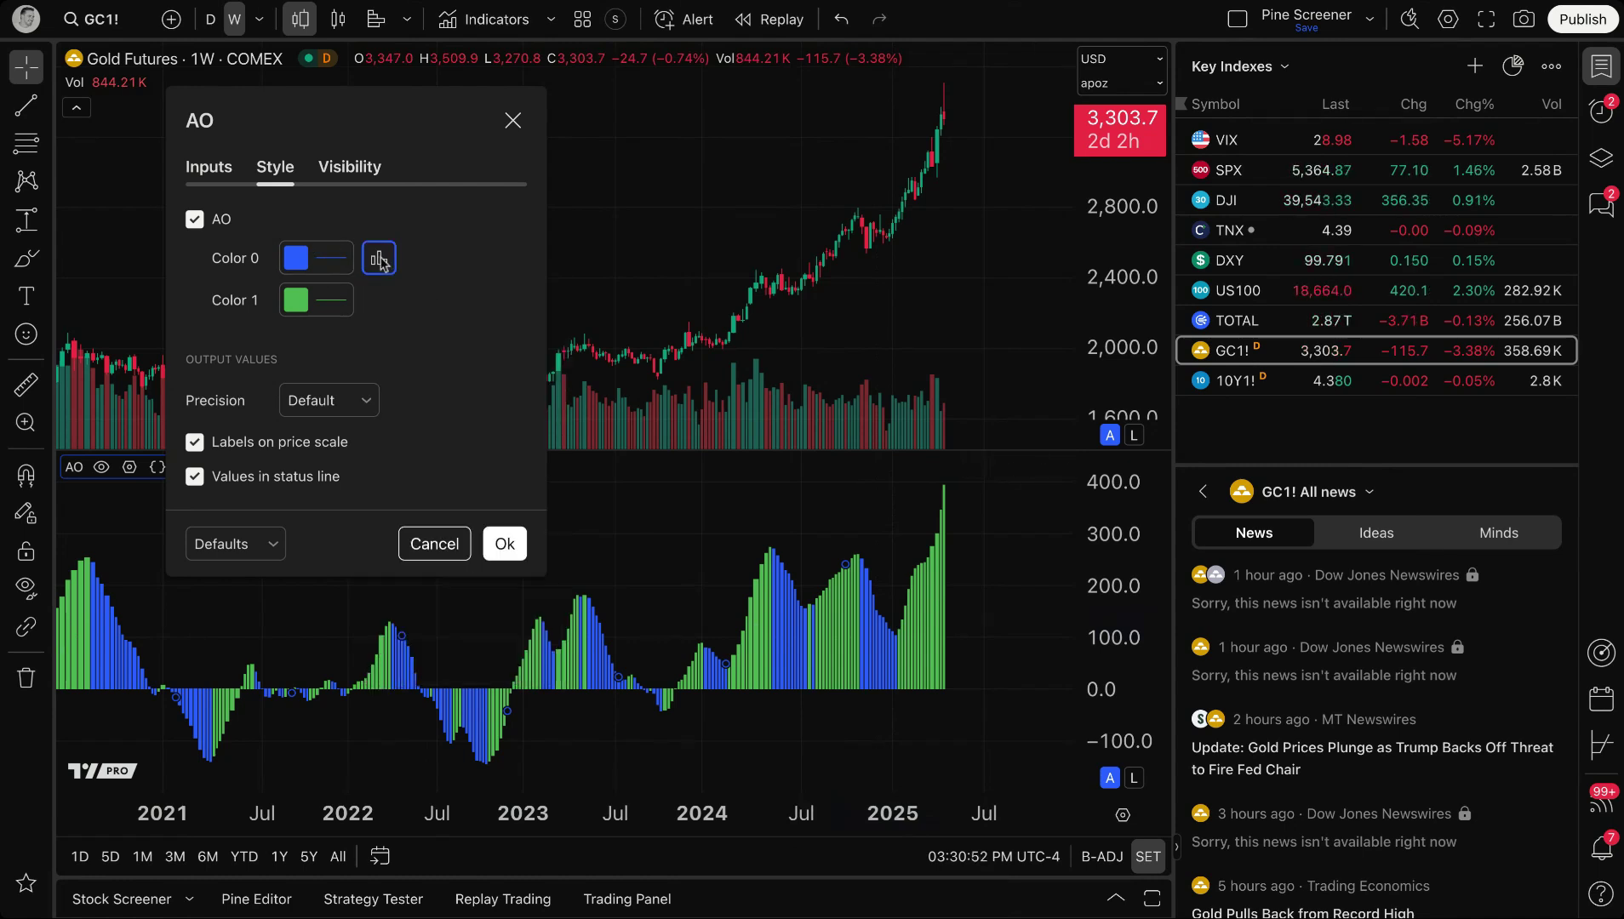
Review the oscillator's Inputs settings and switch the Gold Futures chart to the daily interval
click(217, 175)
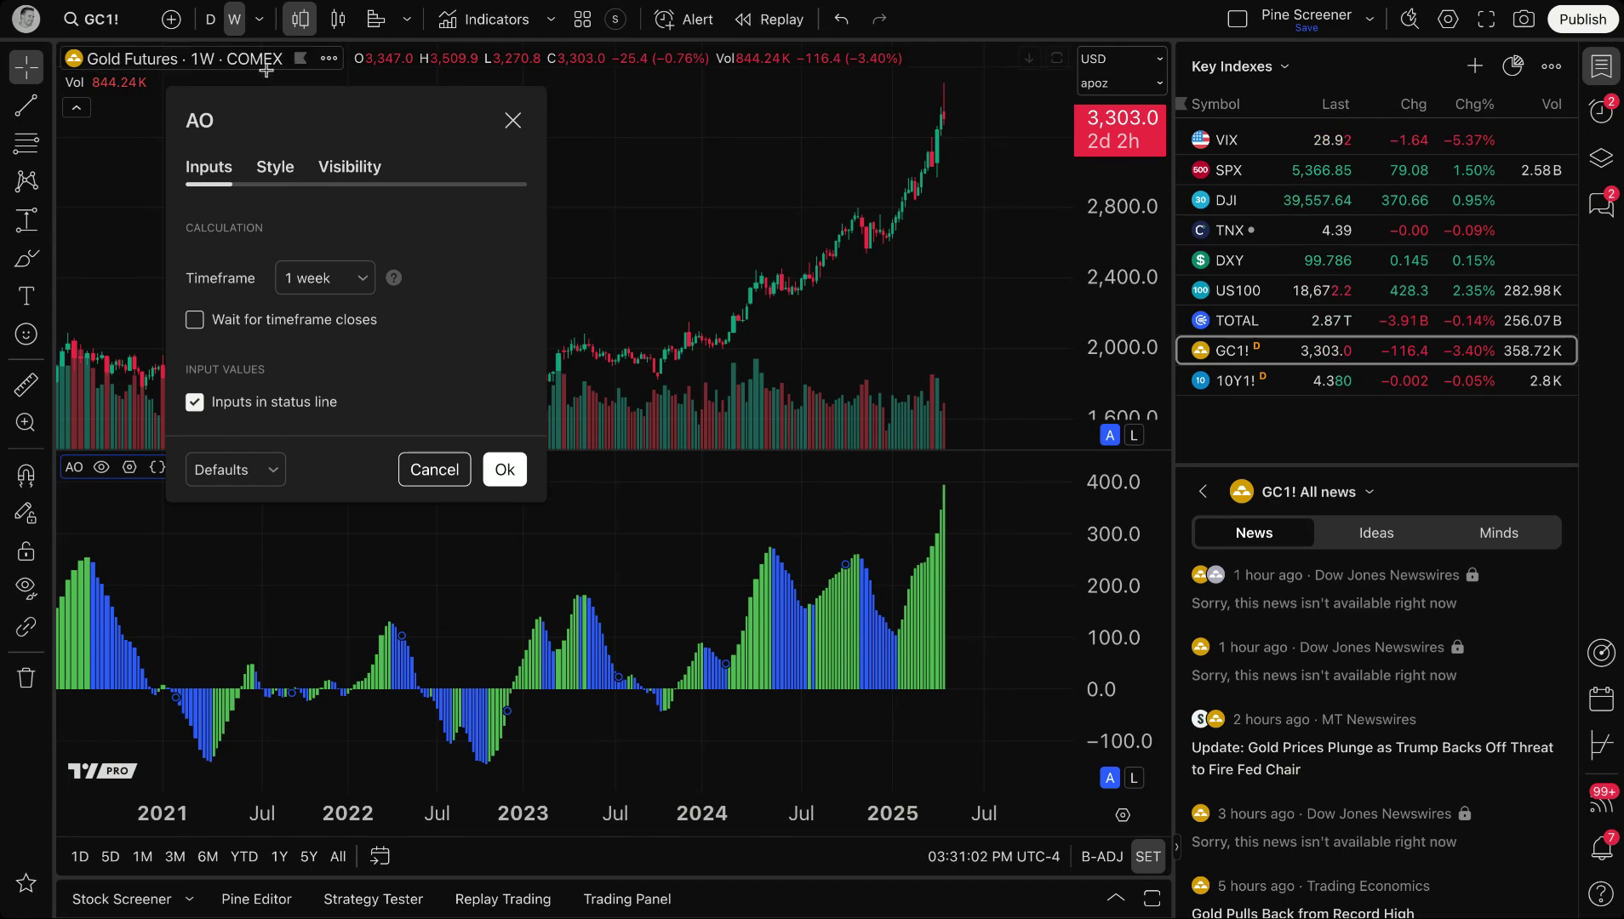
click(211, 18)
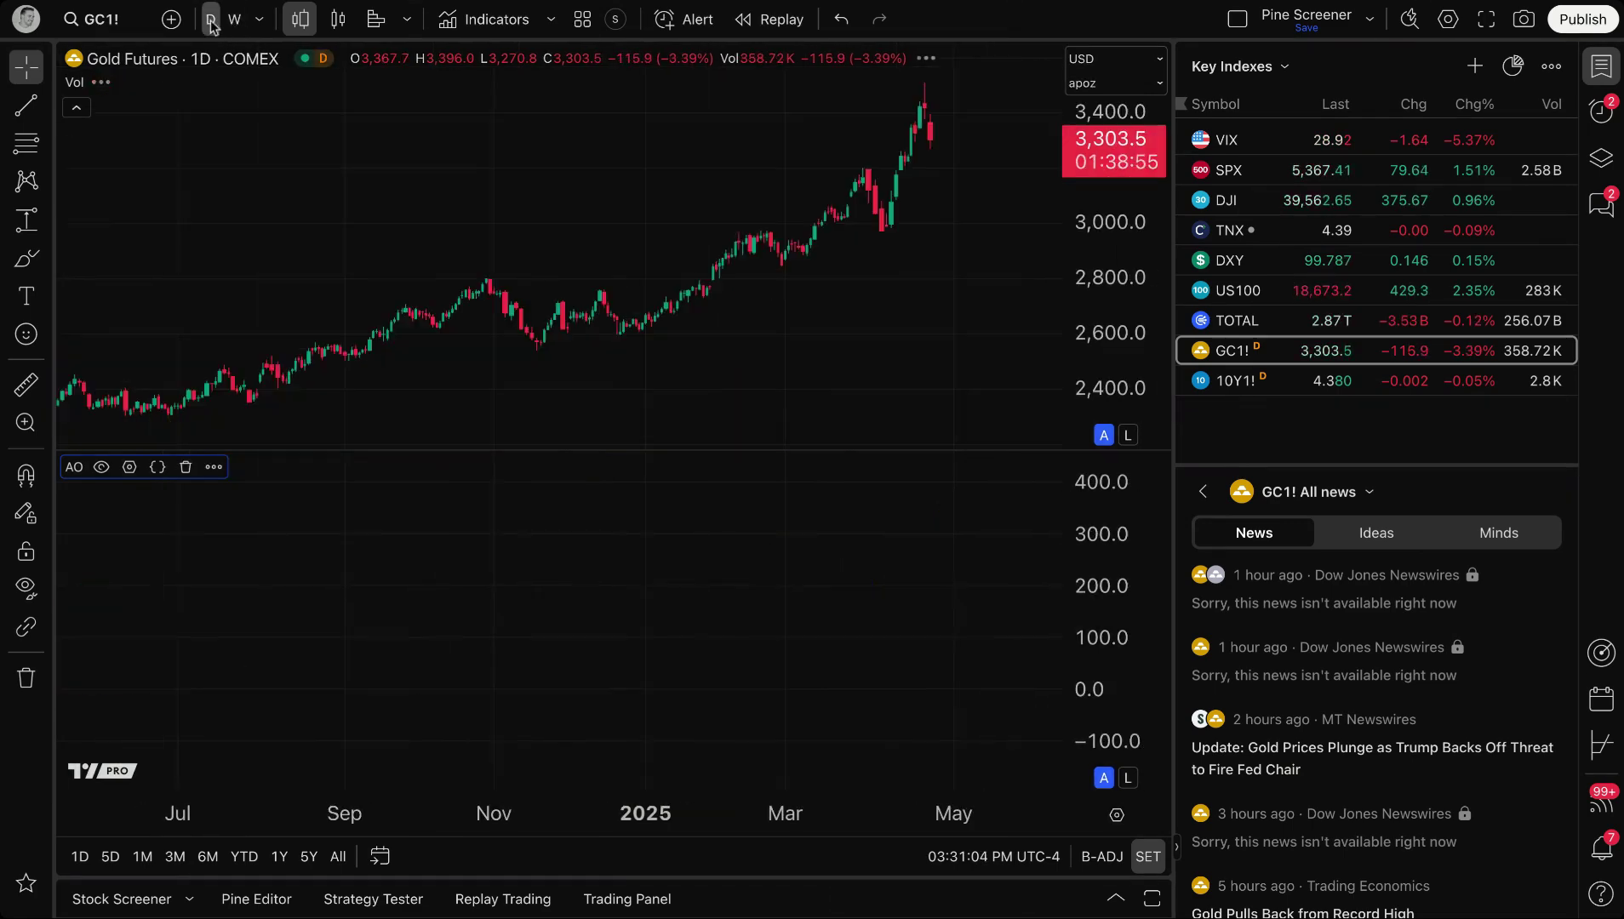
scroll(665, 626, down, 5)
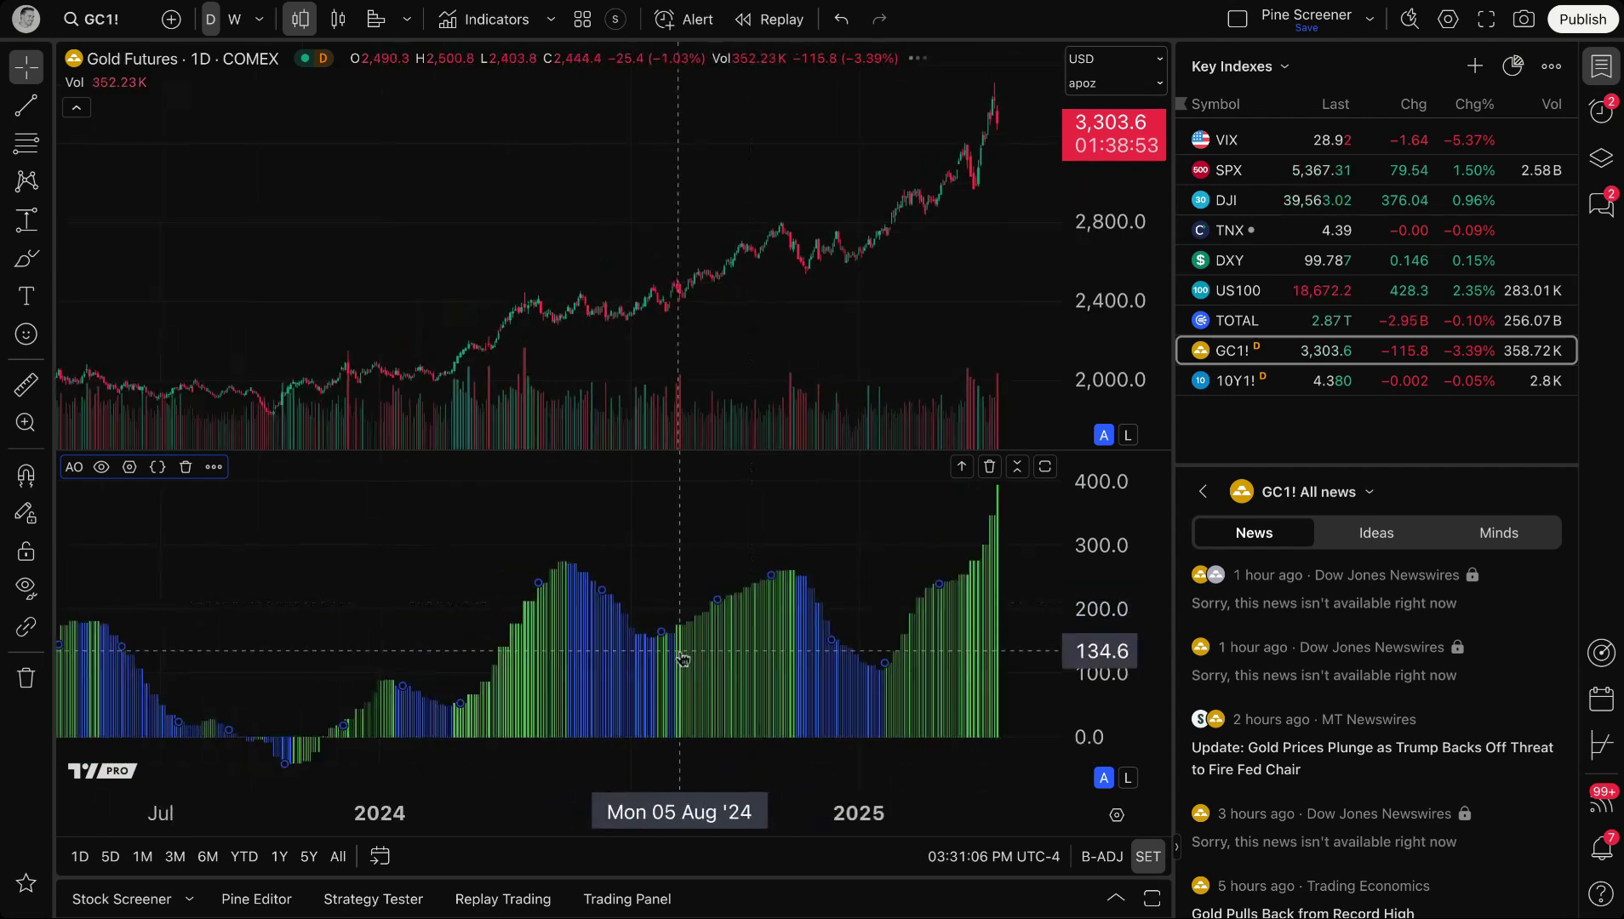
Reopen the Awesome Oscillator's settings, review the available calculation timeframes, and set the timeframe to Chart
double_click(646, 626)
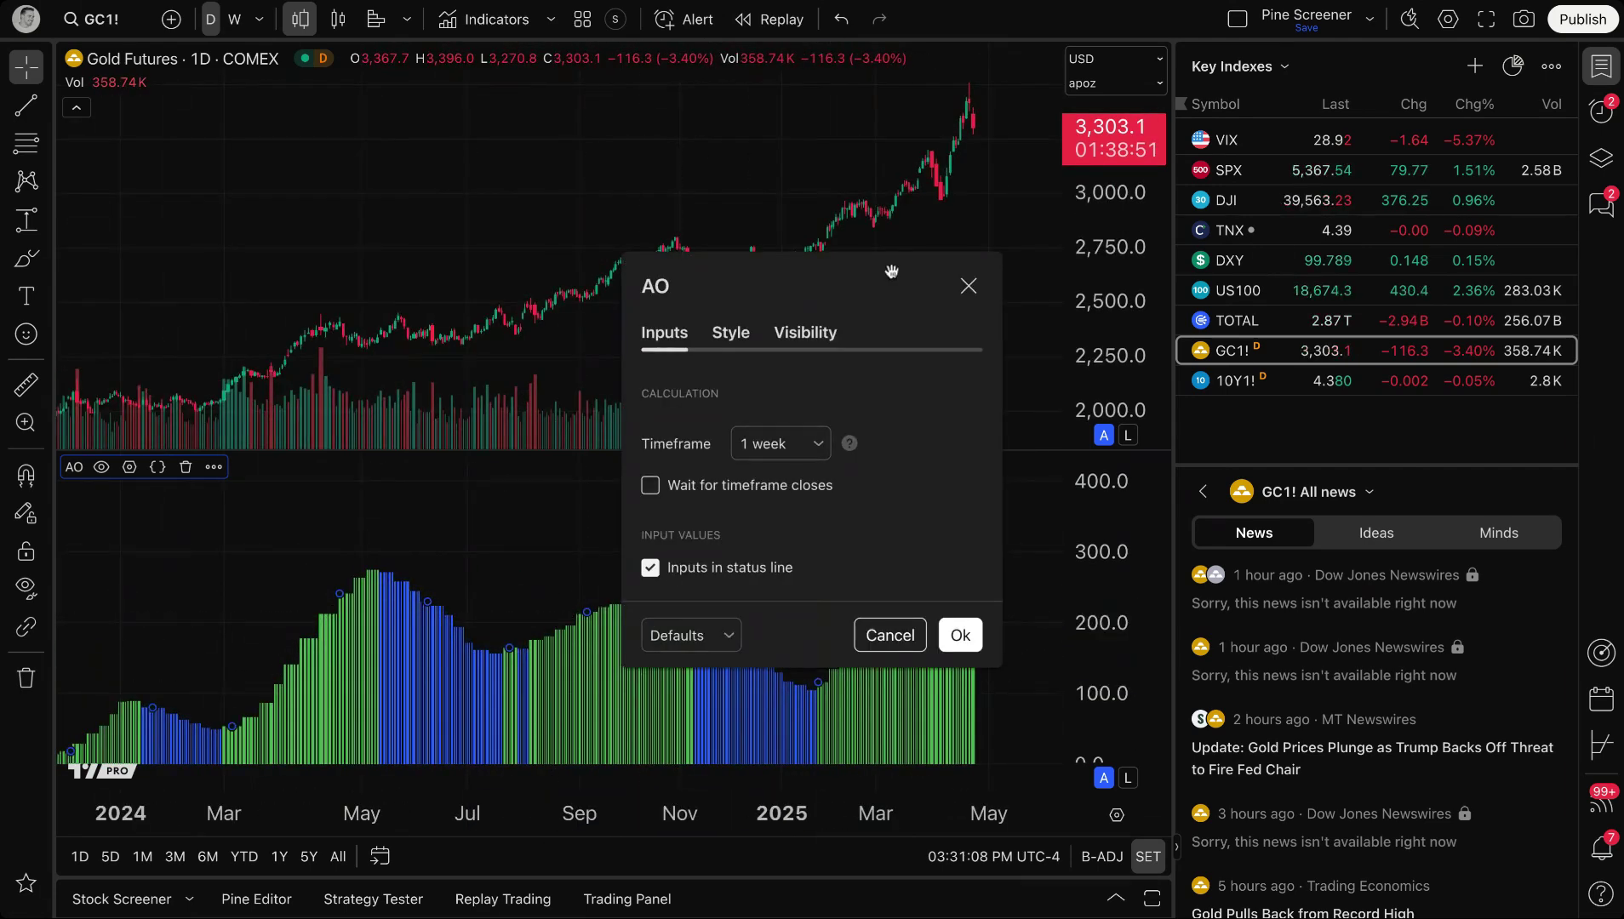
drag(876, 289, 381, 118)
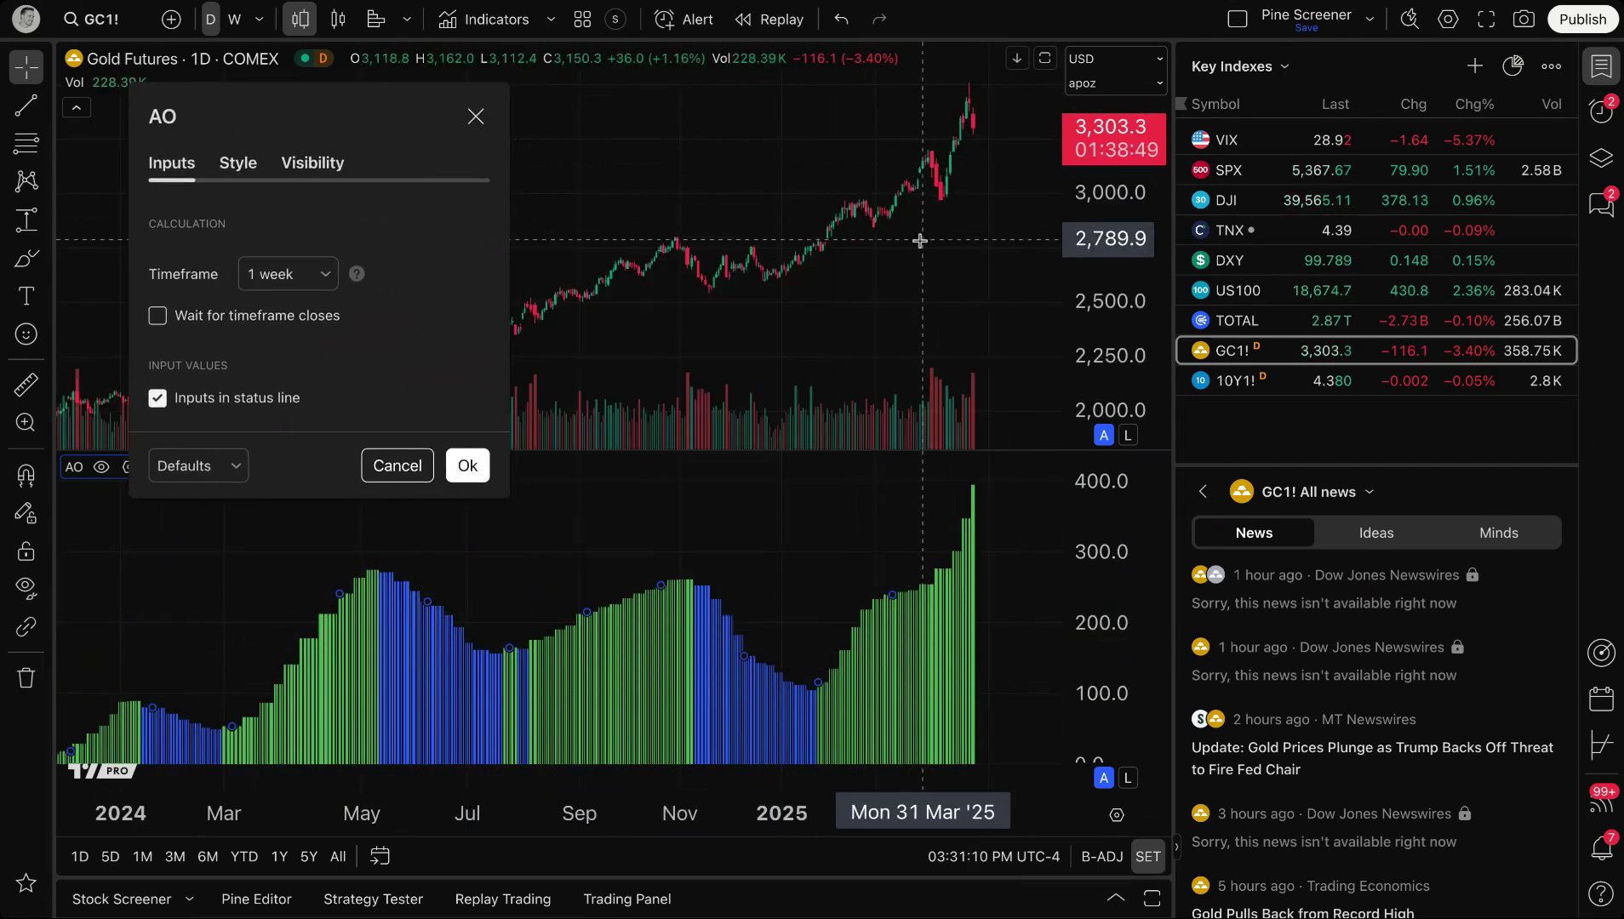
click(290, 274)
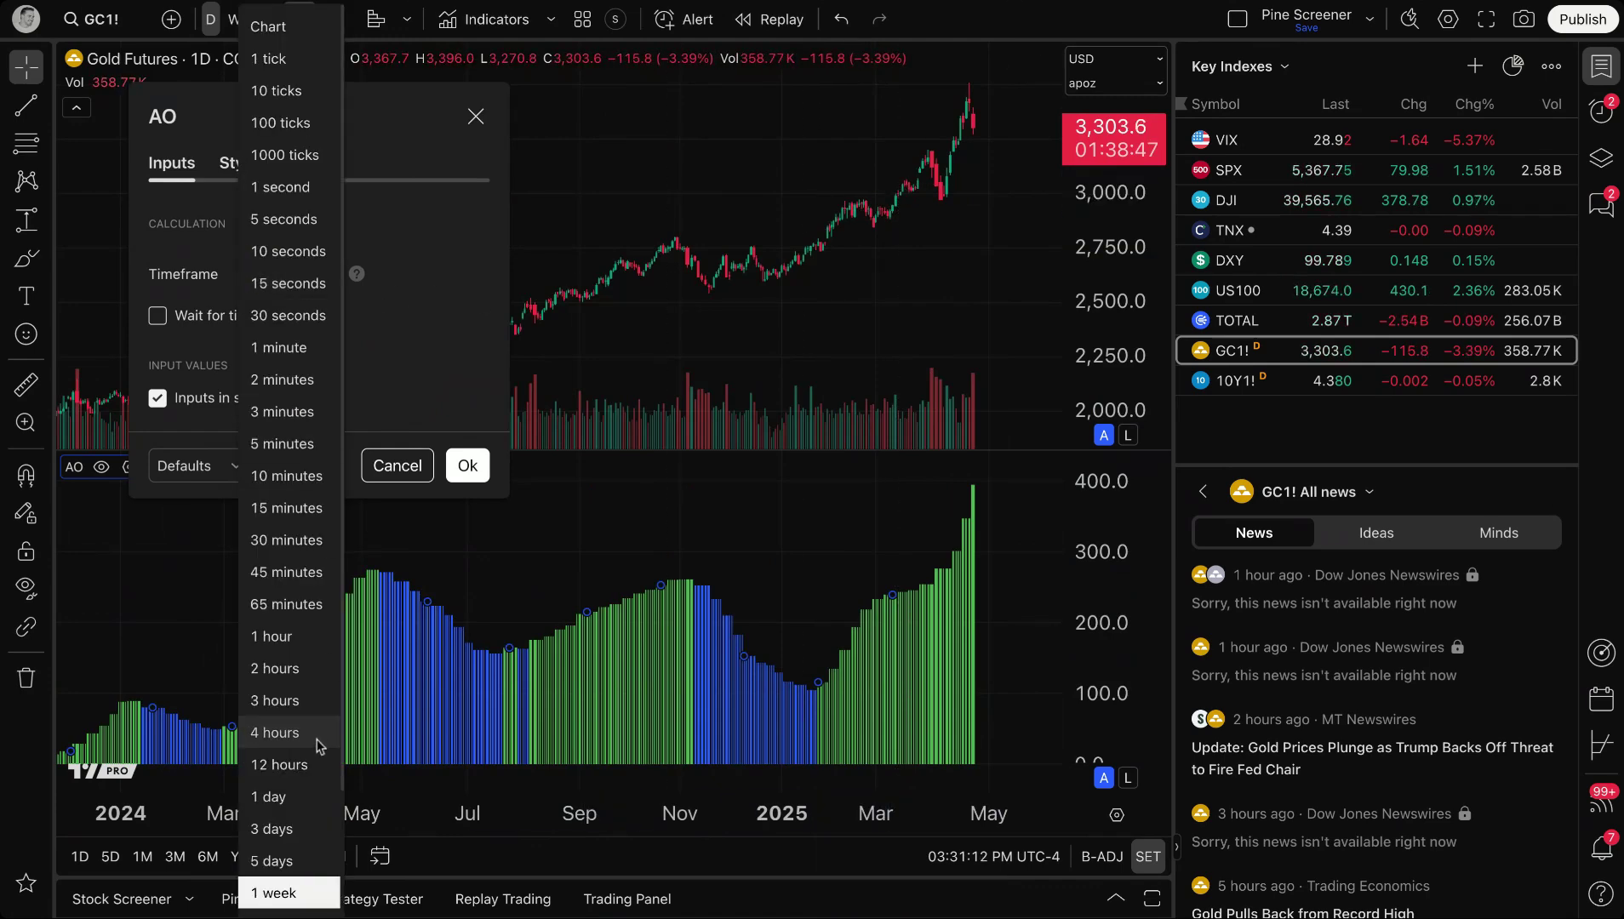
scroll(317, 751, down, 2)
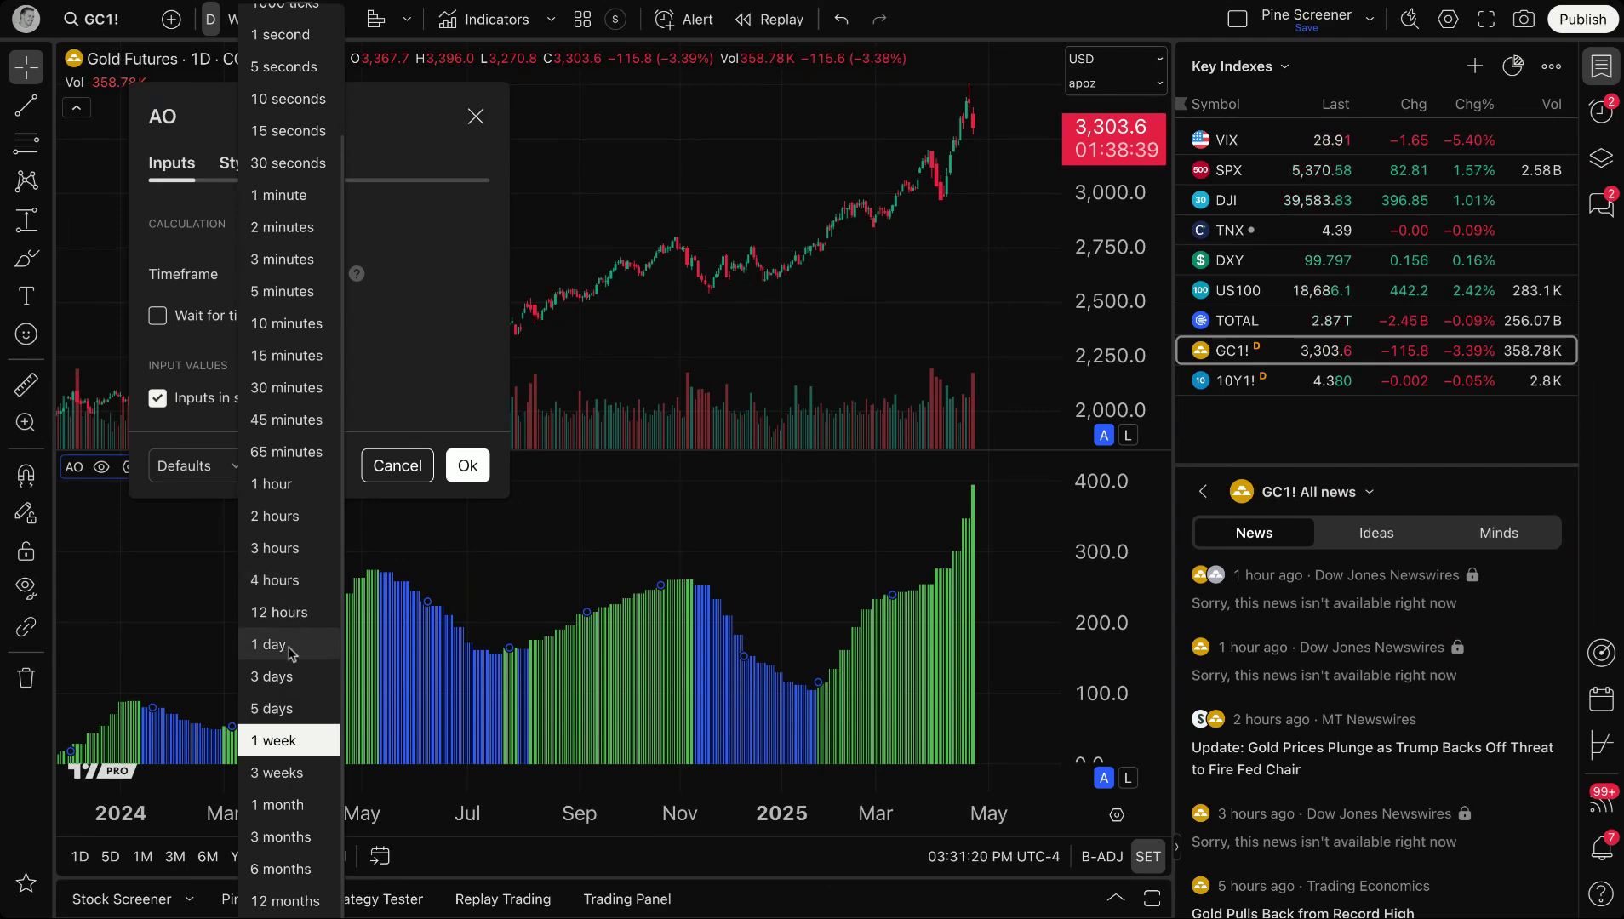
scroll(289, 387, up, 3)
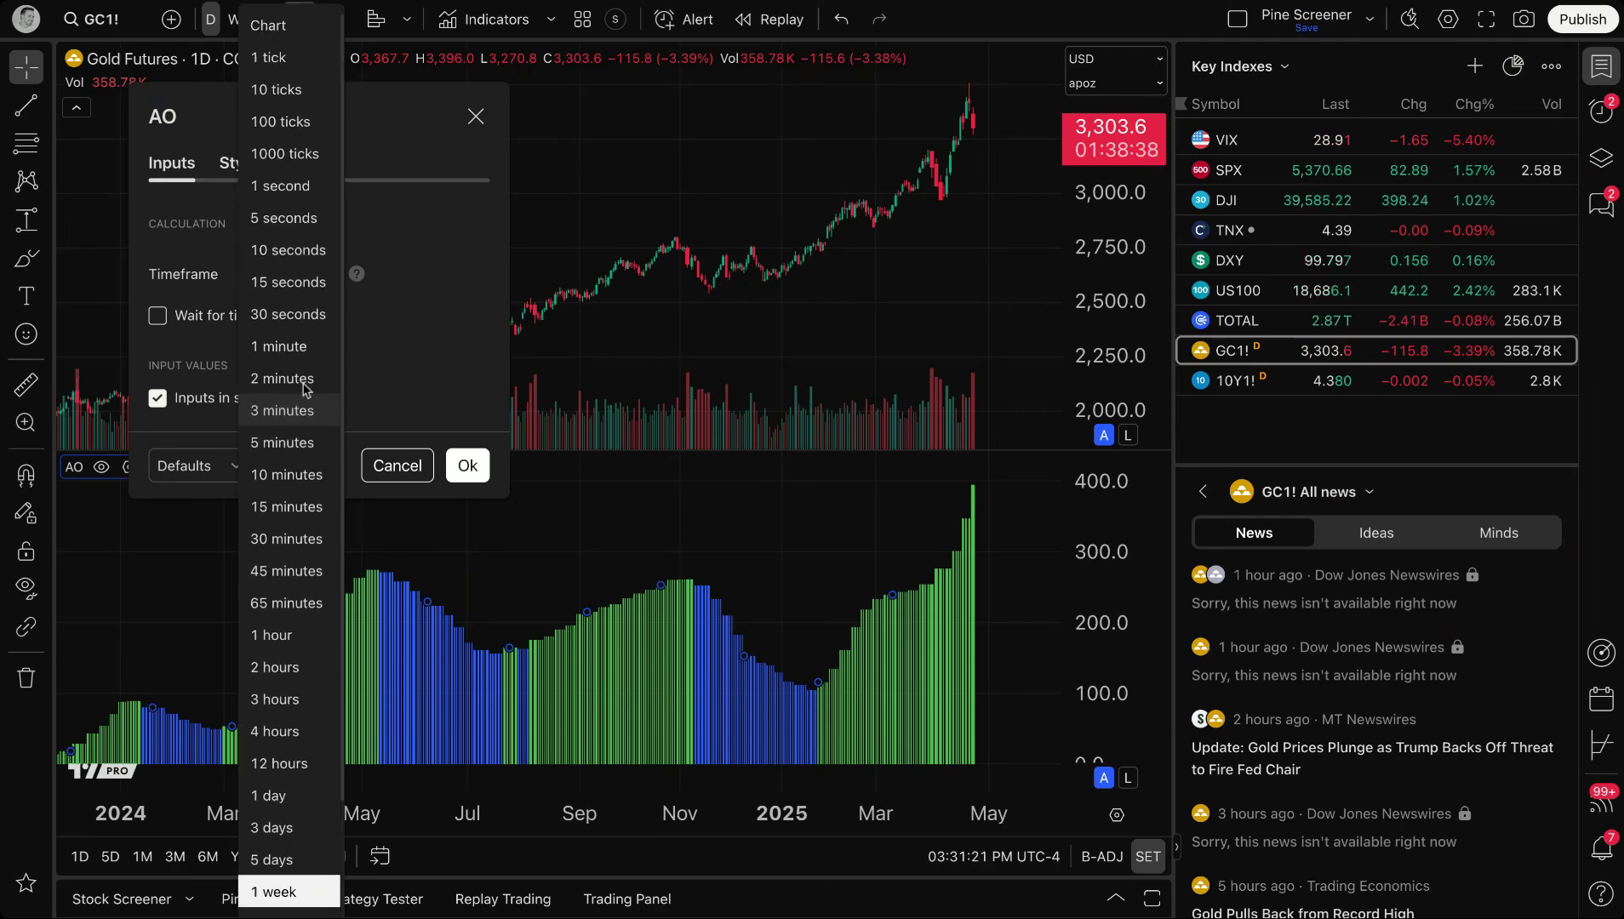
click(278, 35)
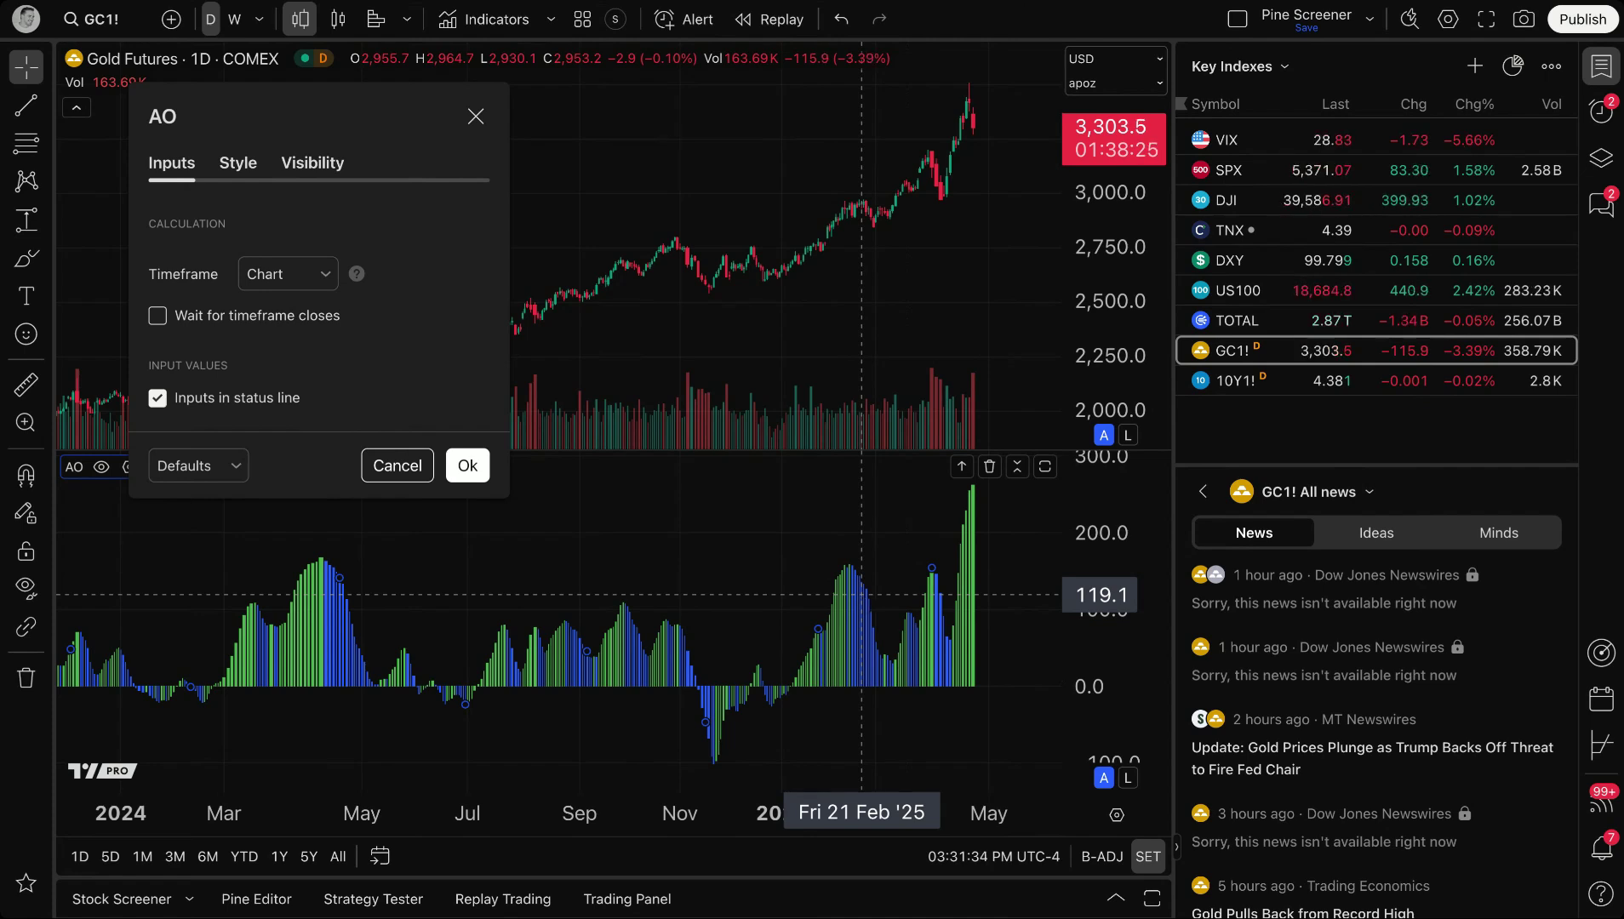
Reopen the Awesome Oscillator's settings on the daily Gold Futures chart and apply a 1 week calculation timeframe
click(476, 116)
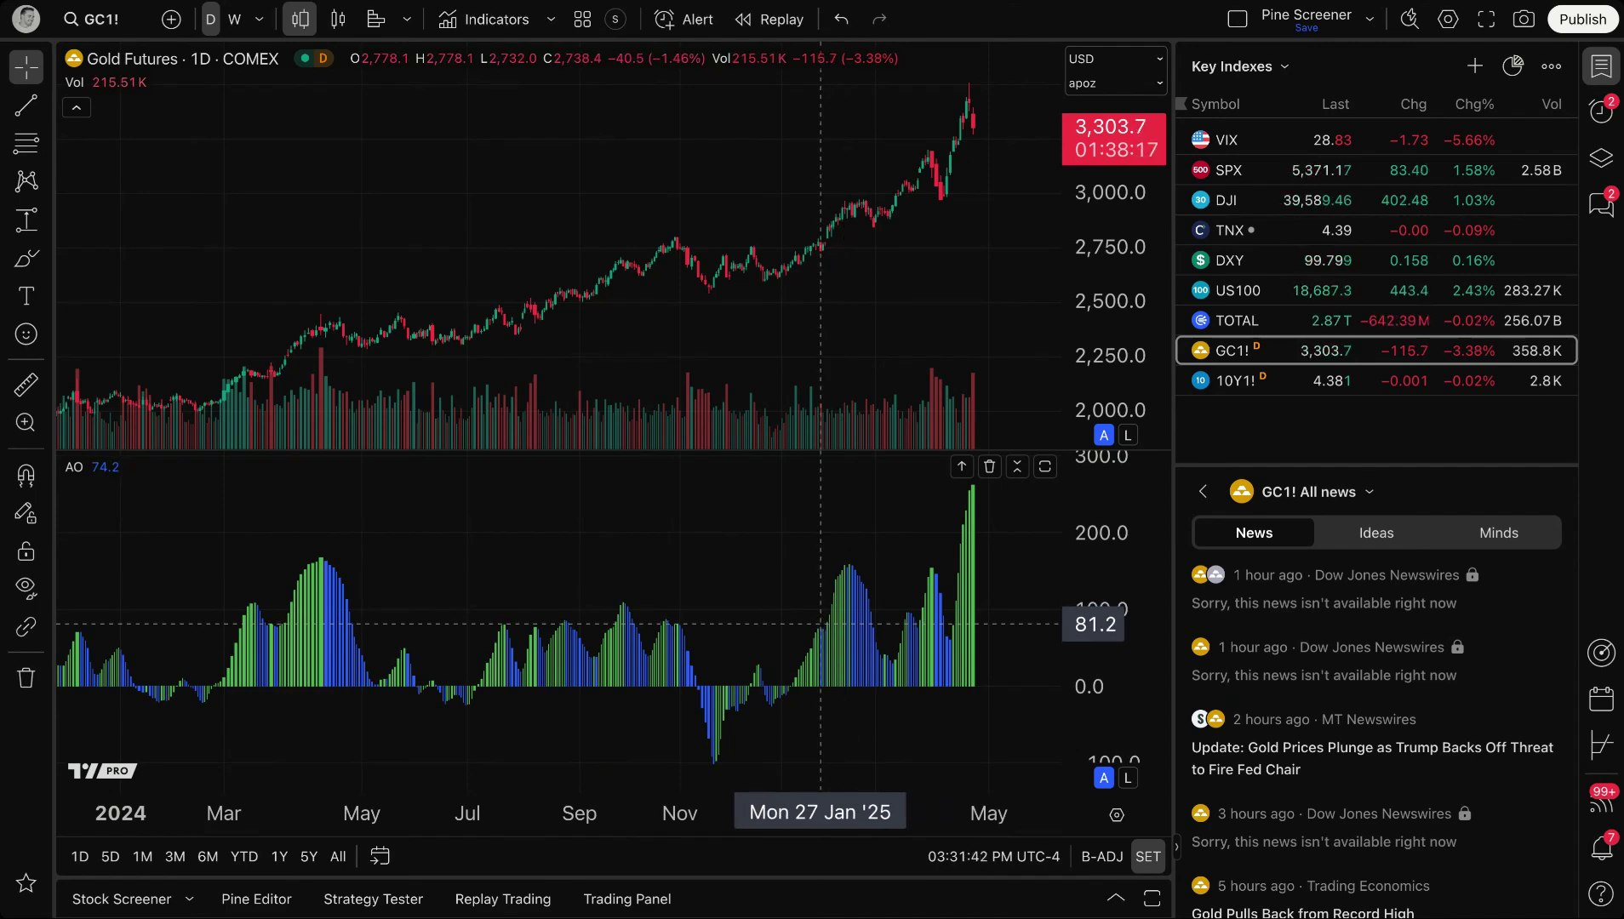
scroll(821, 624, up, 5)
double_click(751, 609)
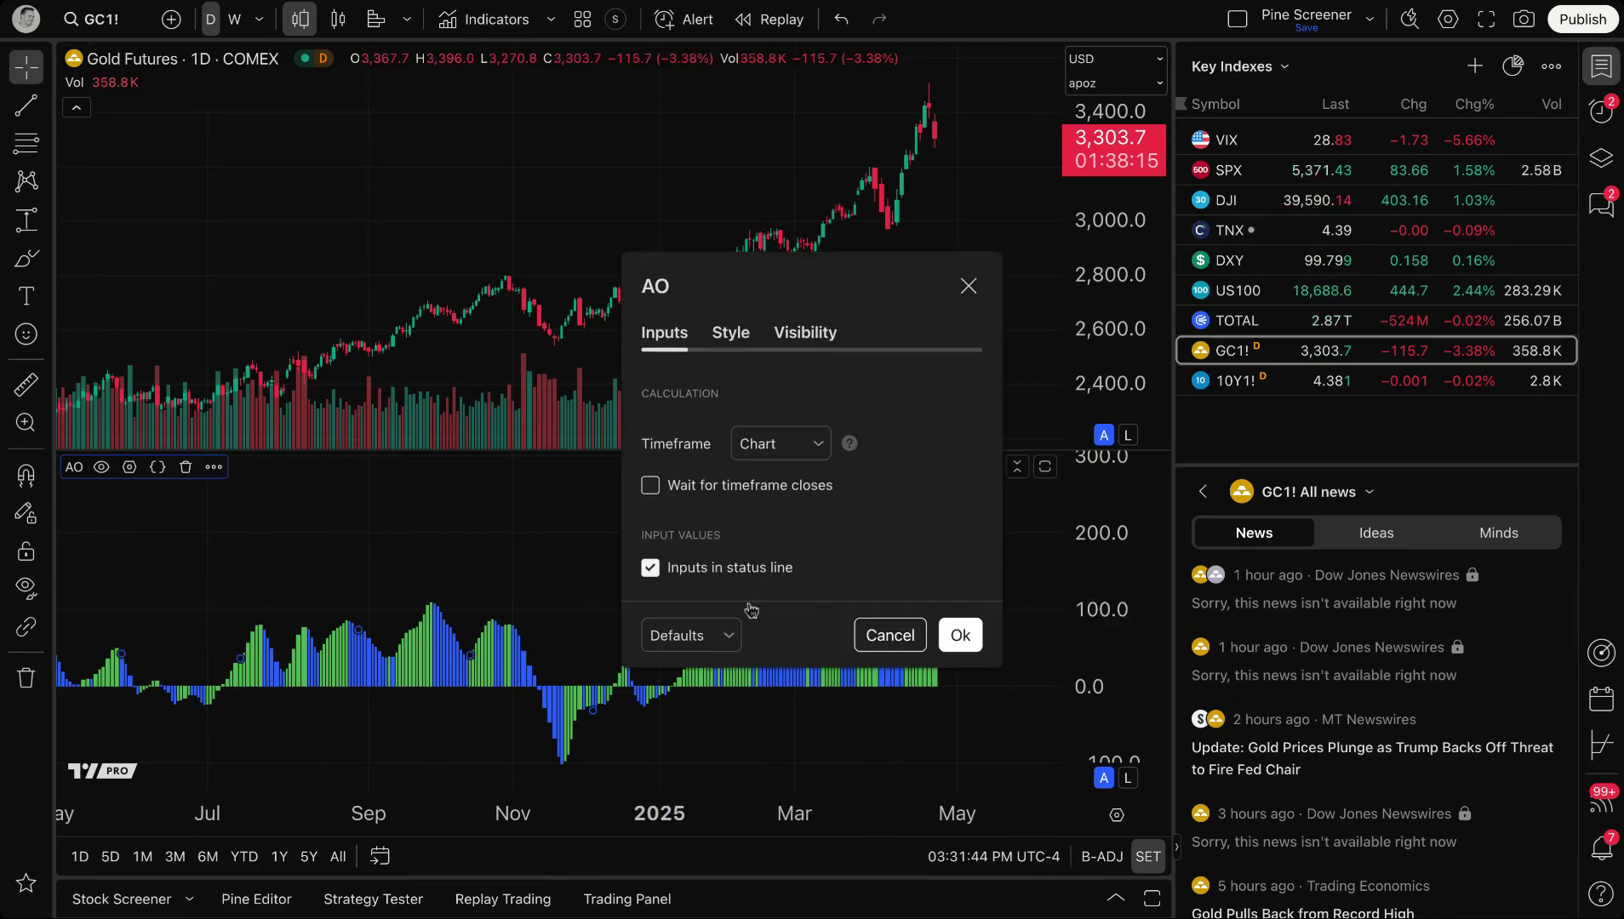
drag(861, 293, 379, 113)
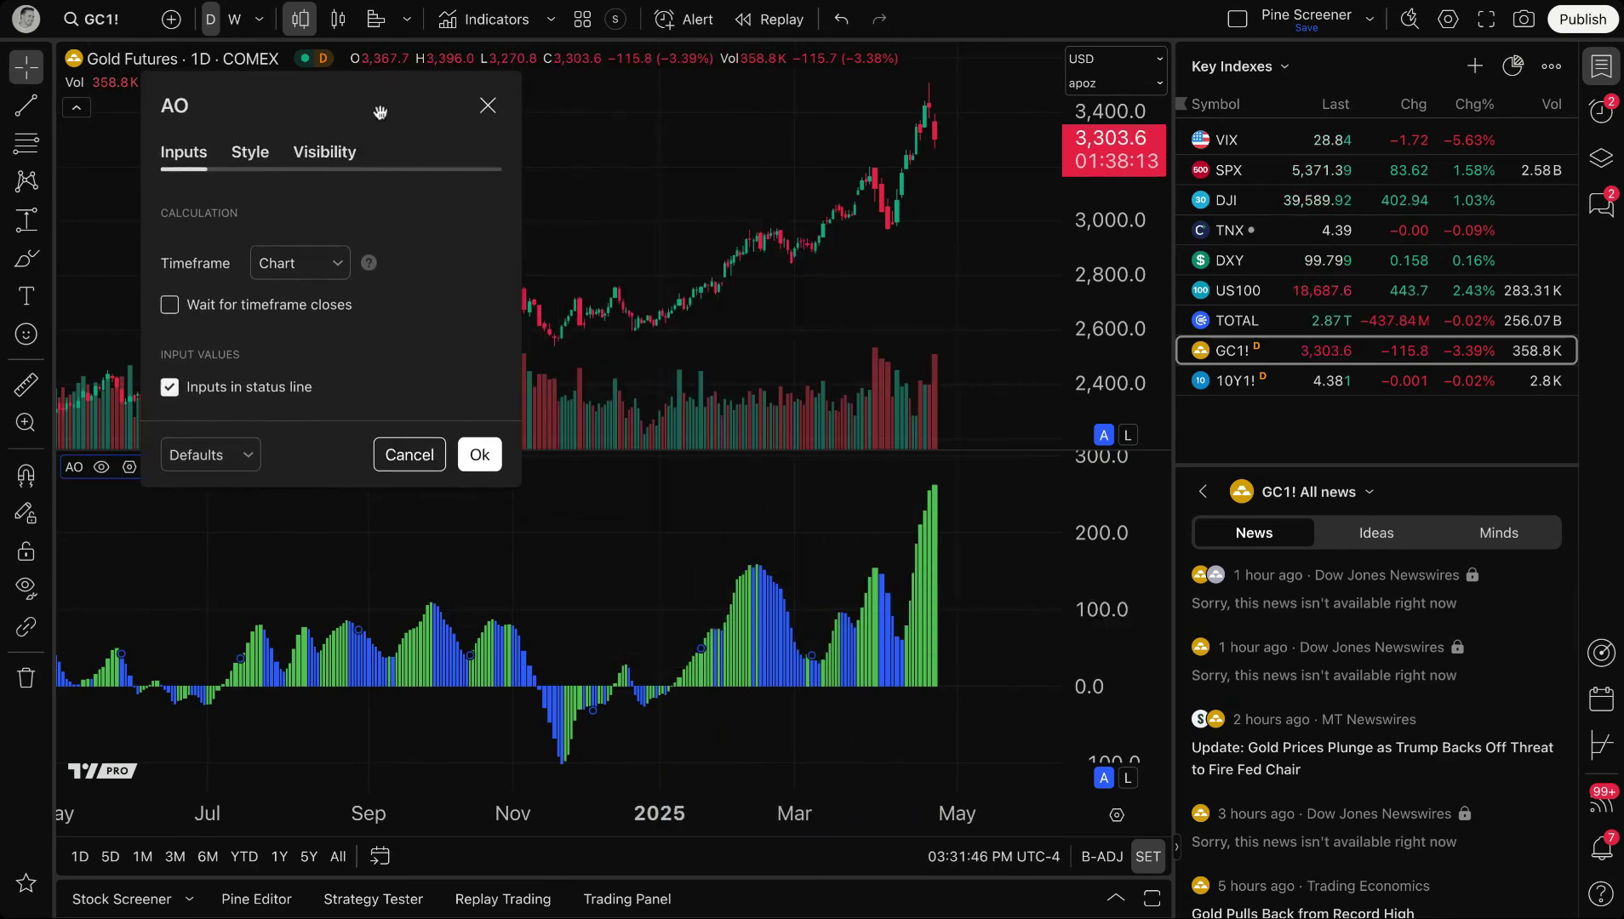
click(338, 263)
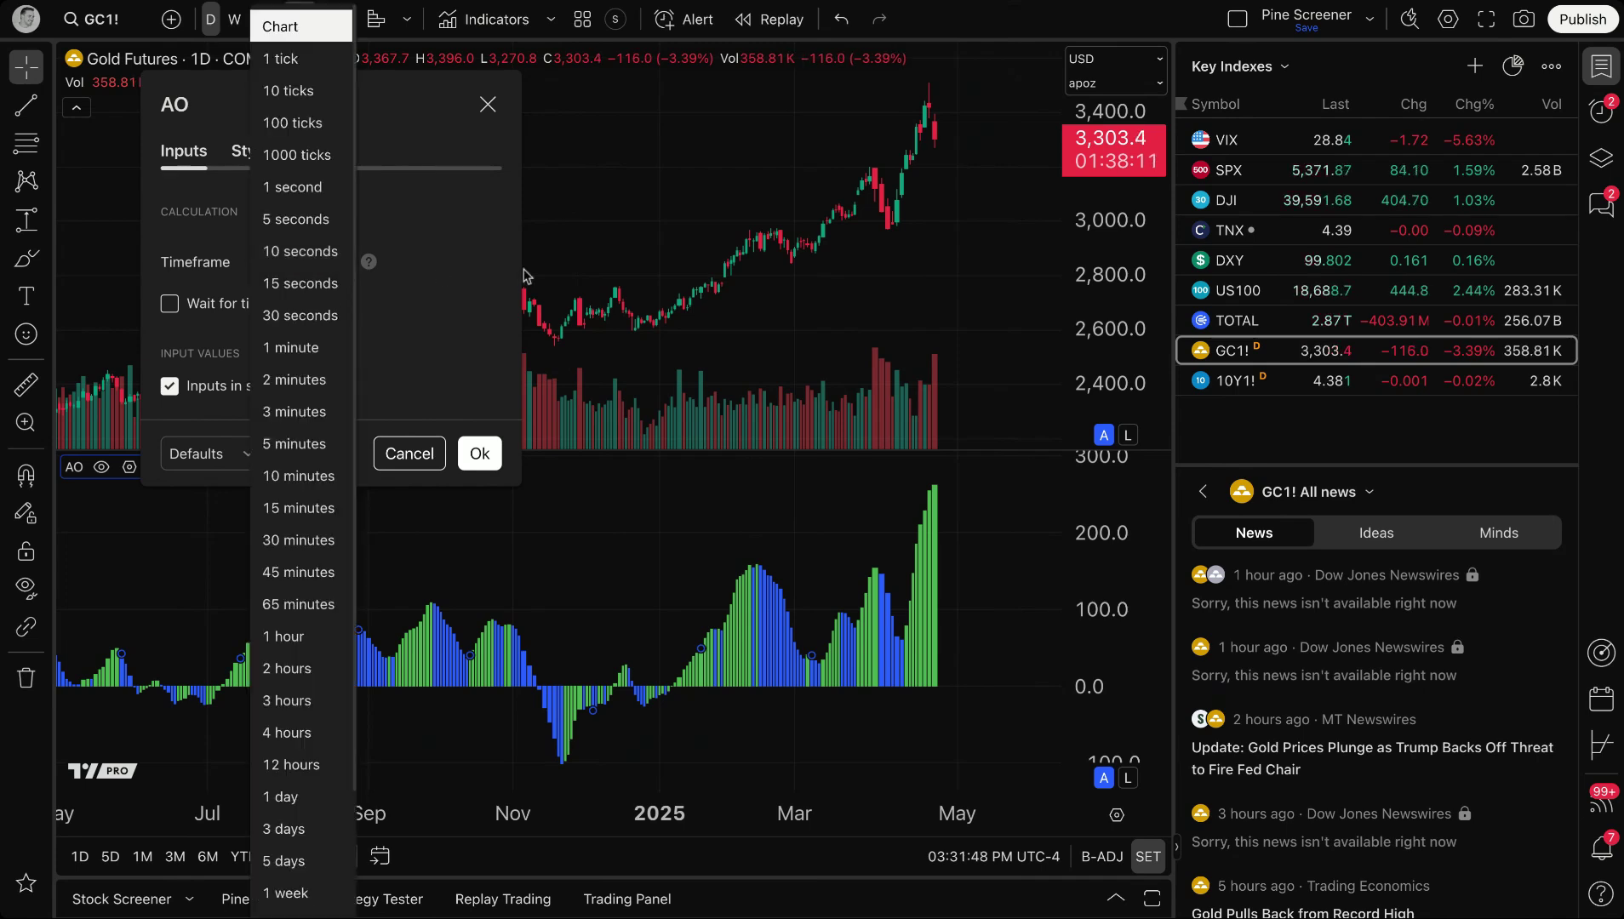
scroll(311, 691, down, 2)
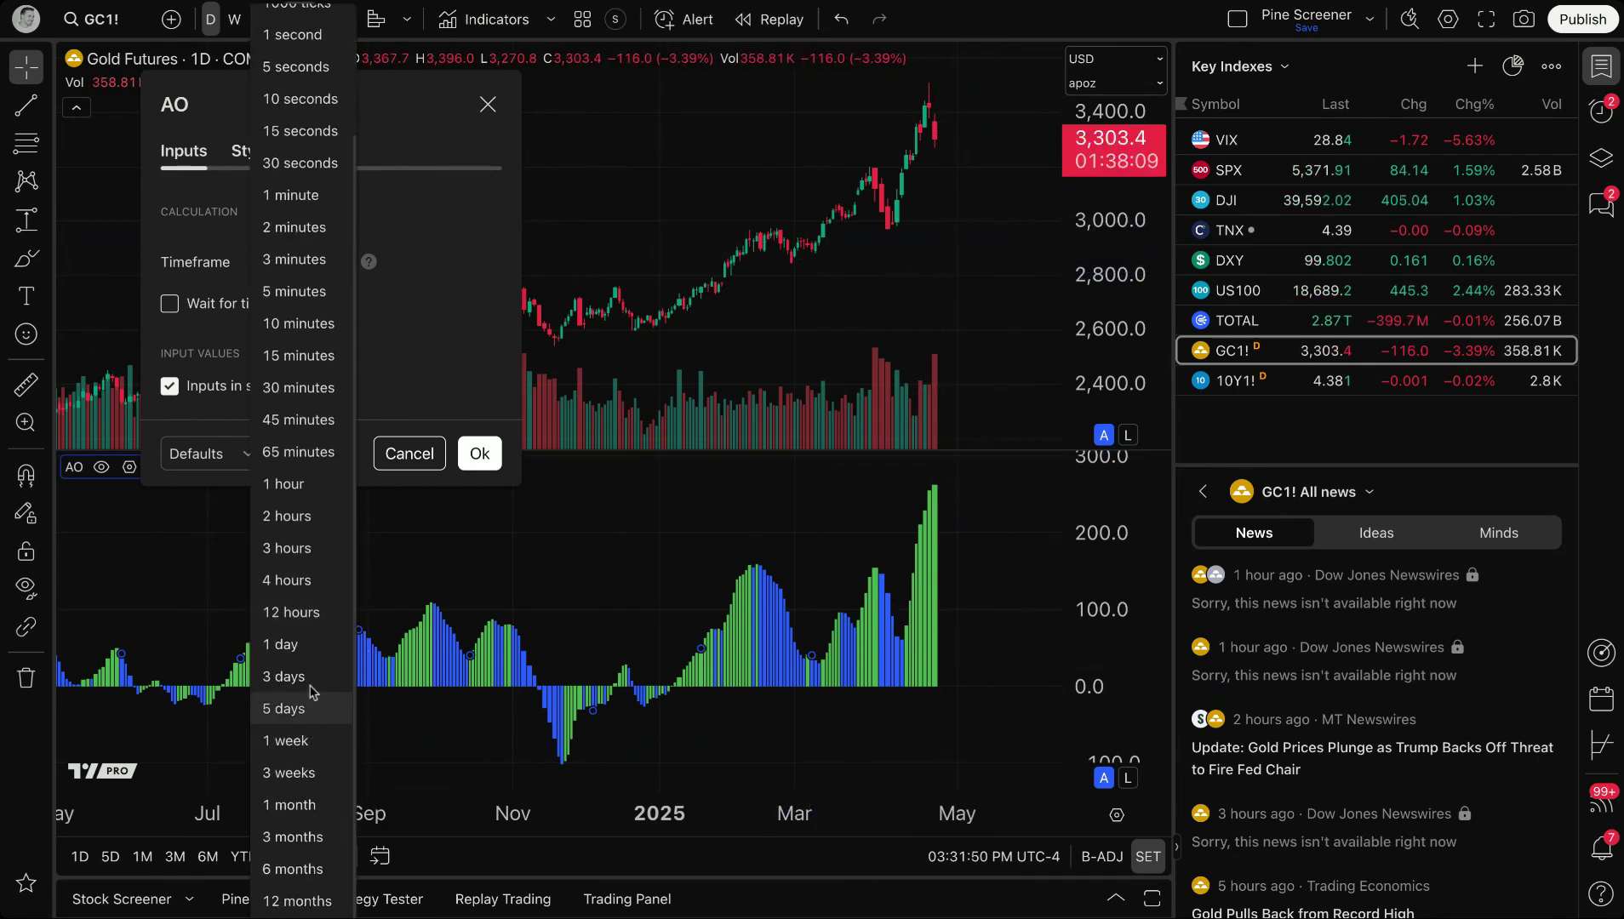
click(291, 743)
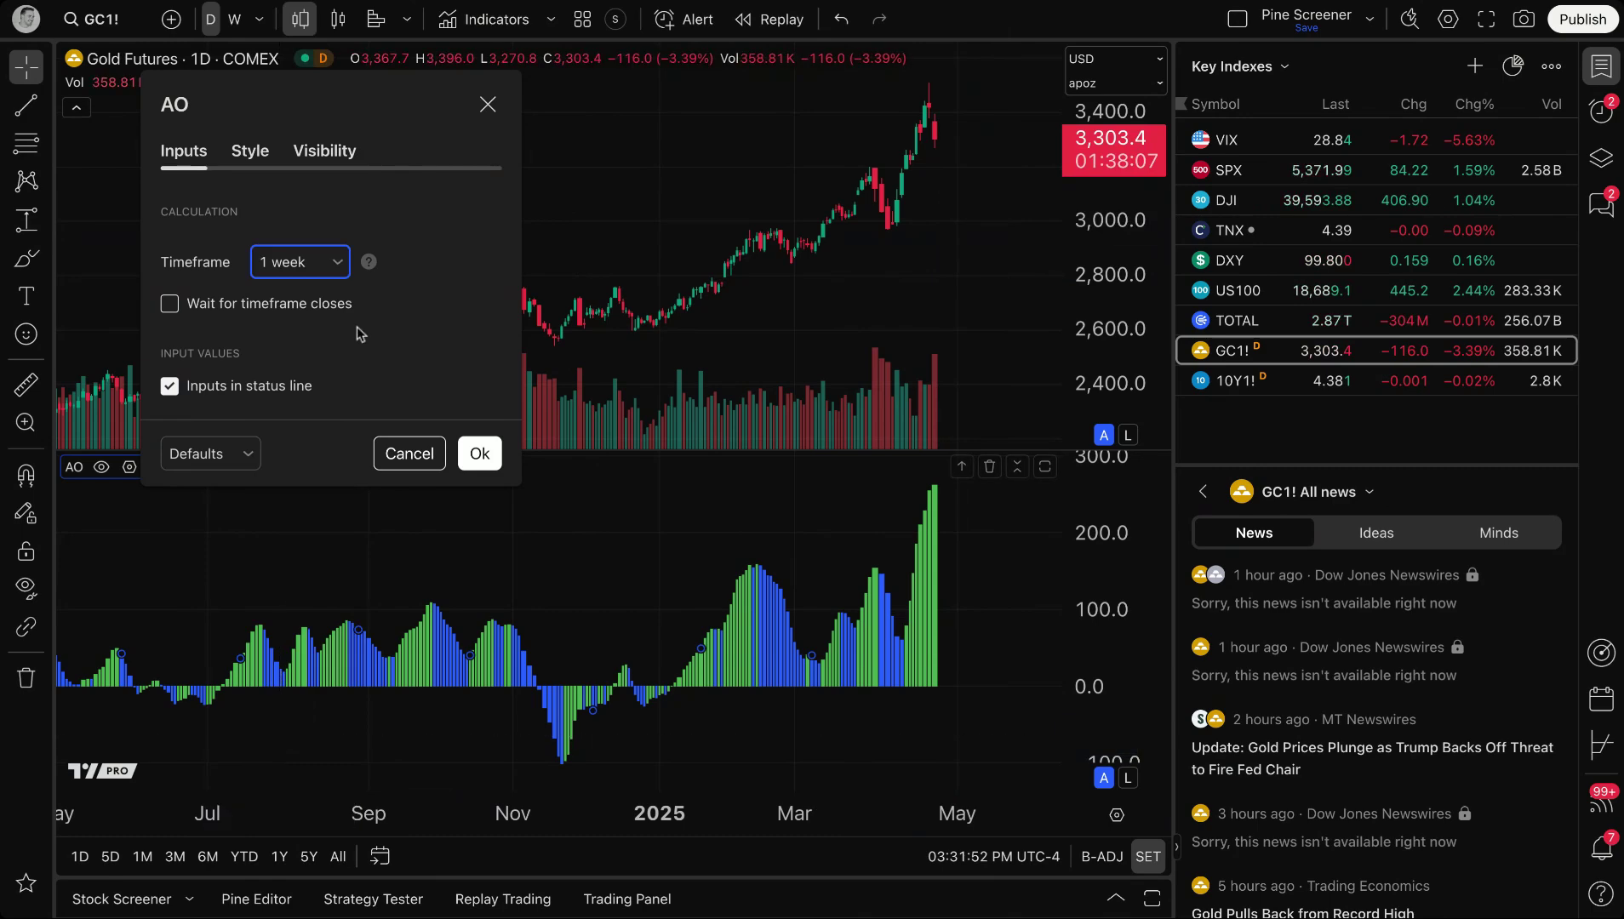
click(477, 453)
Compare the weekly oscillator with the daily gold price and review its timeframe options in the indicator settings
scroll(523, 553, down, 2)
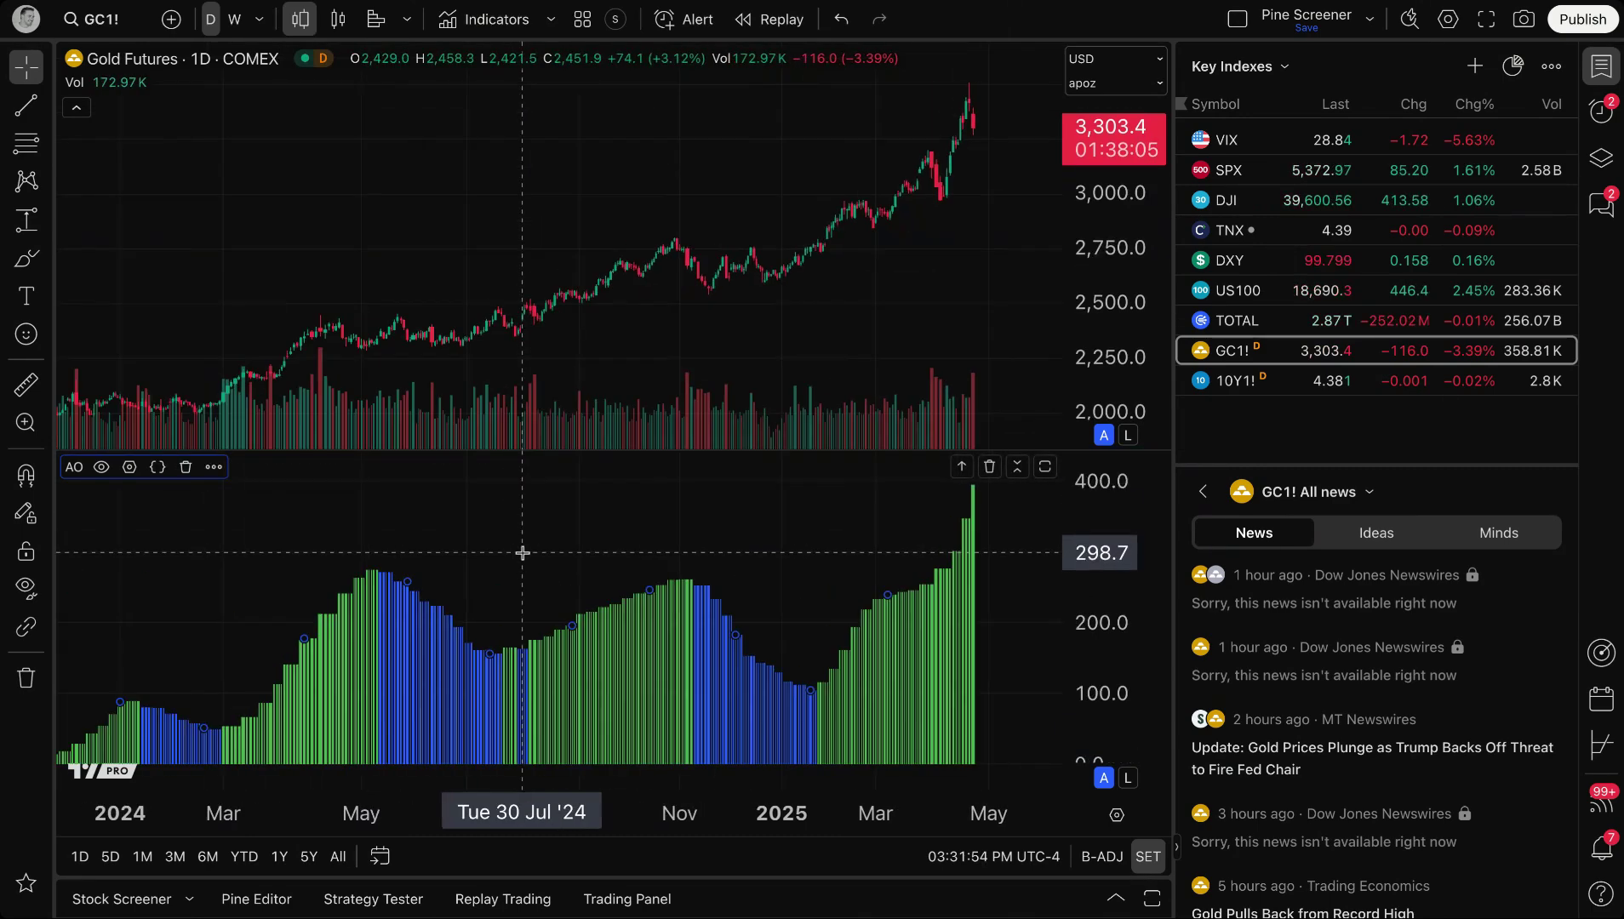
scroll(533, 548, down, 1)
scroll(616, 610, up, 2)
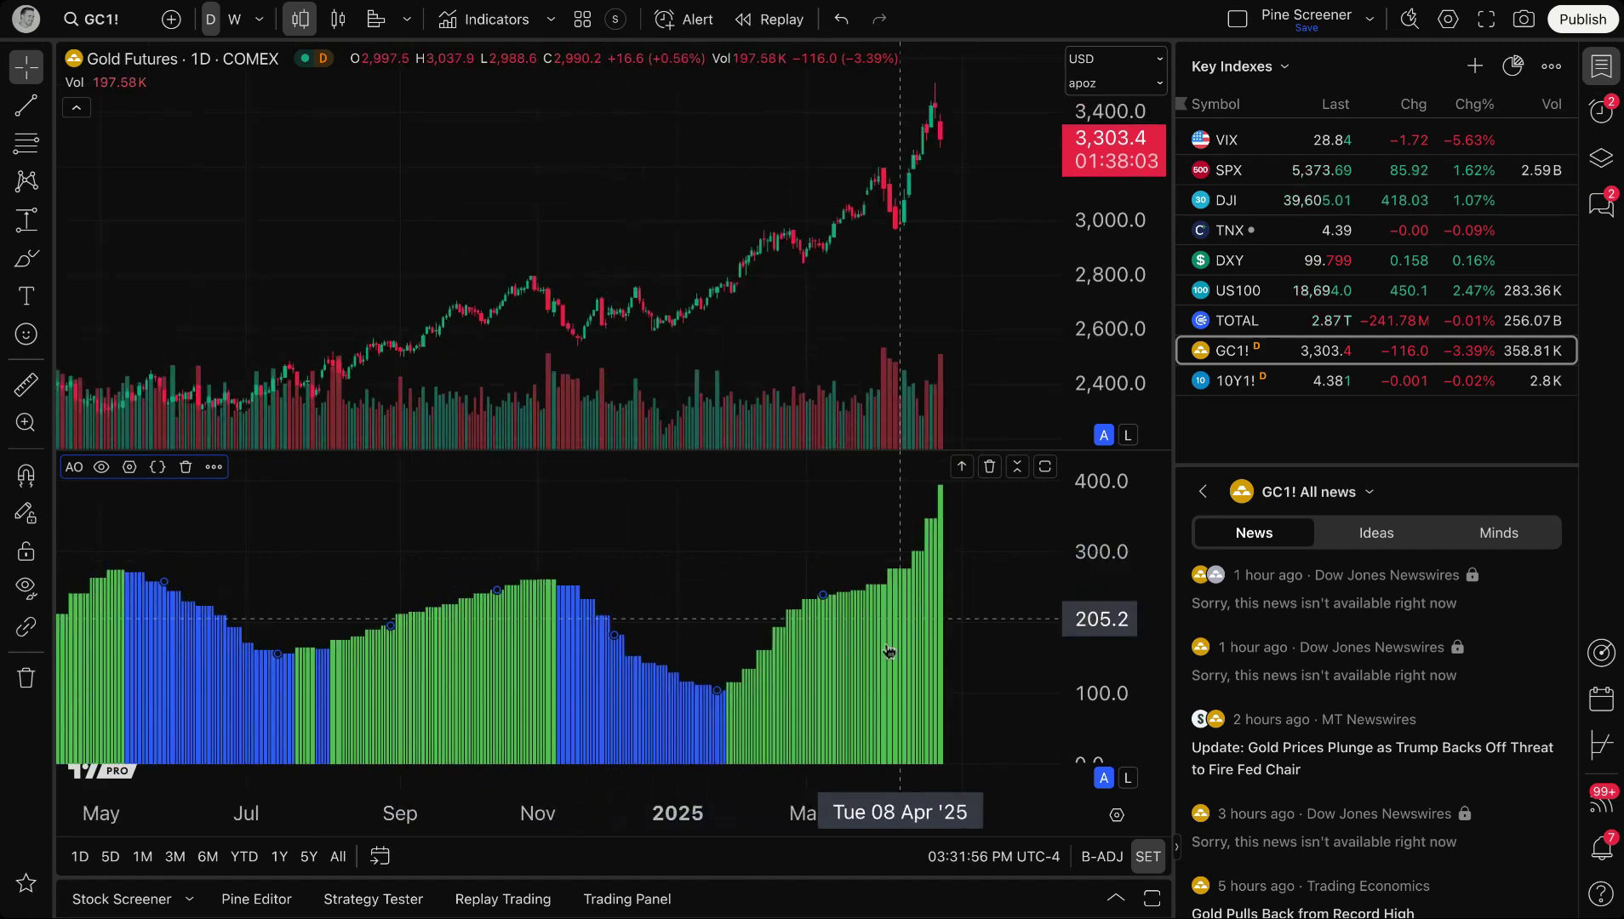
click(748, 362)
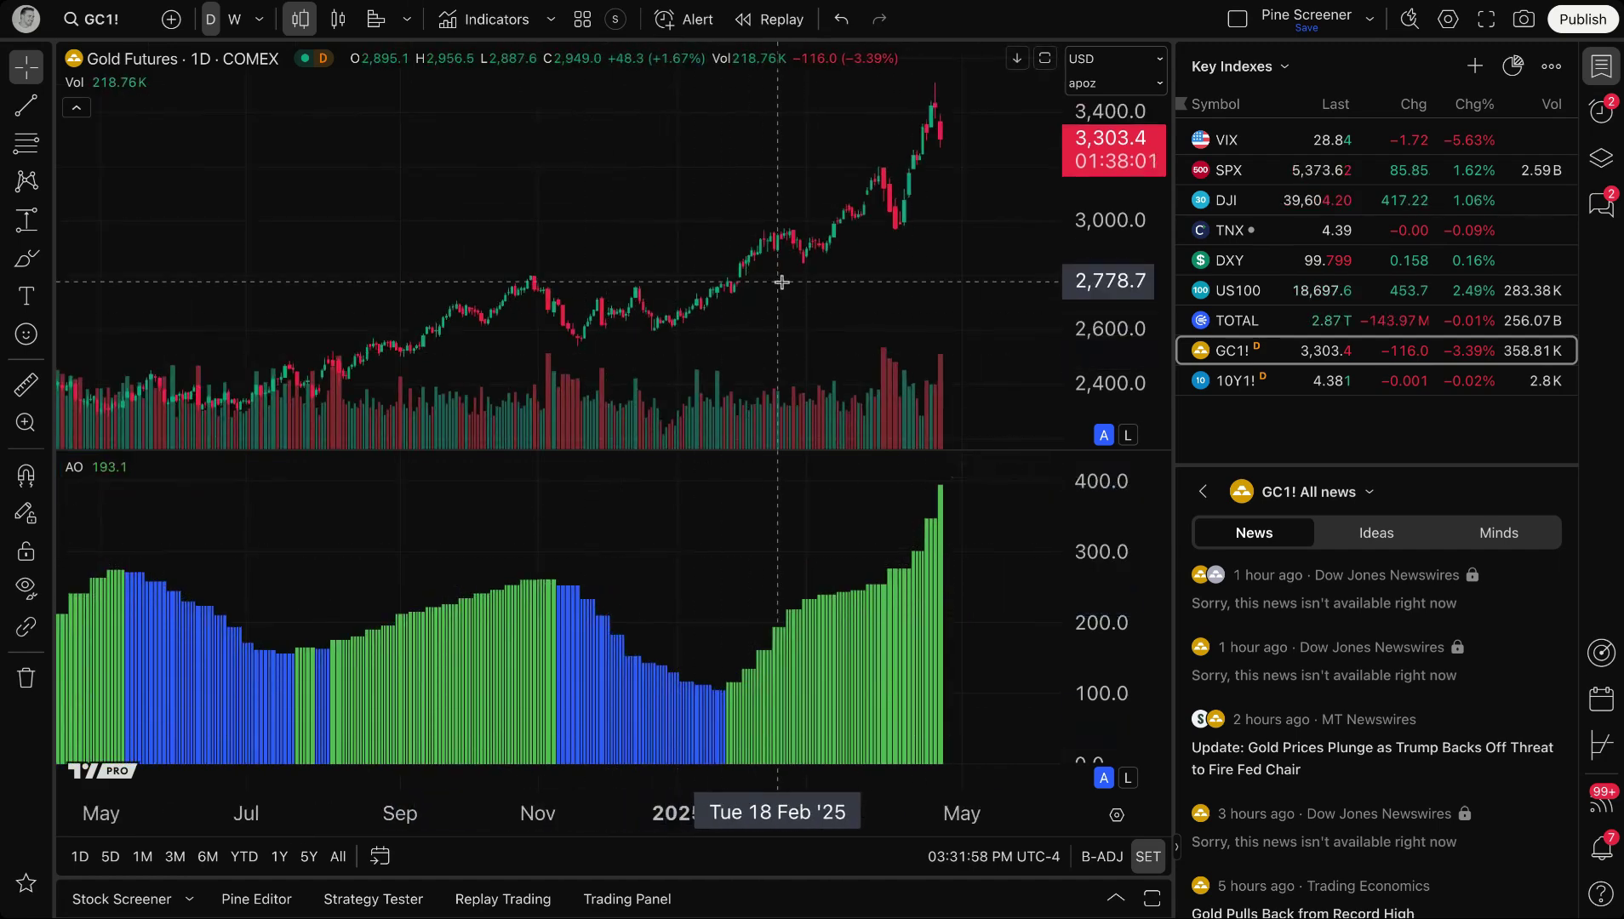
scroll(746, 384, up, 2)
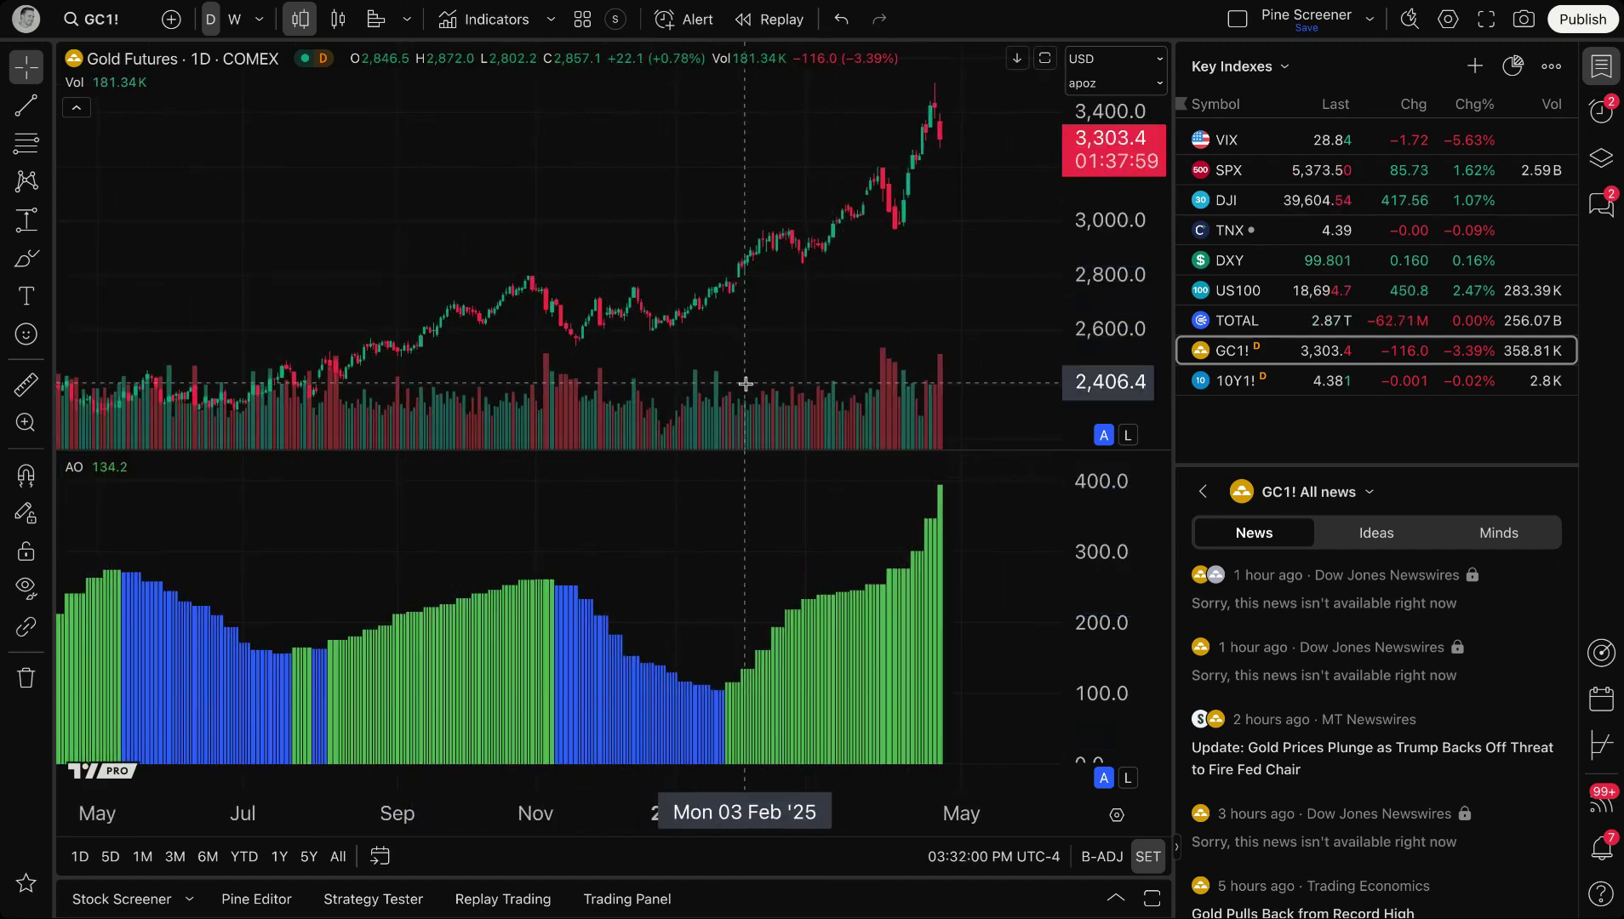
click(873, 685)
double_click(873, 685)
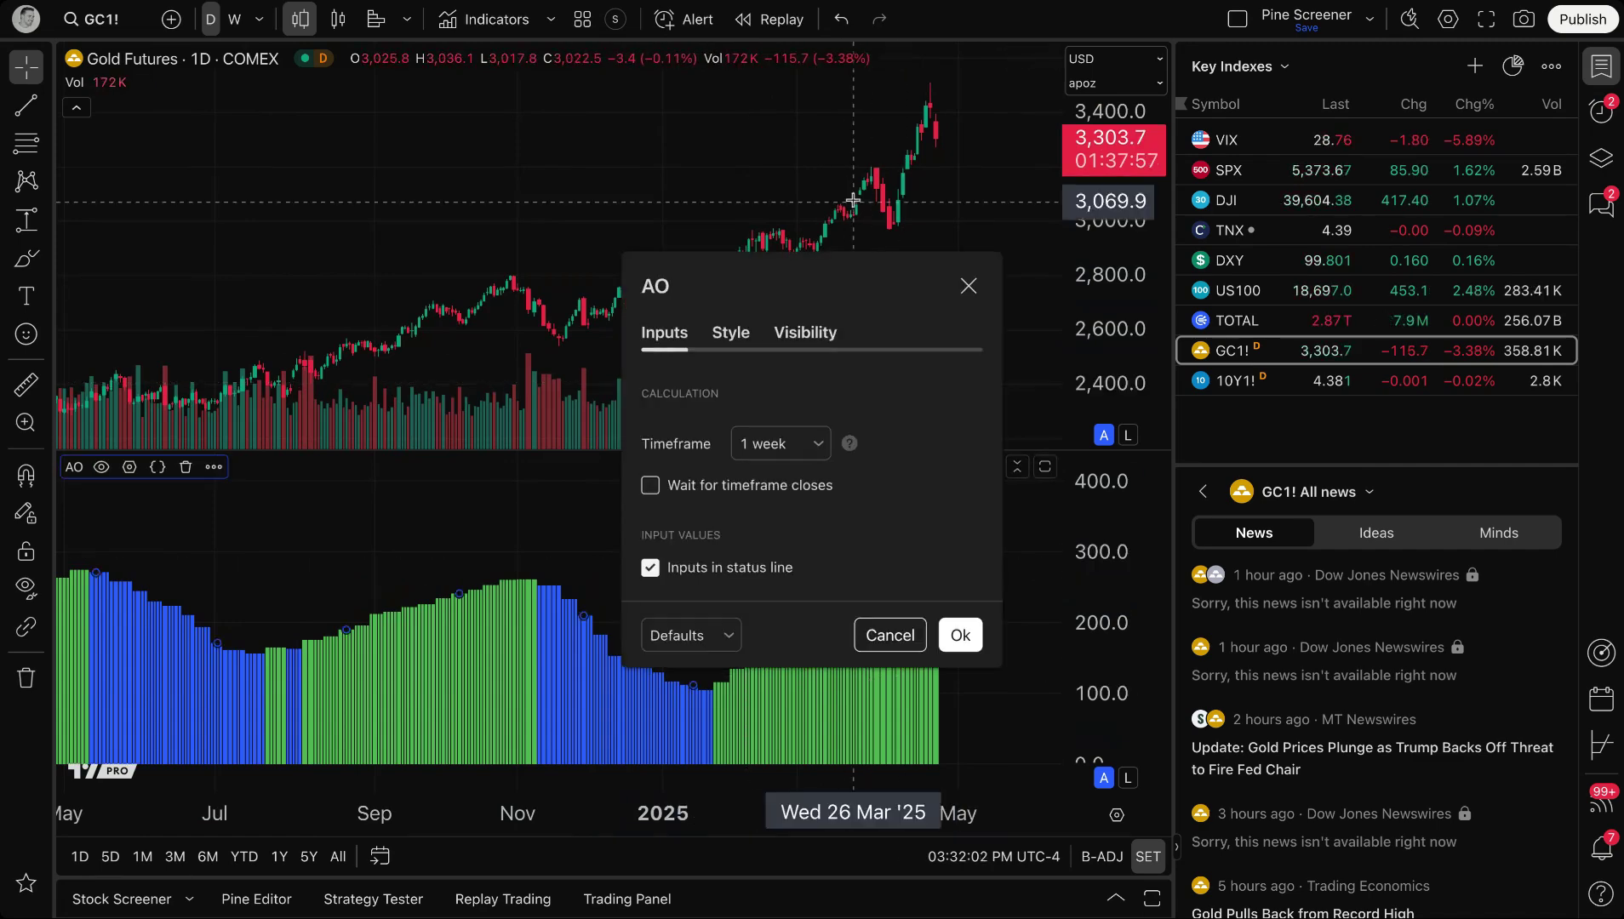
drag(861, 301, 354, 58)
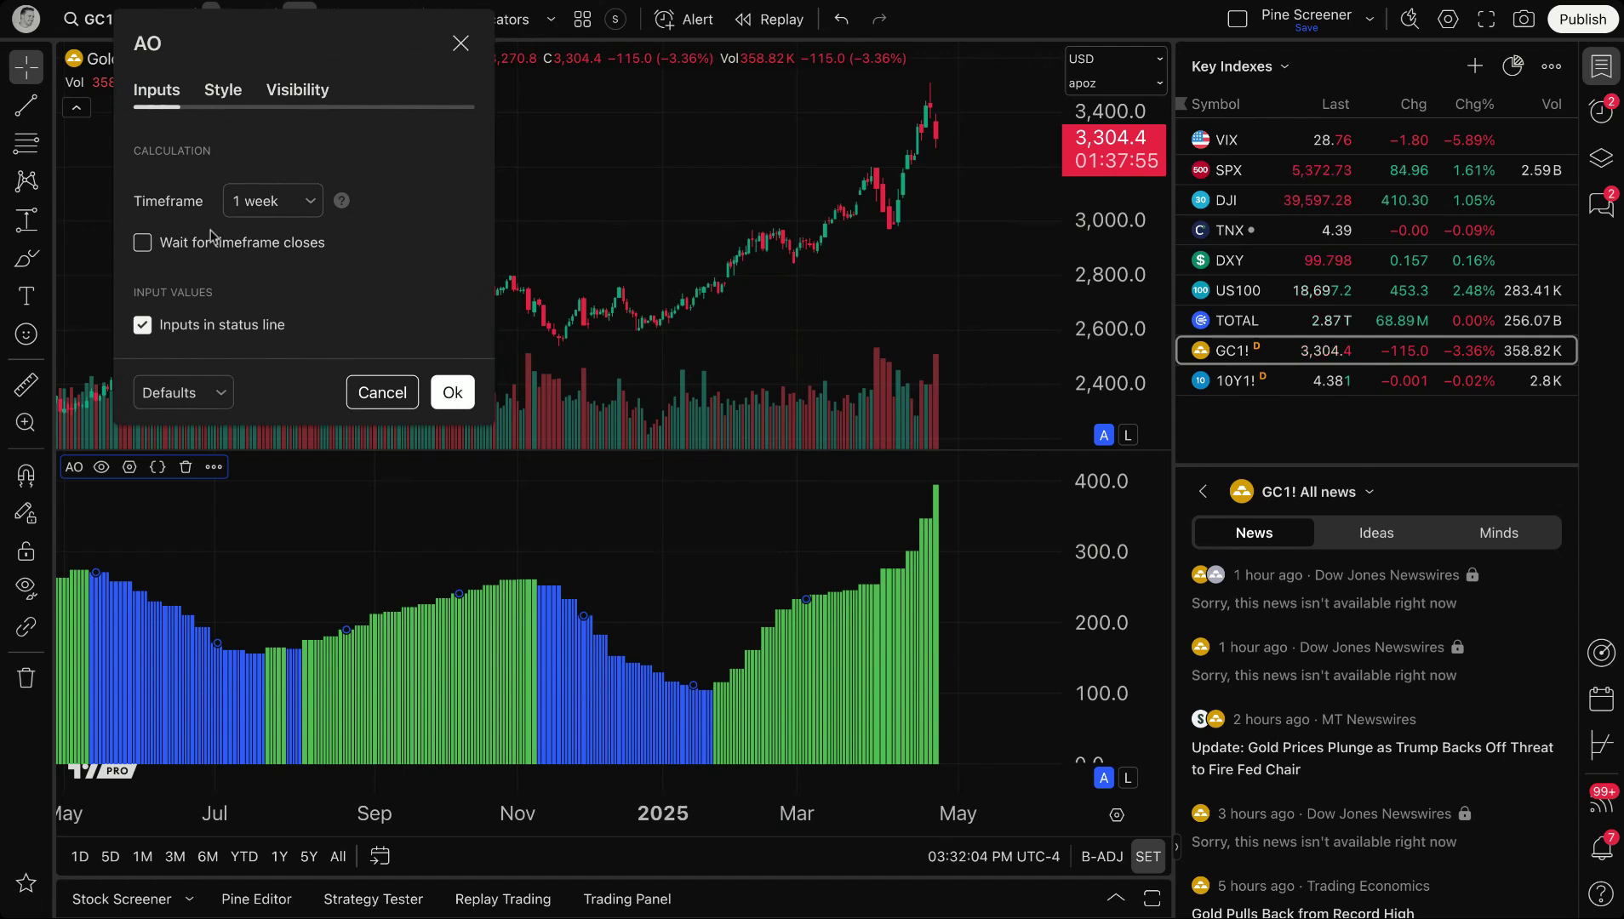
click(142, 244)
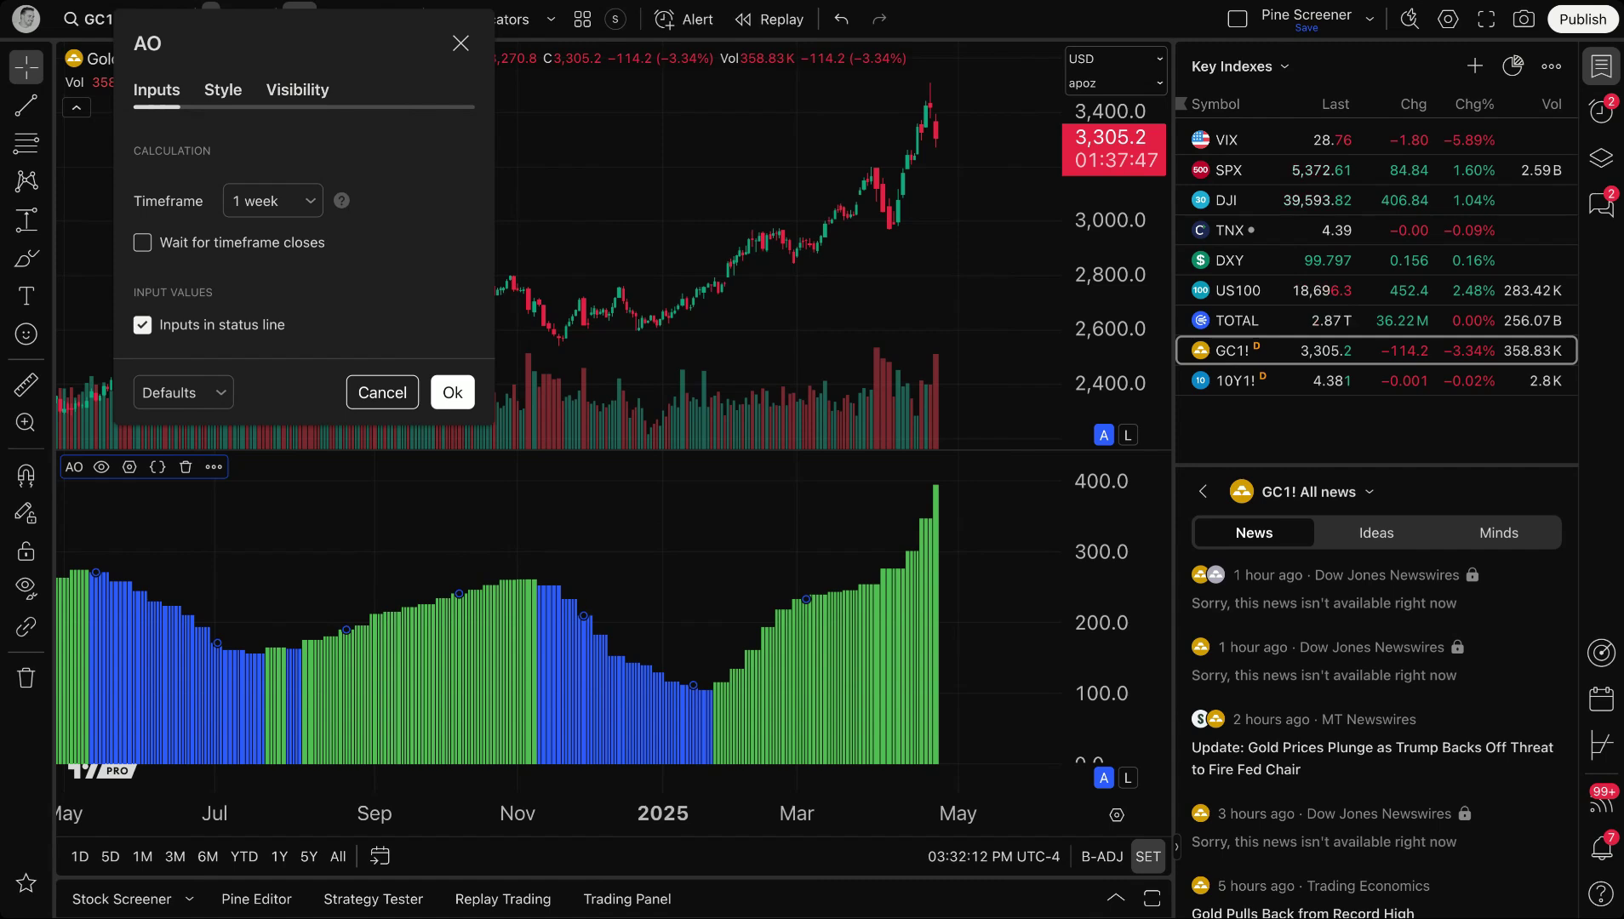
click(271, 204)
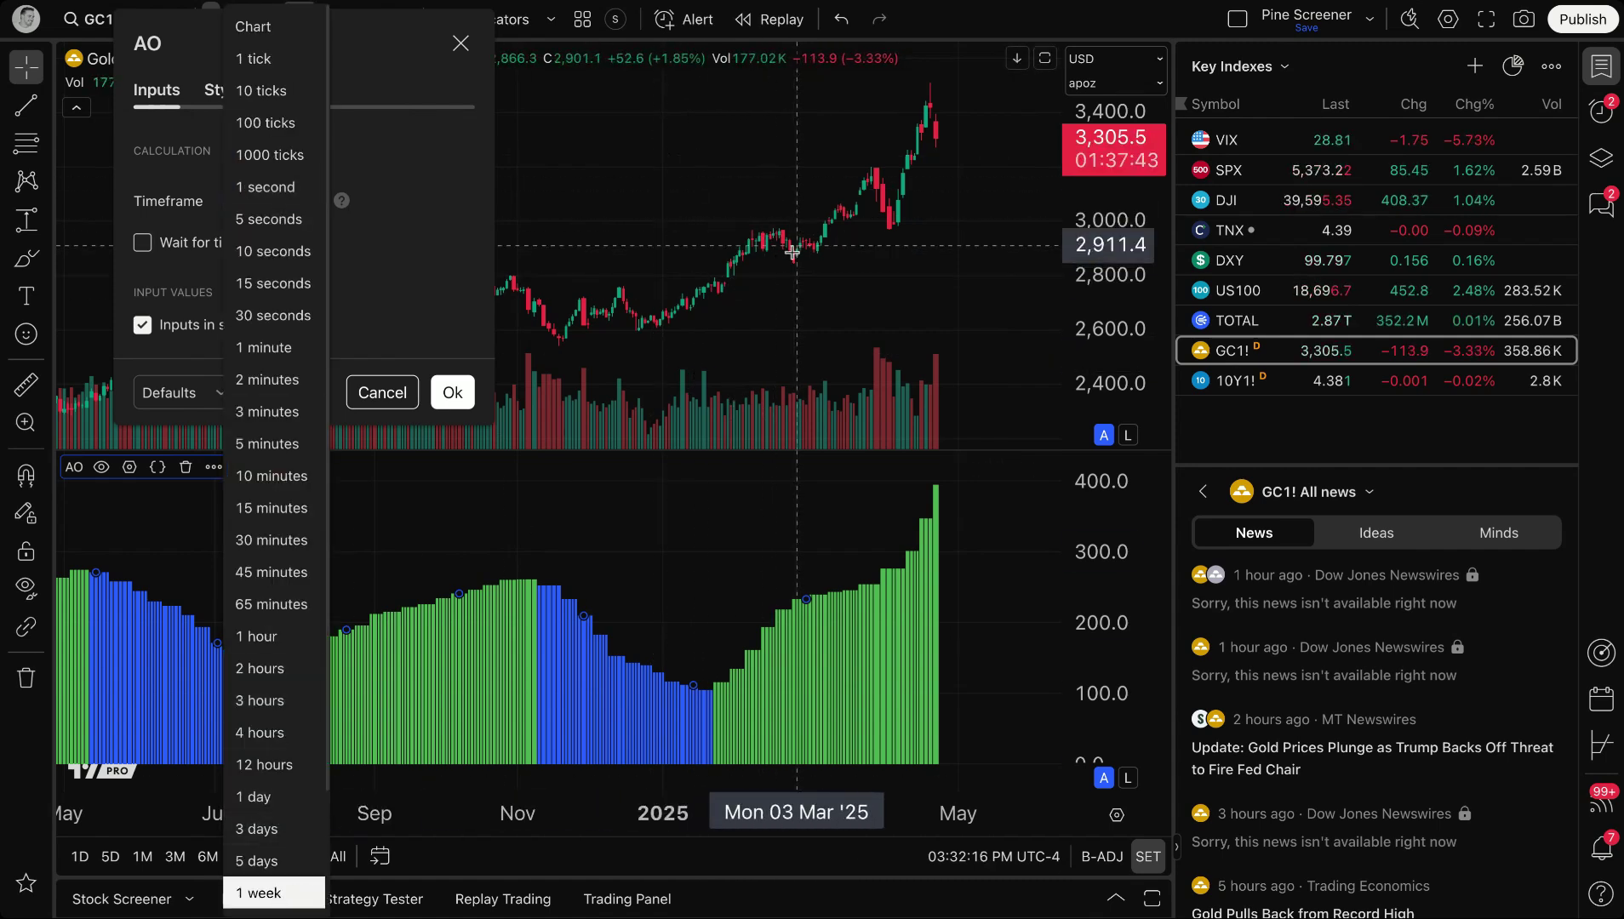
scroll(272, 766, down, 5)
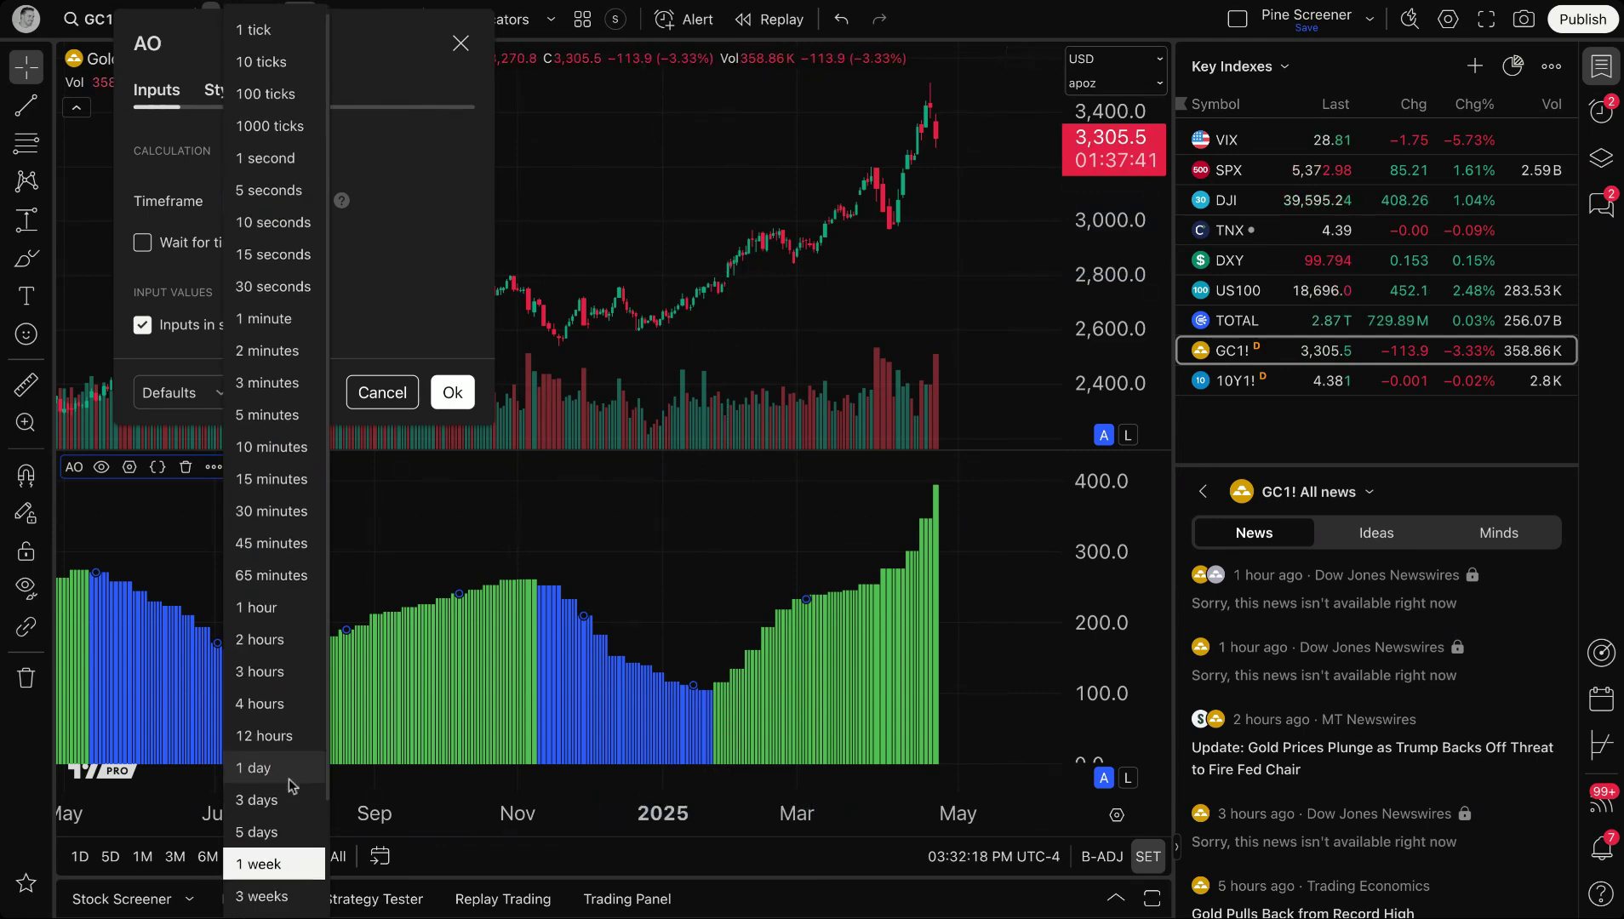
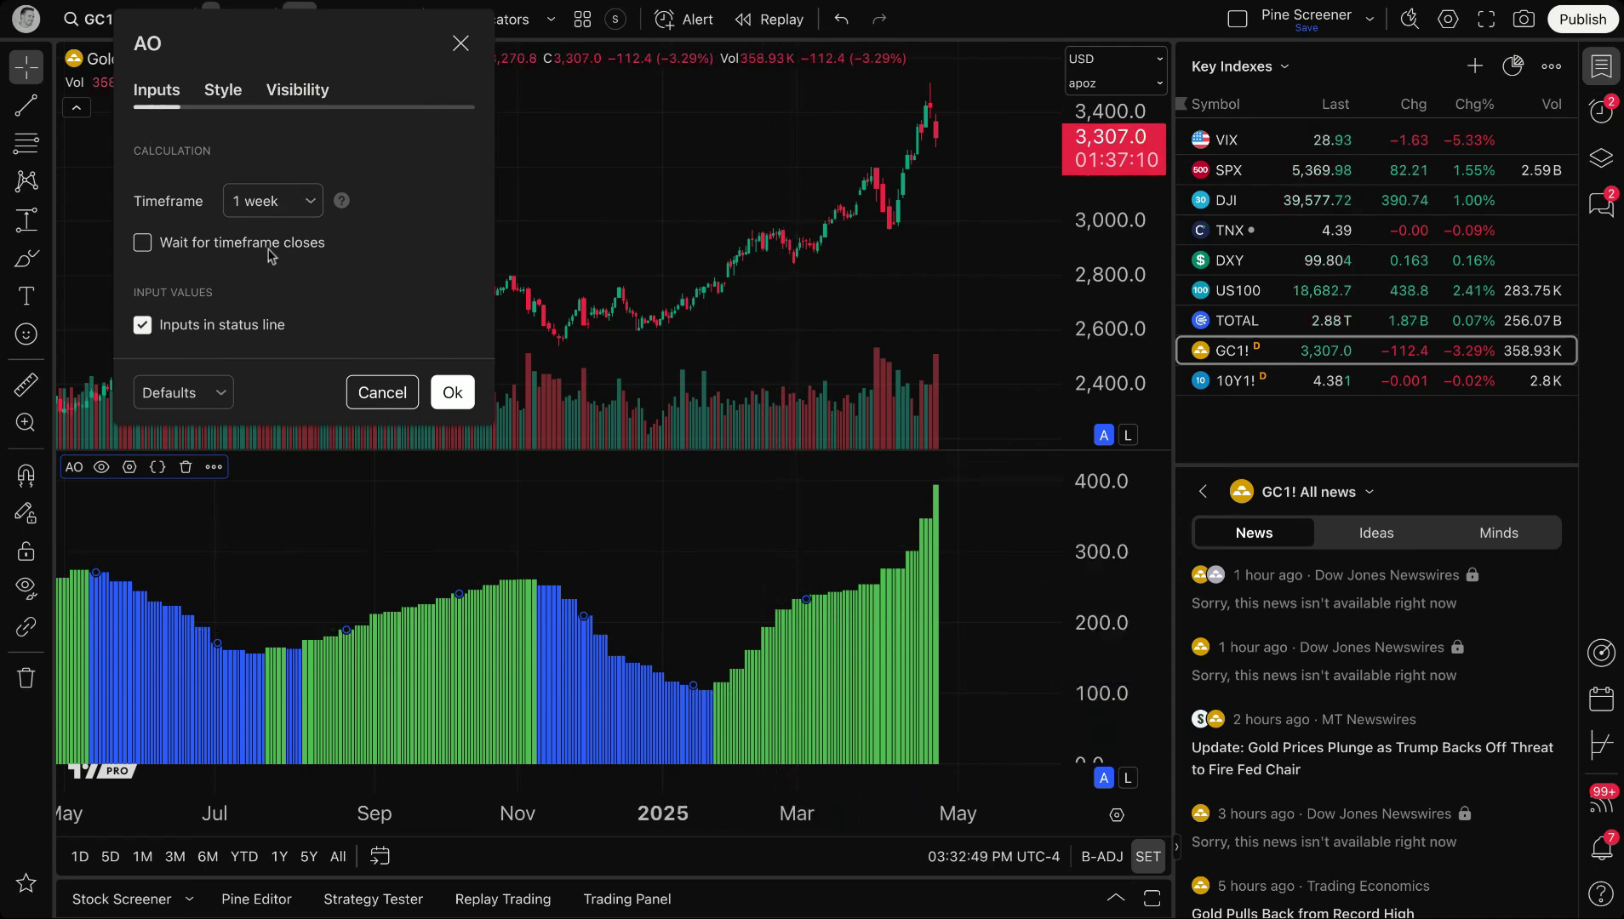
Try the Wait for timeframe closes option on the 1 week oscillator, turn it off again, and close the settings
click(232, 246)
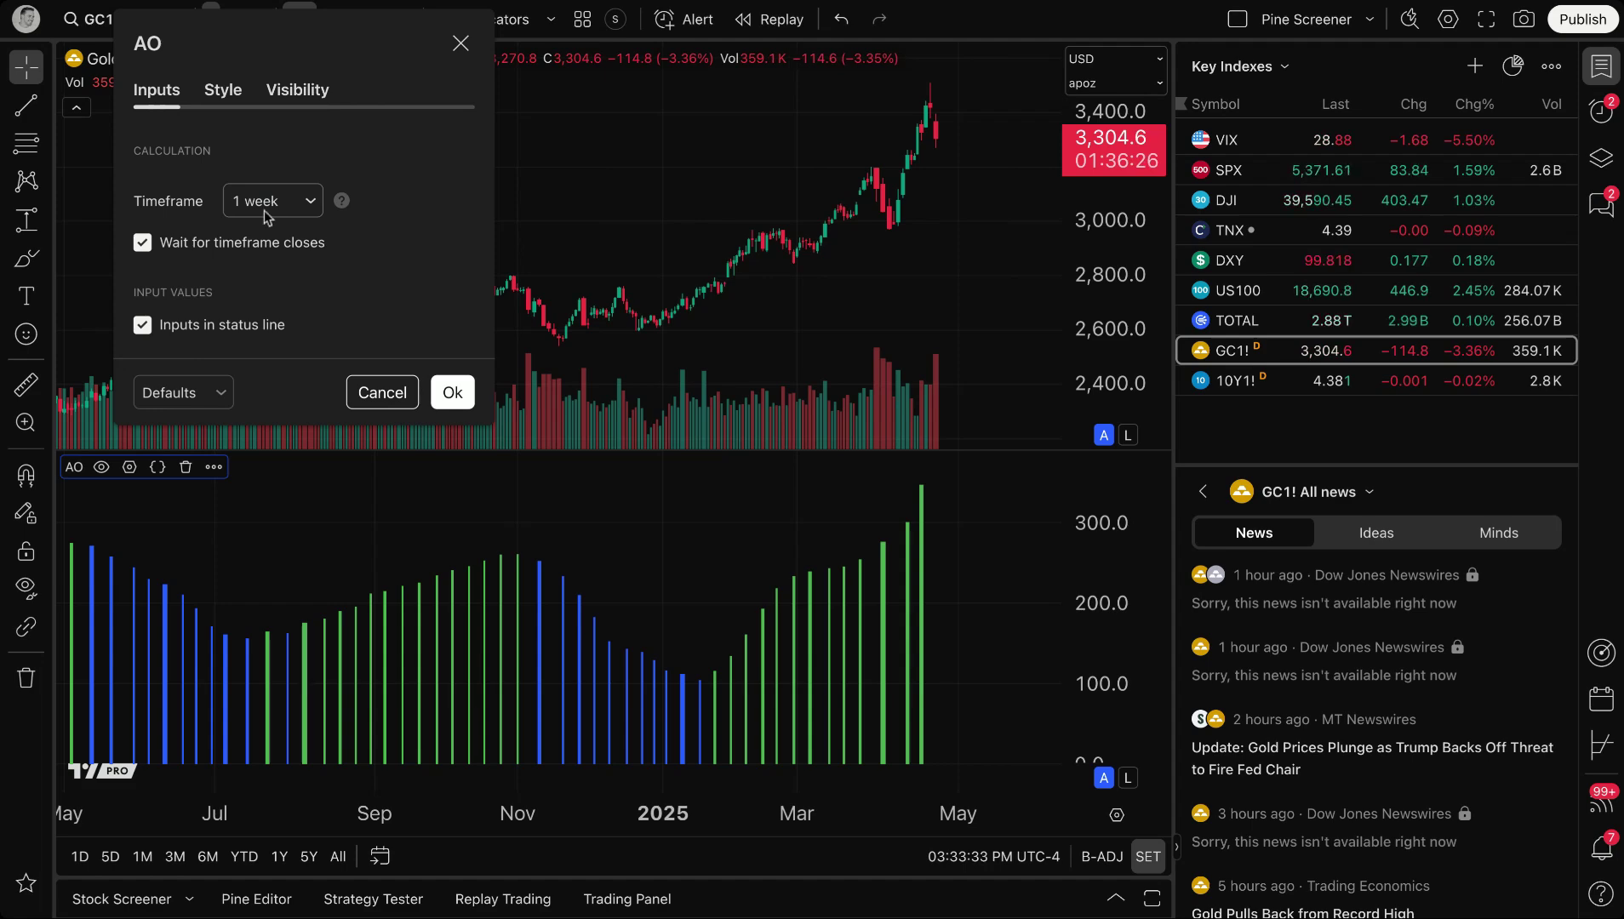
click(269, 245)
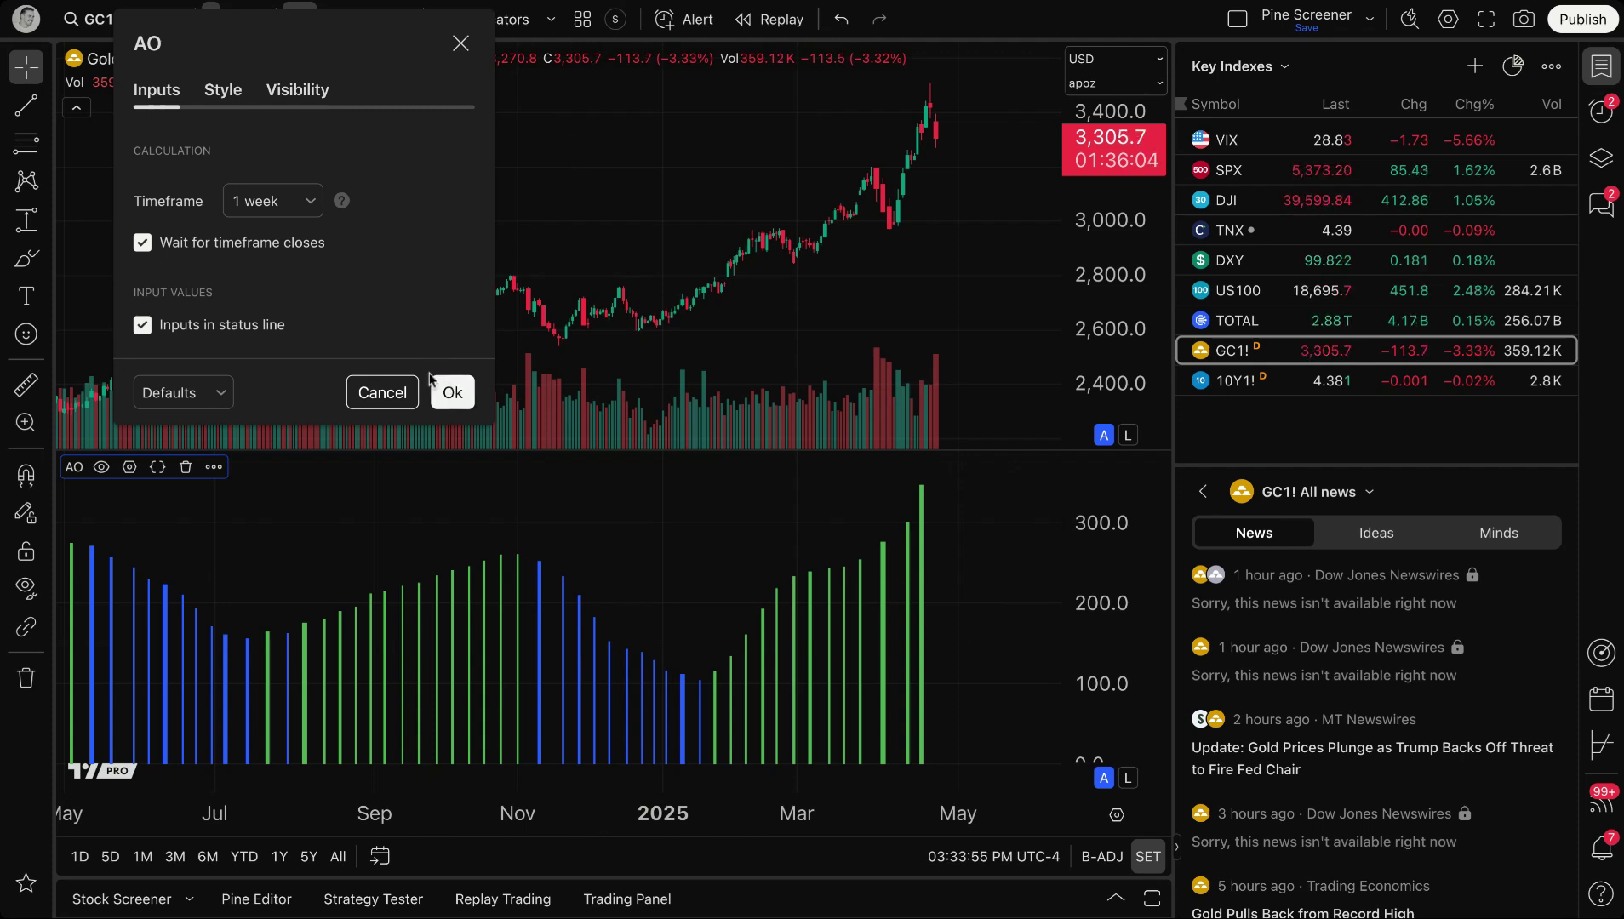
click(211, 242)
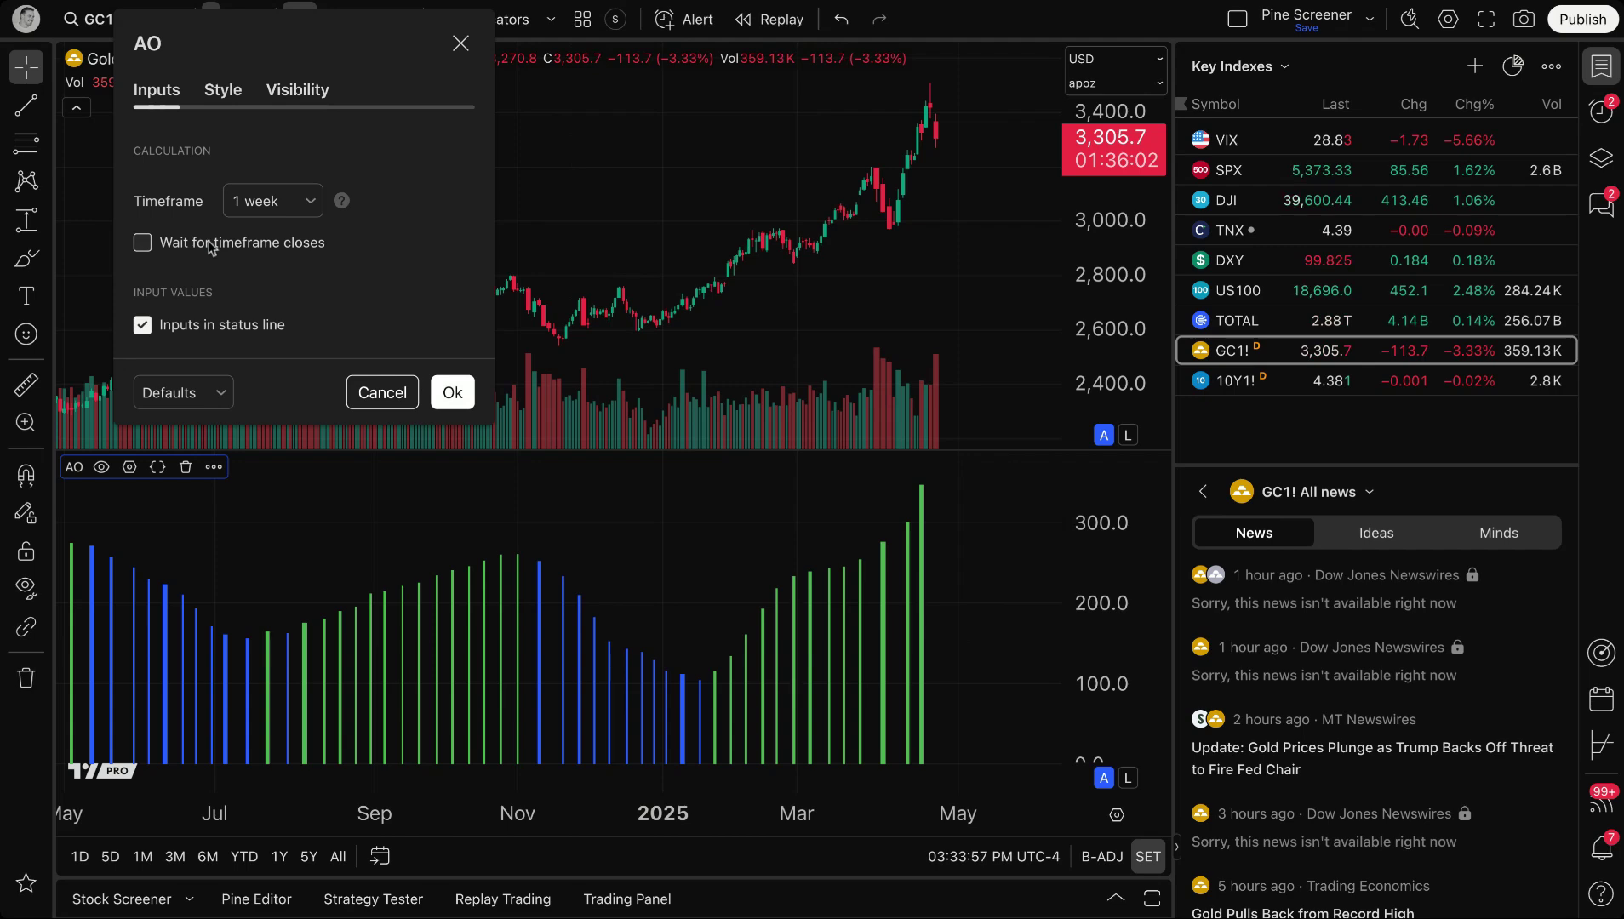
click(222, 90)
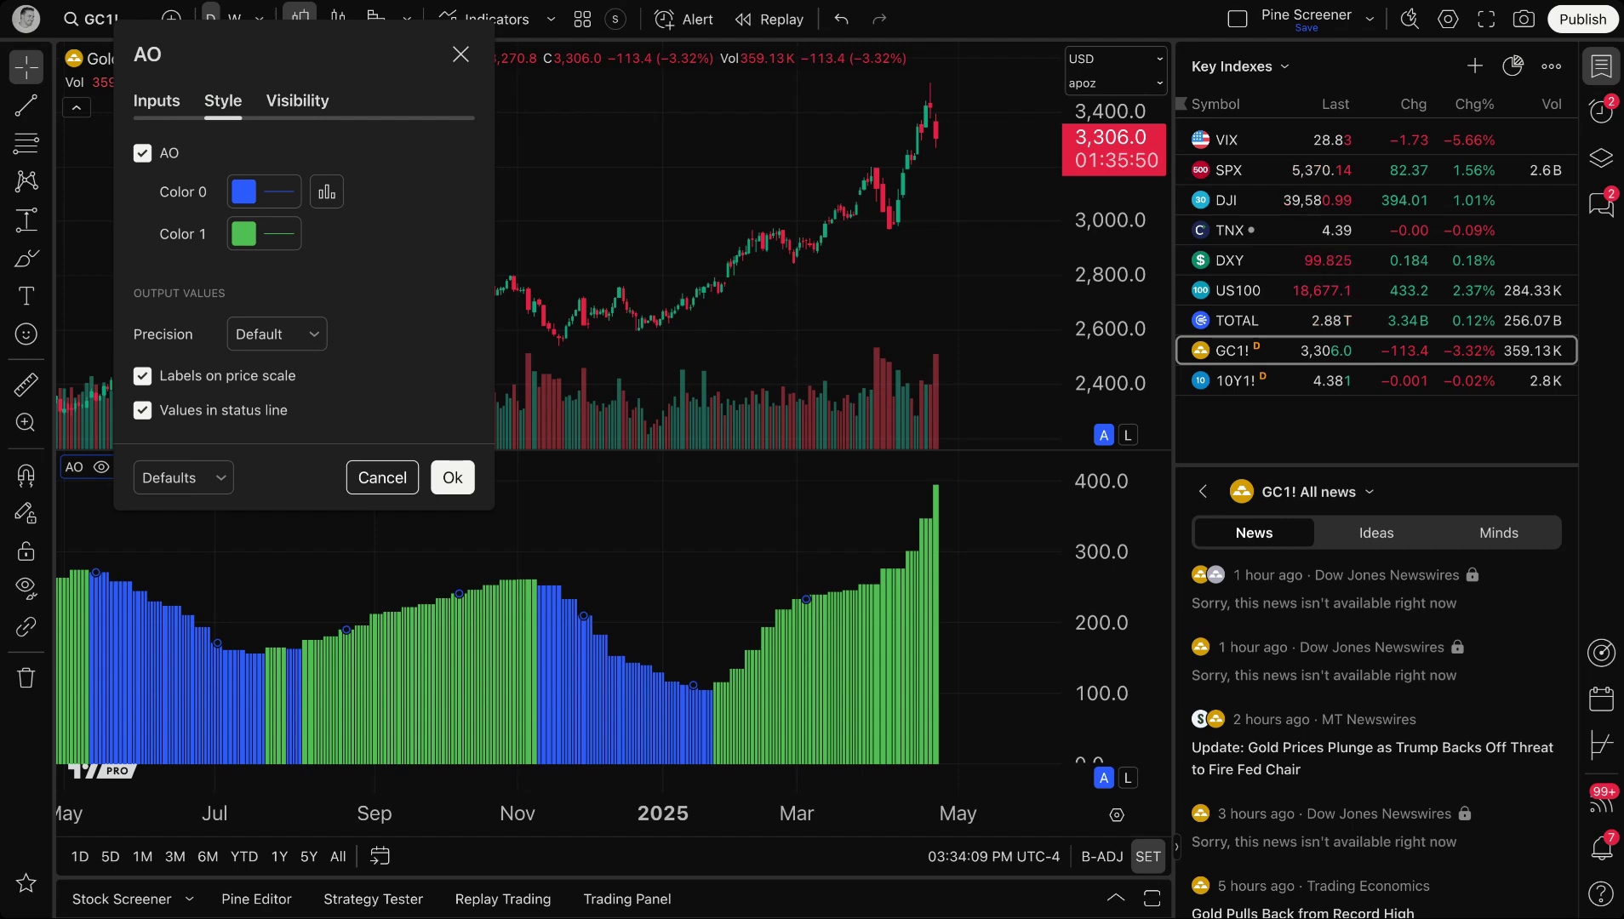
click(452, 478)
Circle the oscillator's most recent green columns with the Brush tool
scroll(478, 517, down, 3)
click(26, 257)
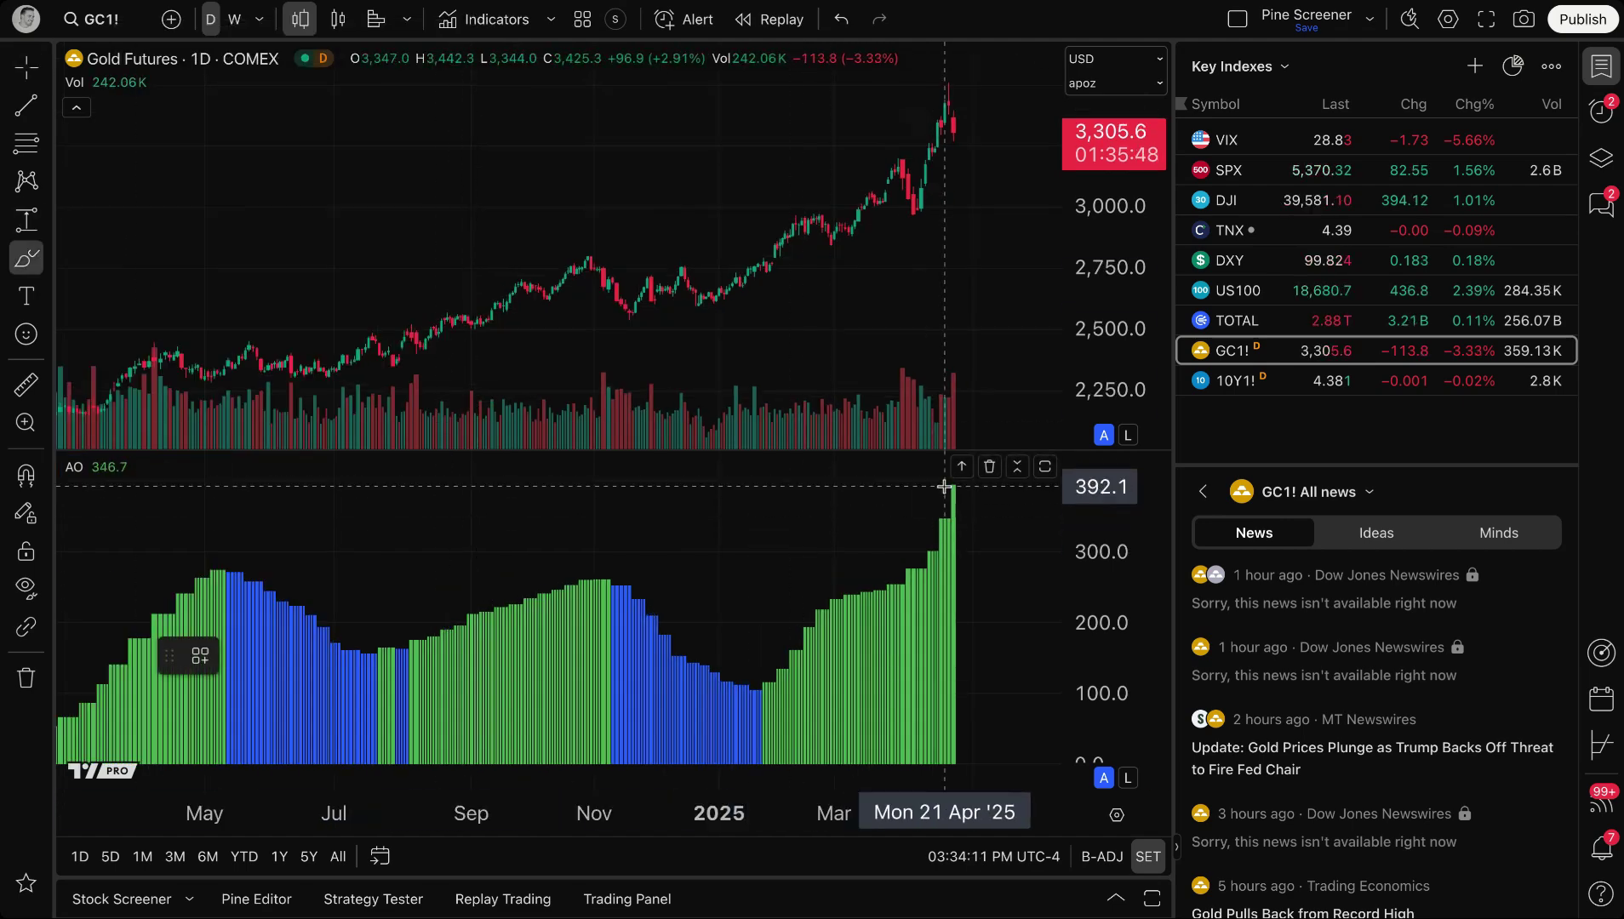
mouse_move(944, 487)
mouse_down()
mouse_move(921, 538)
mouse_move(935, 491)
mouse_up()
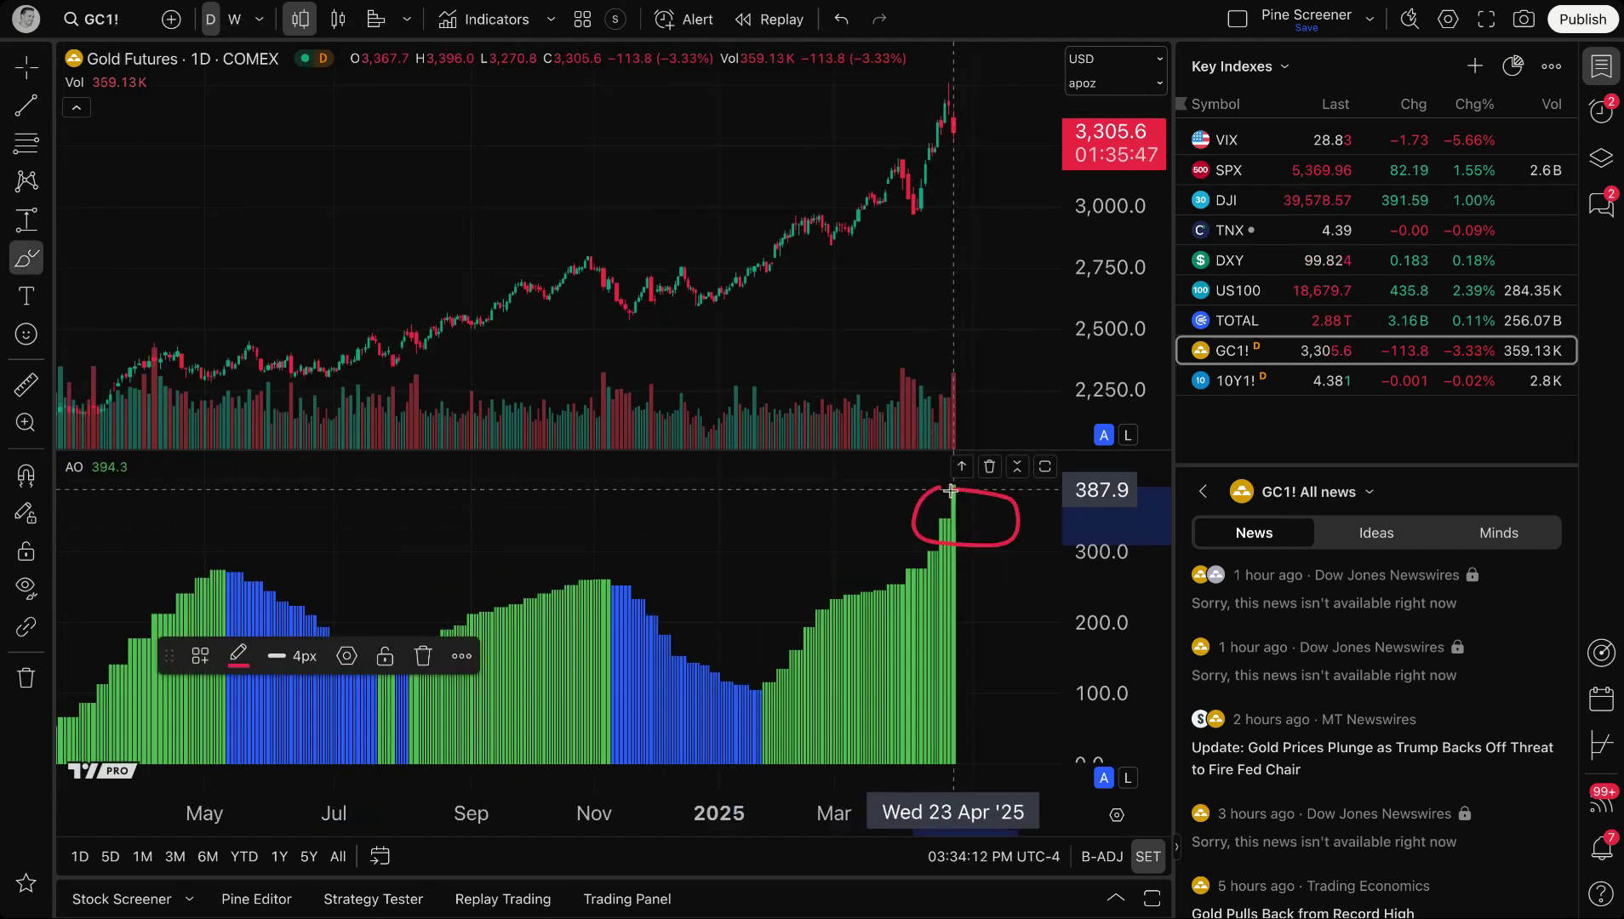
Draw a trend line down along the oscillator's falling blue columns from 7 Nov '24 to 7 Feb '25
click(26, 106)
click(608, 566)
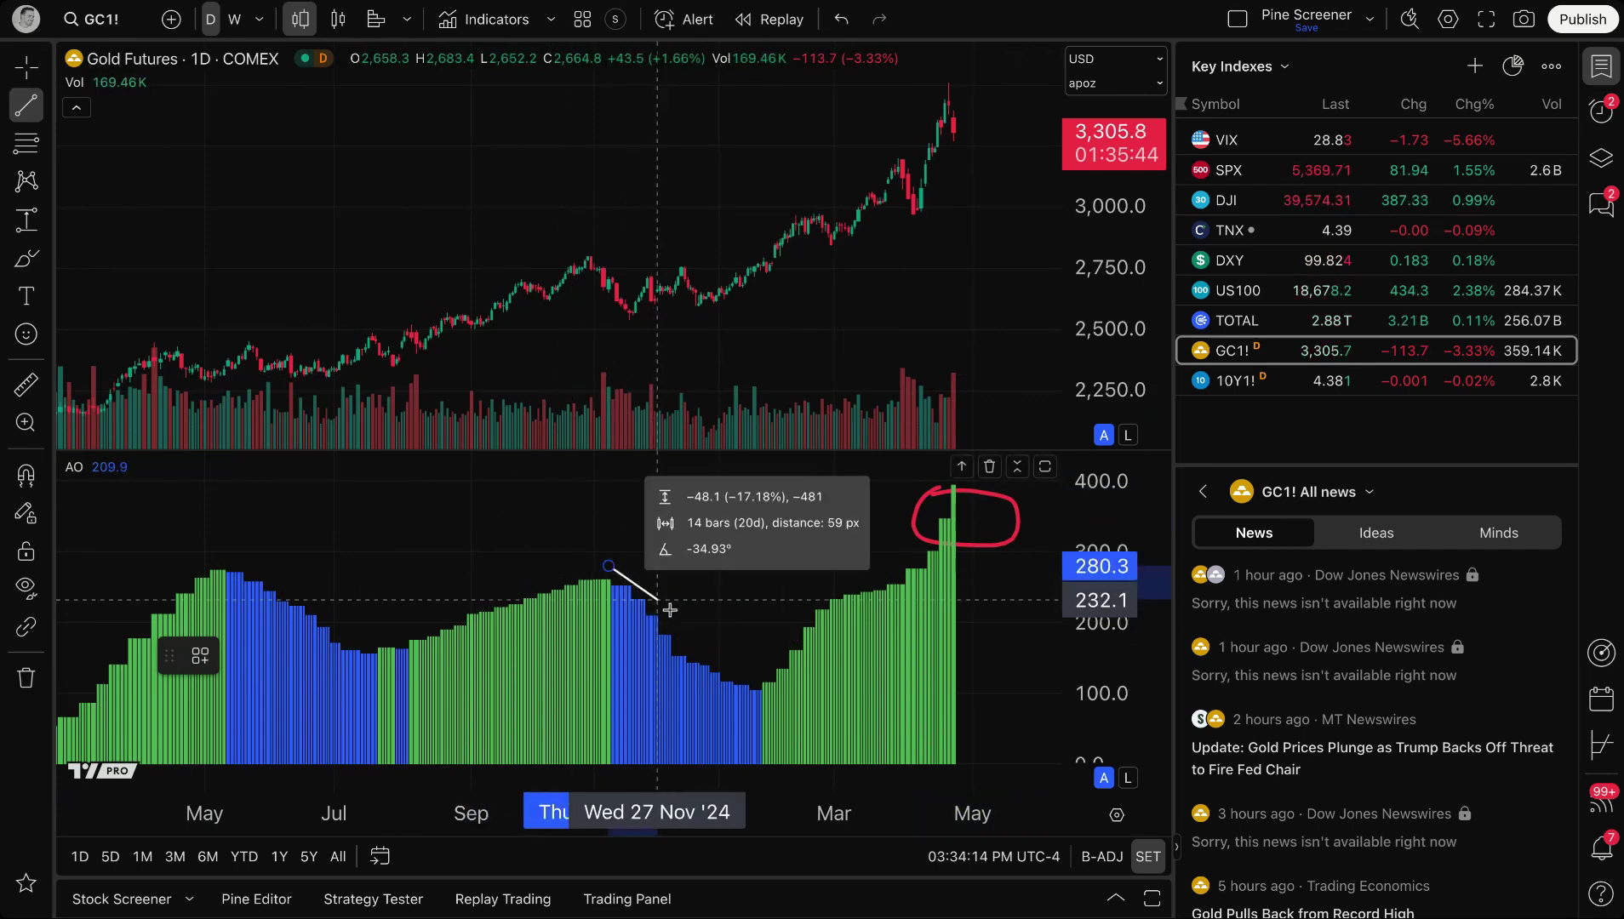
click(790, 723)
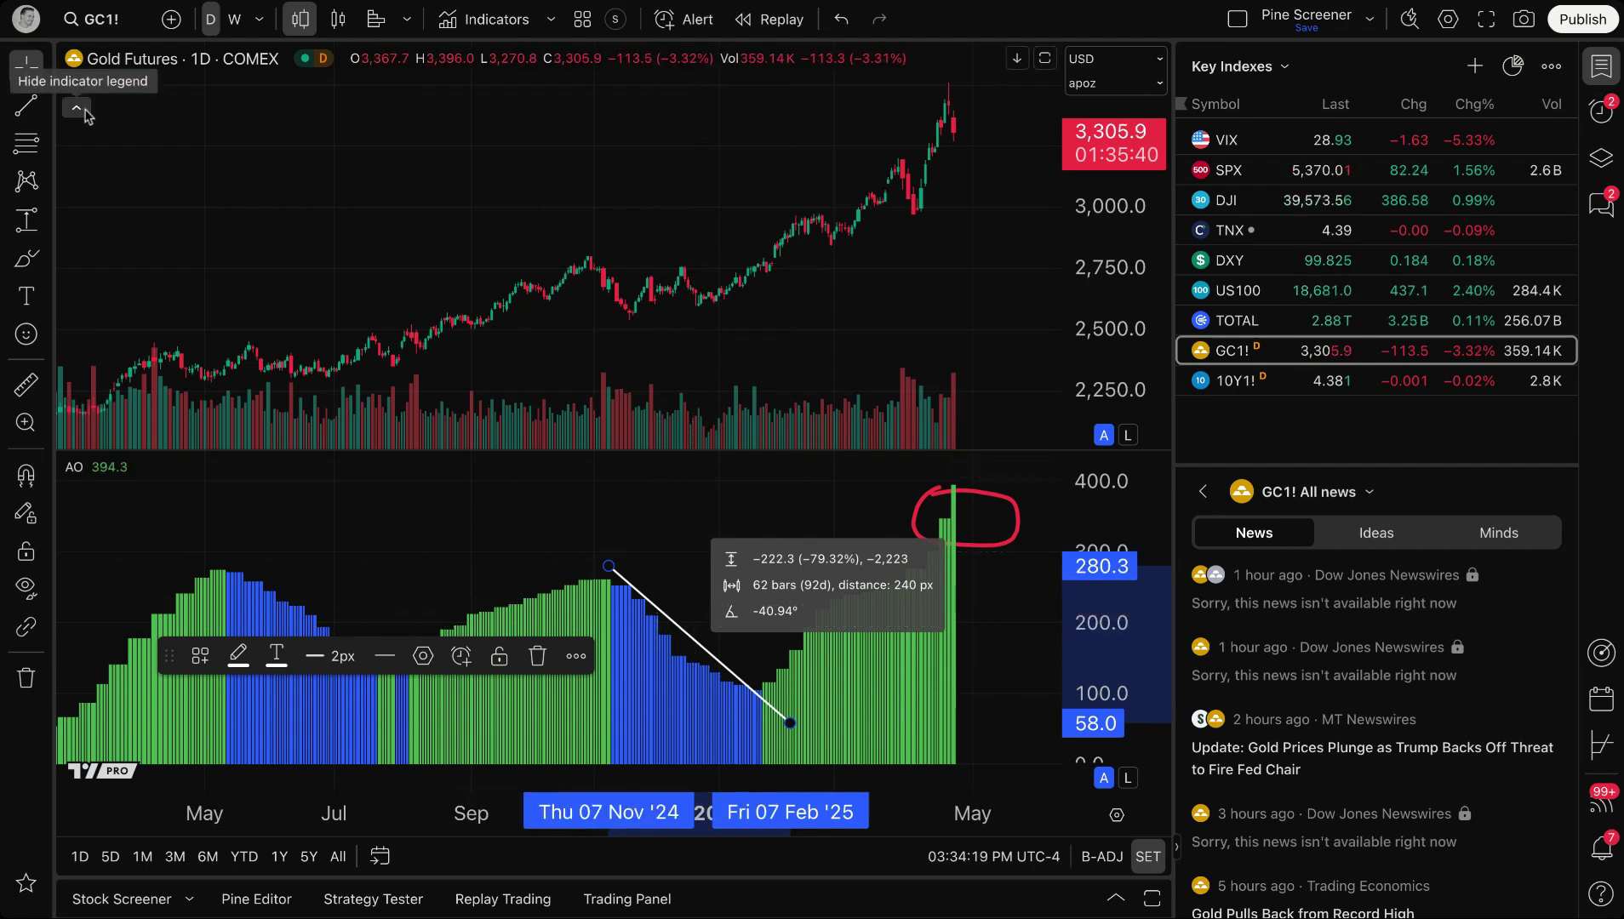
click(550, 565)
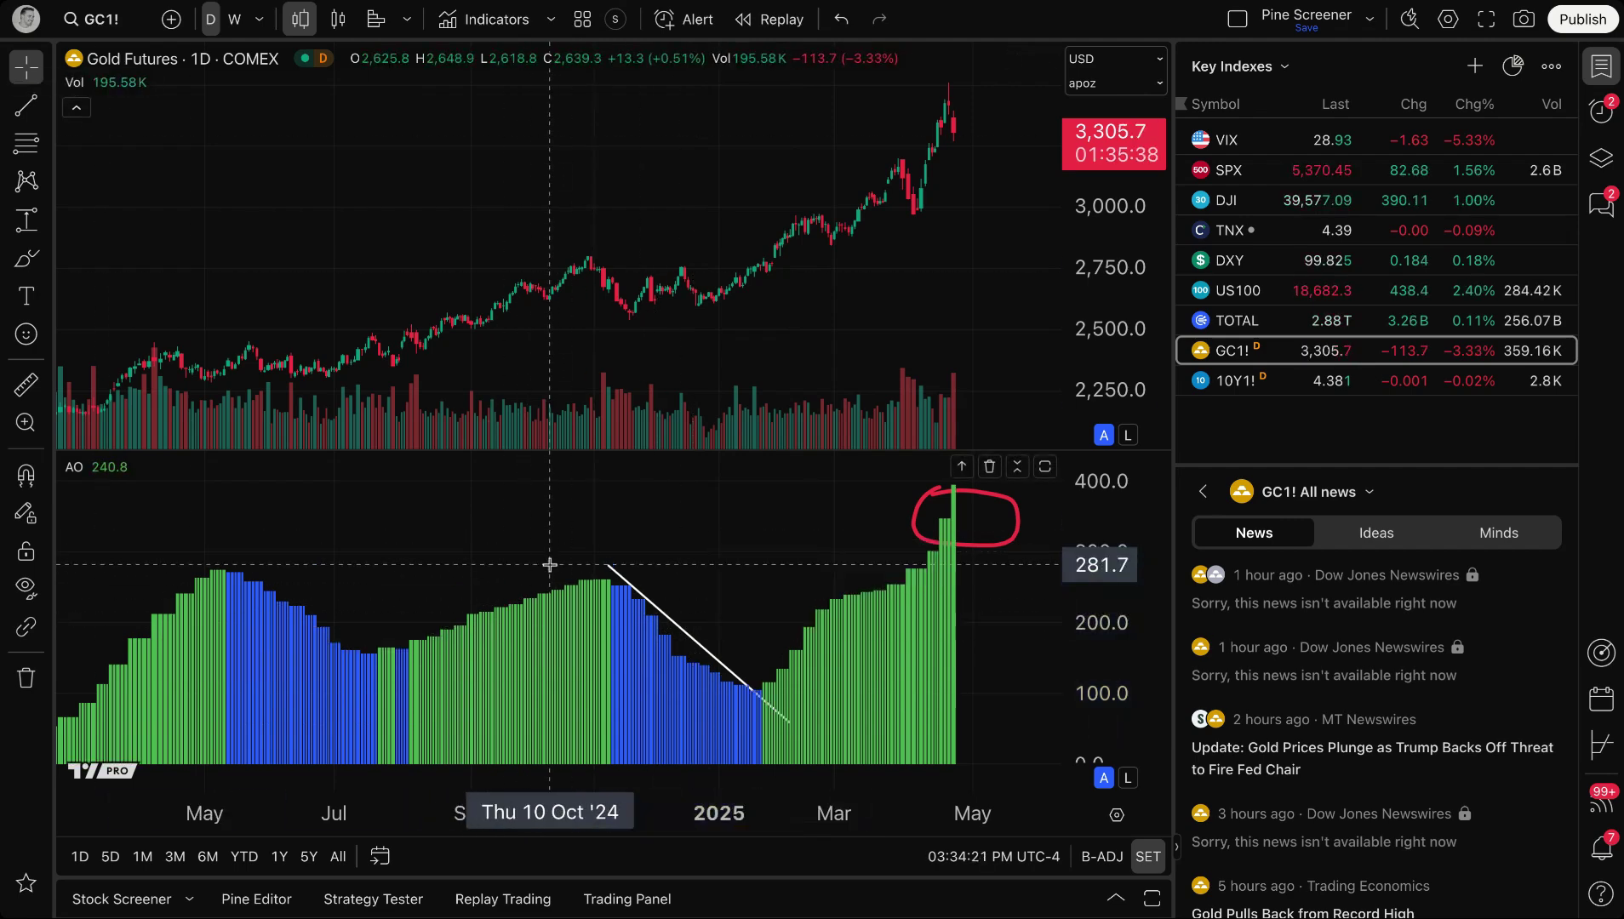
Delete the trend line and the brush circle from the oscillator pane
click(632, 592)
key(Delete)
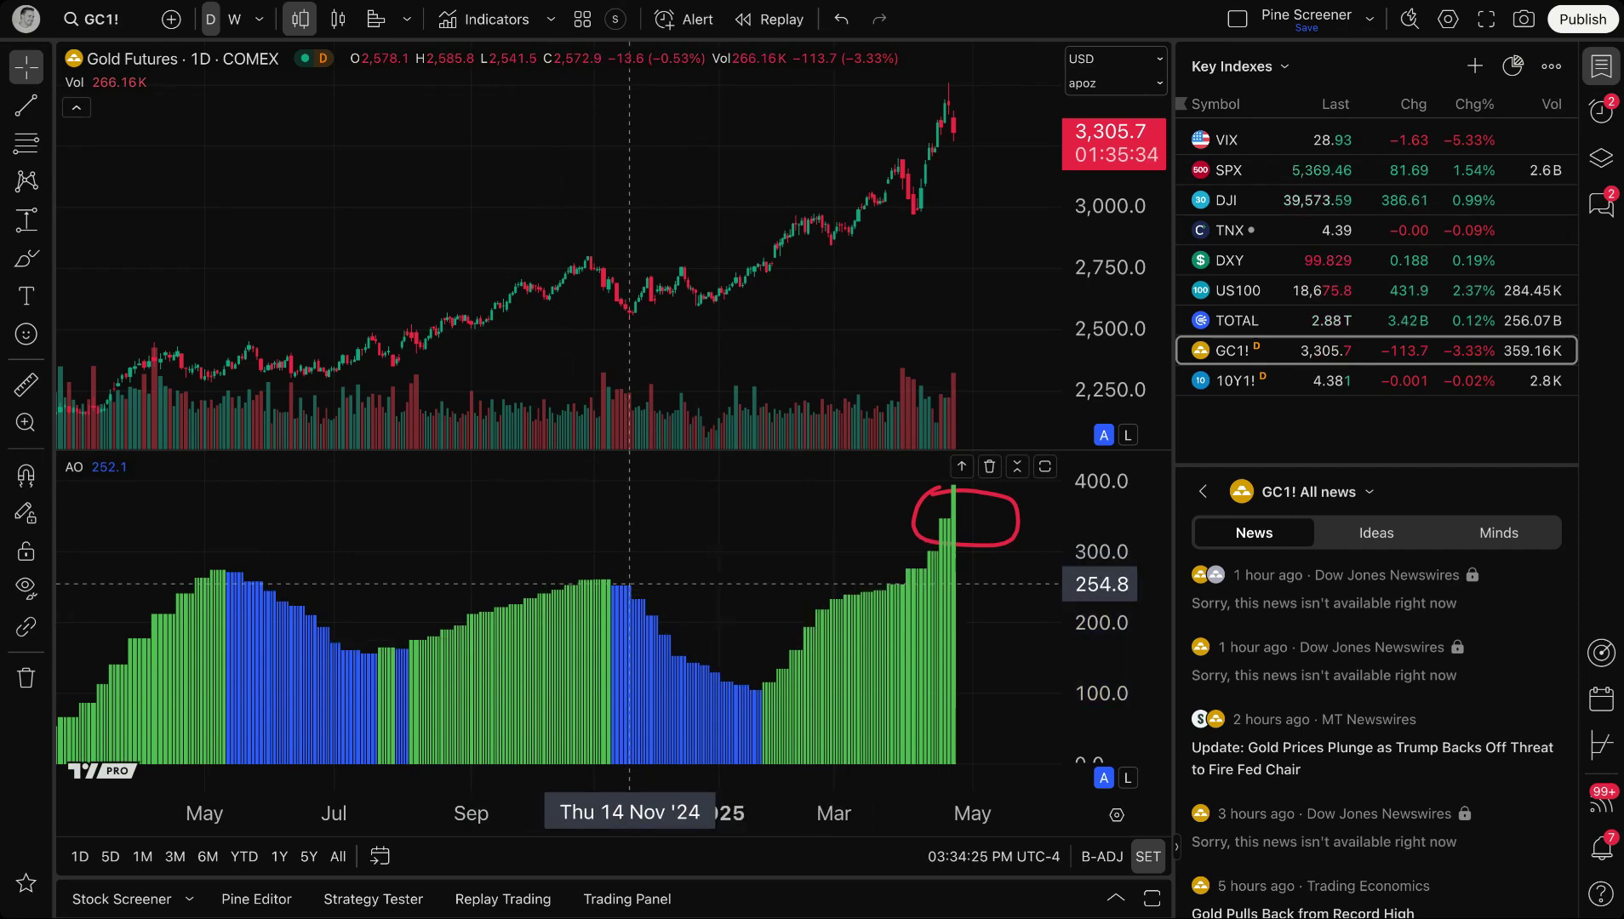
click(977, 499)
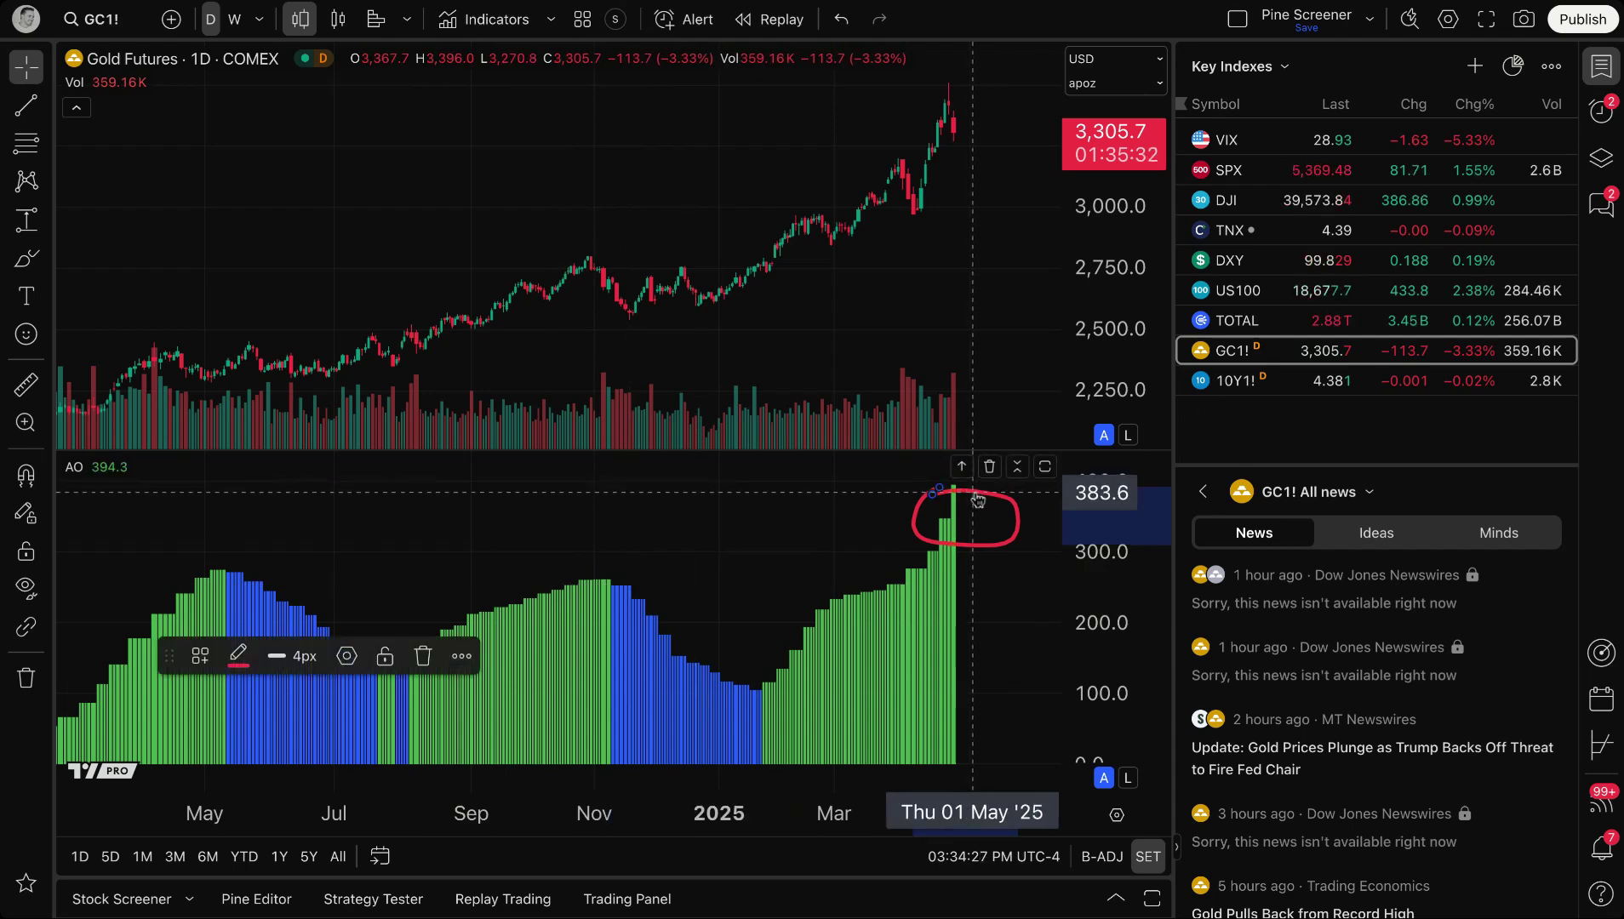
key(Delete)
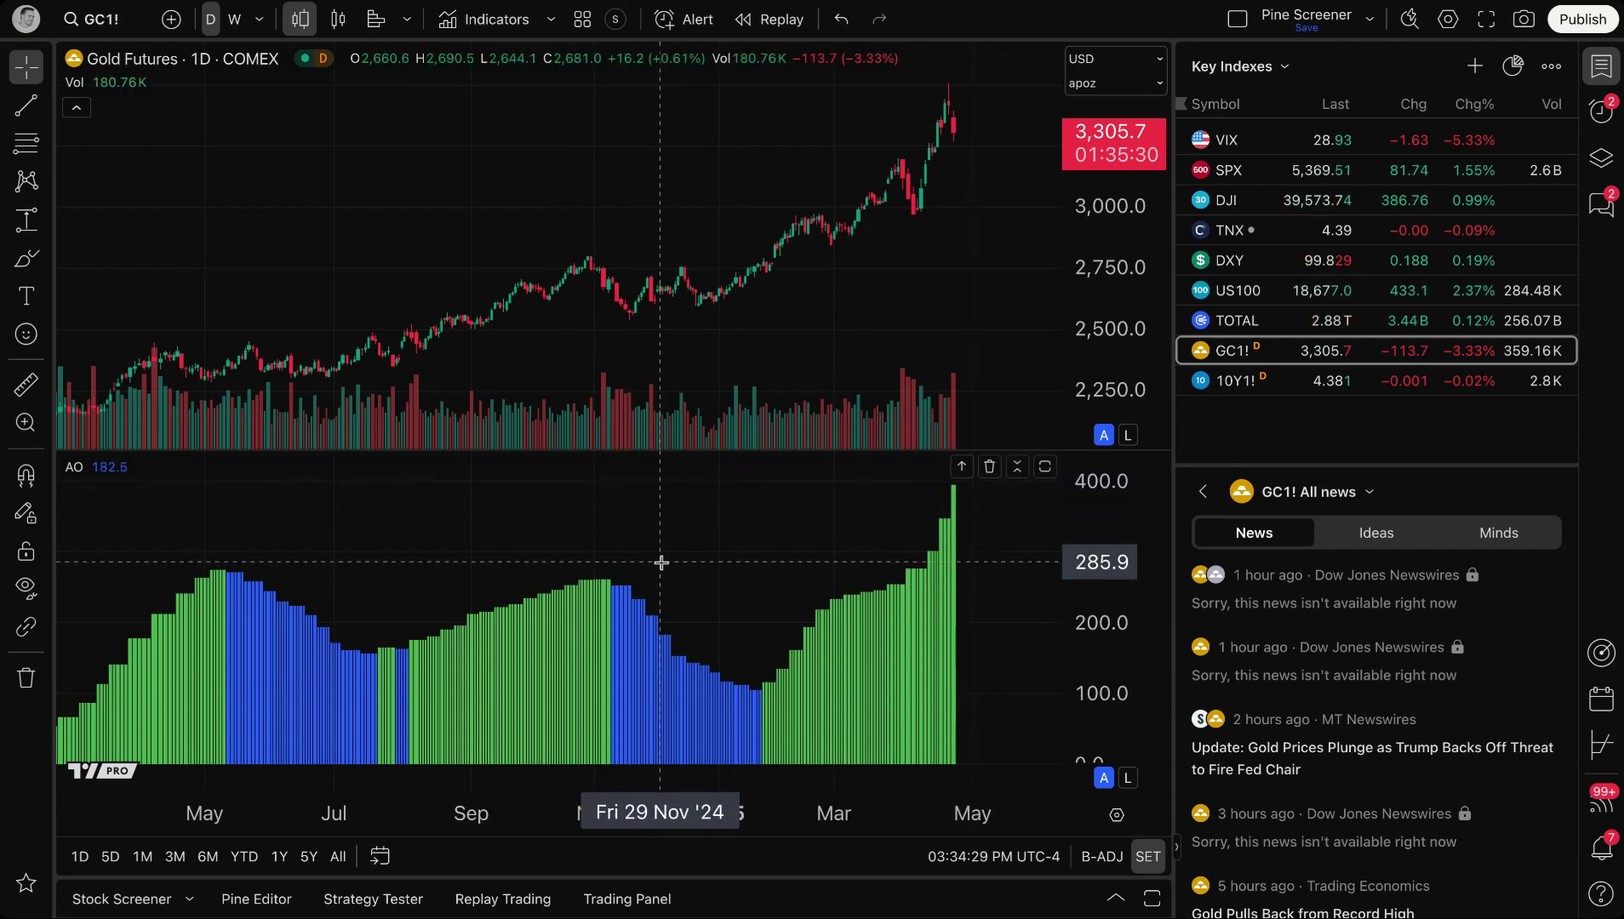
Draw two converging trend lines around the gold price consolidation, one falling from the late October 2024 high and one rising from the November low
scroll(682, 562, up, 3)
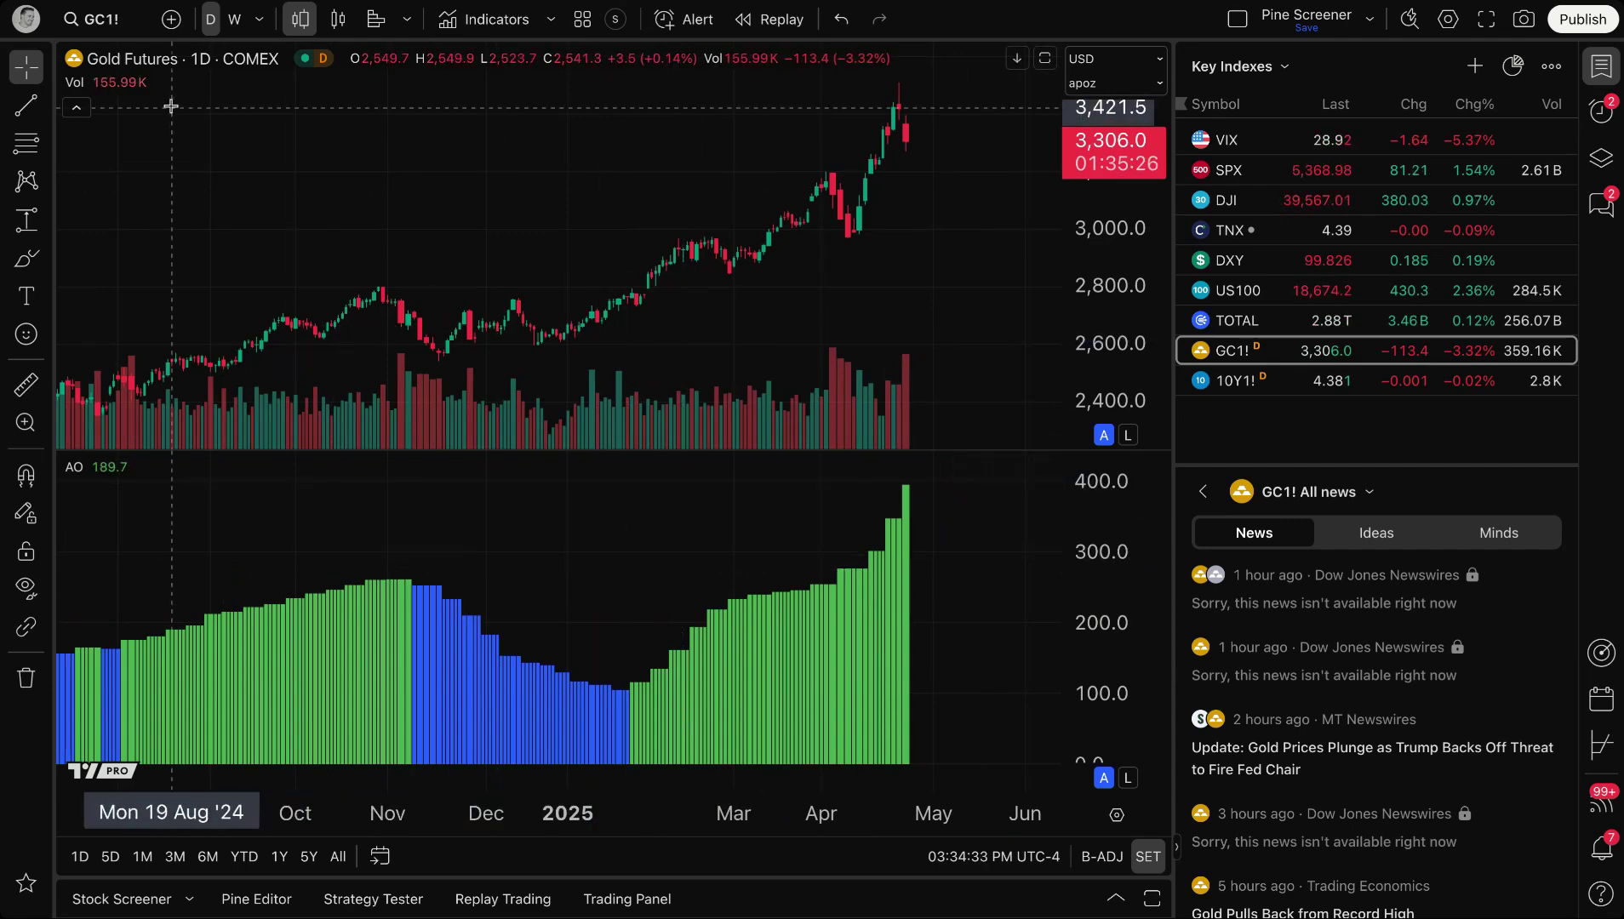
click(25, 104)
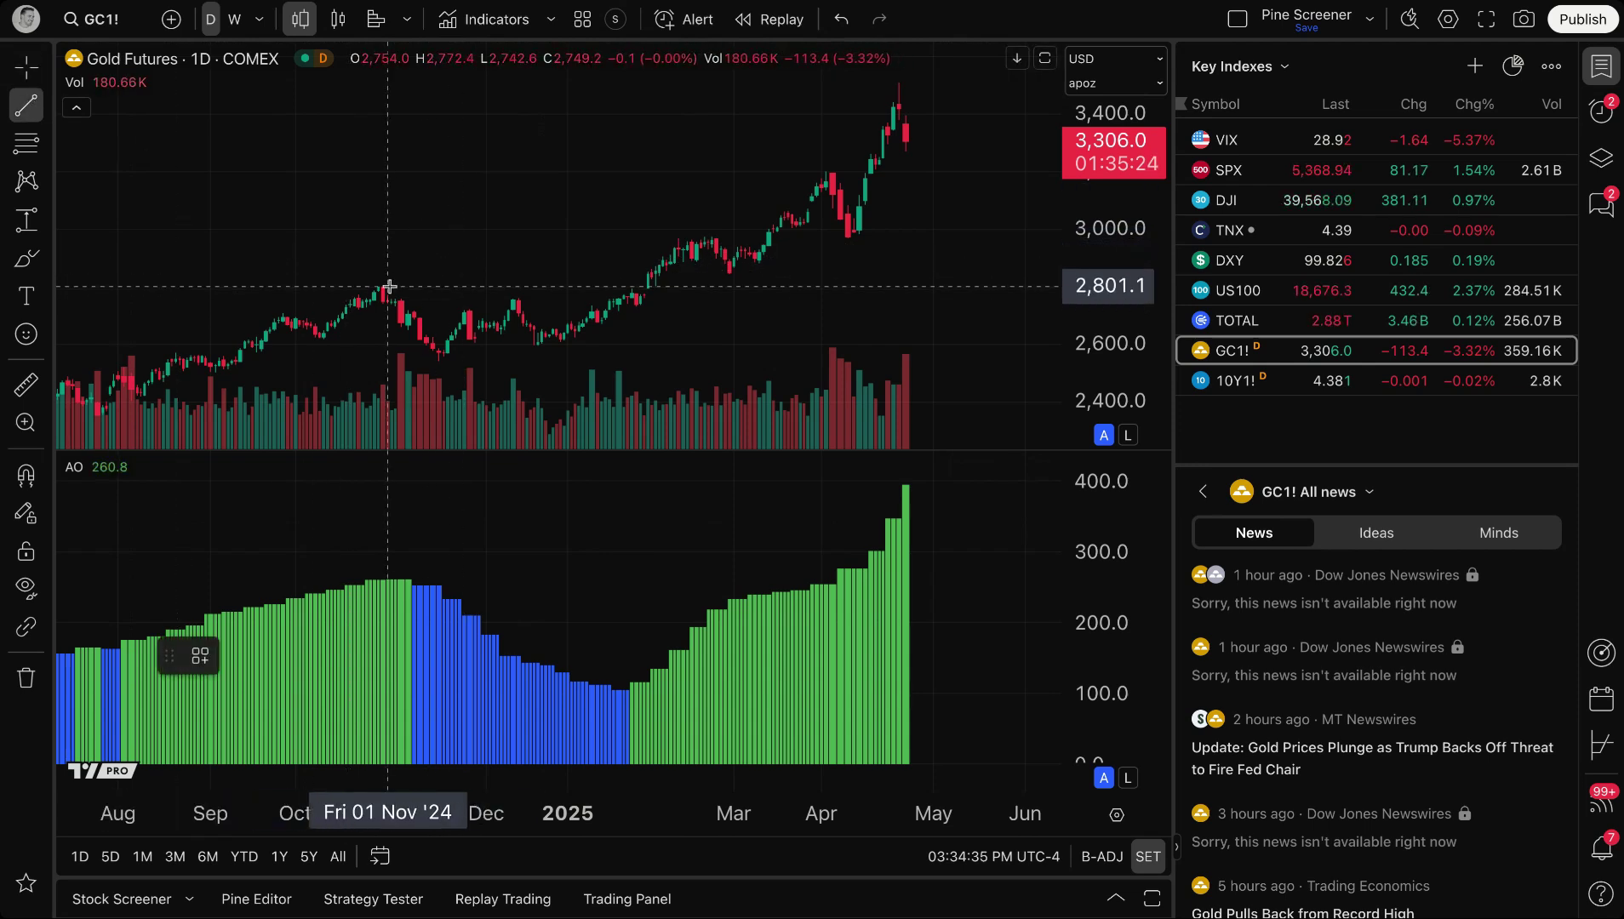
click(363, 289)
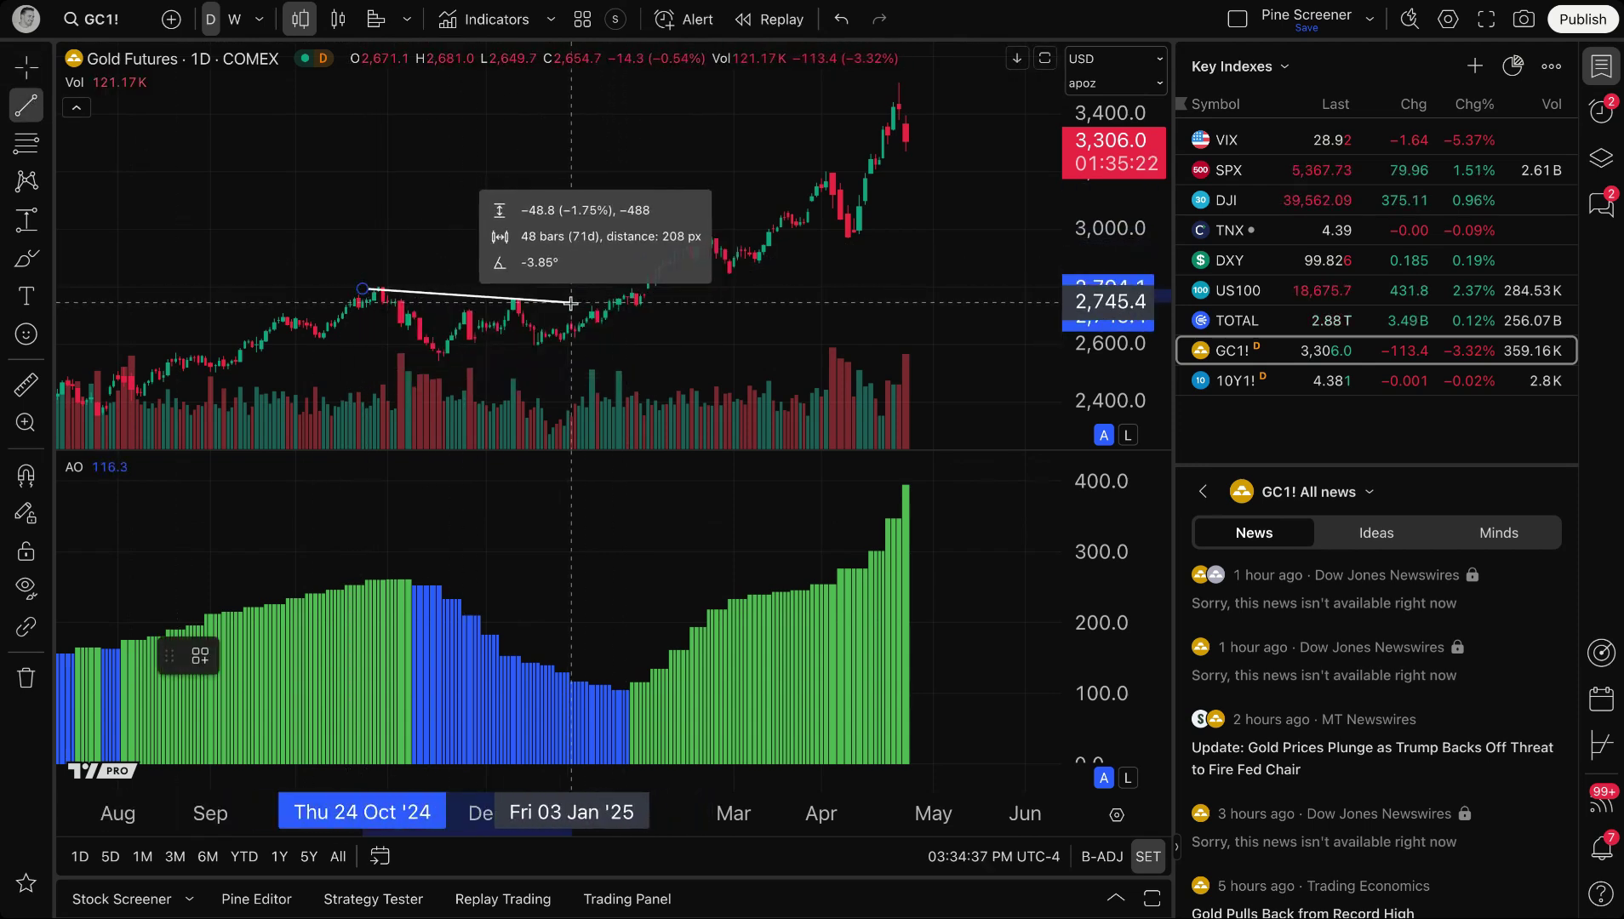
click(624, 307)
click(26, 105)
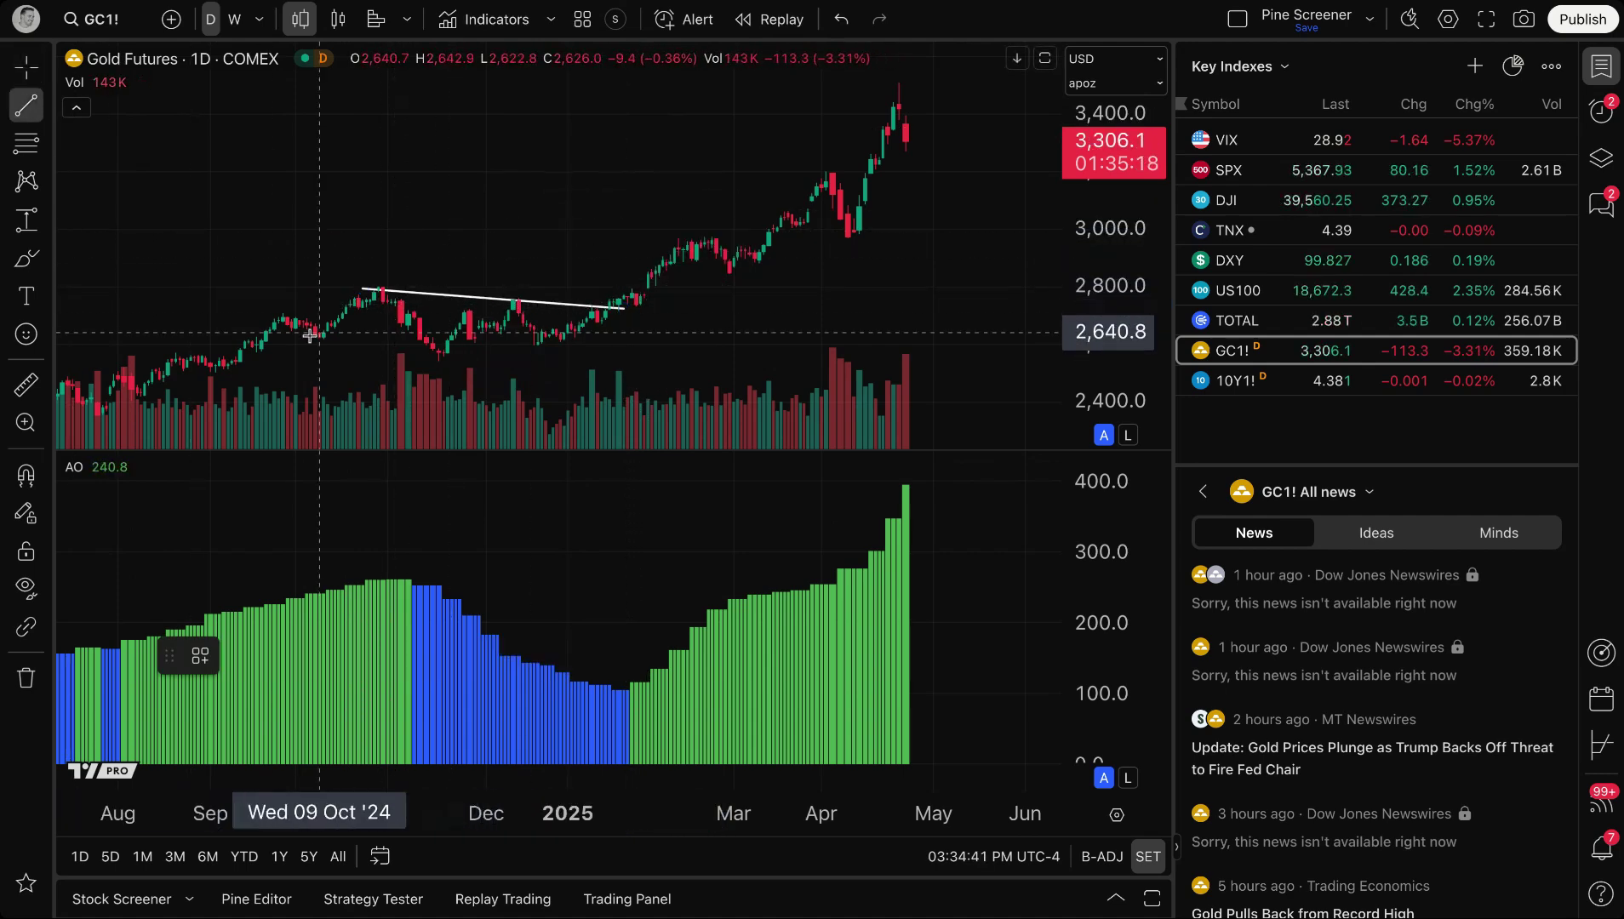
click(439, 359)
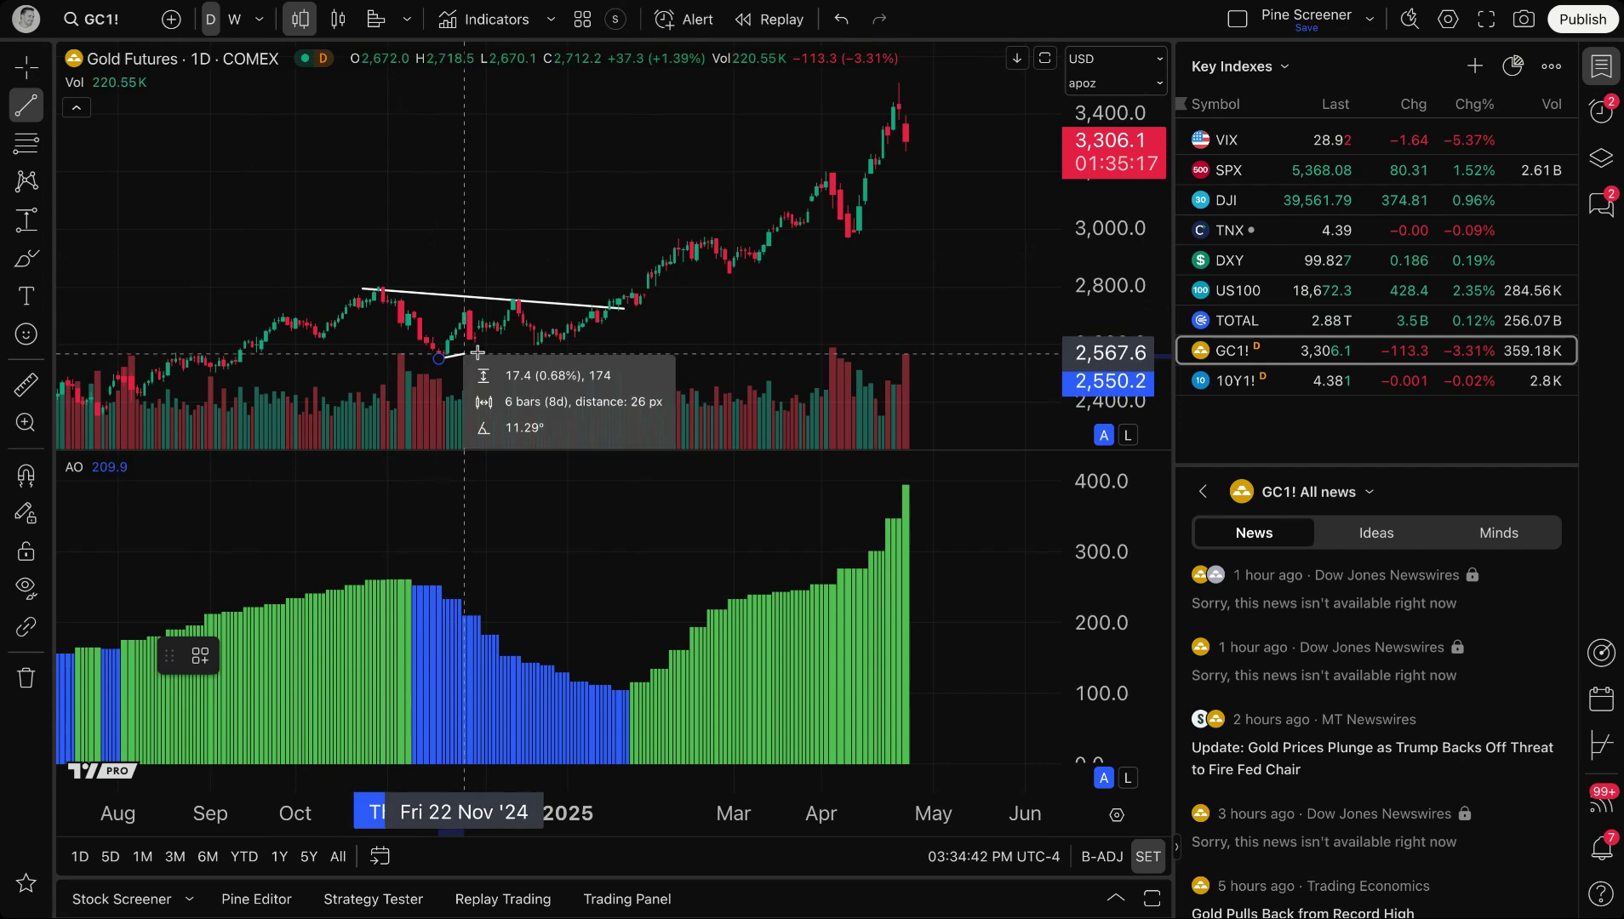
click(624, 326)
Circle the late October 2024 gold price high at the start of the upper trend line with the Brush tool
click(26, 258)
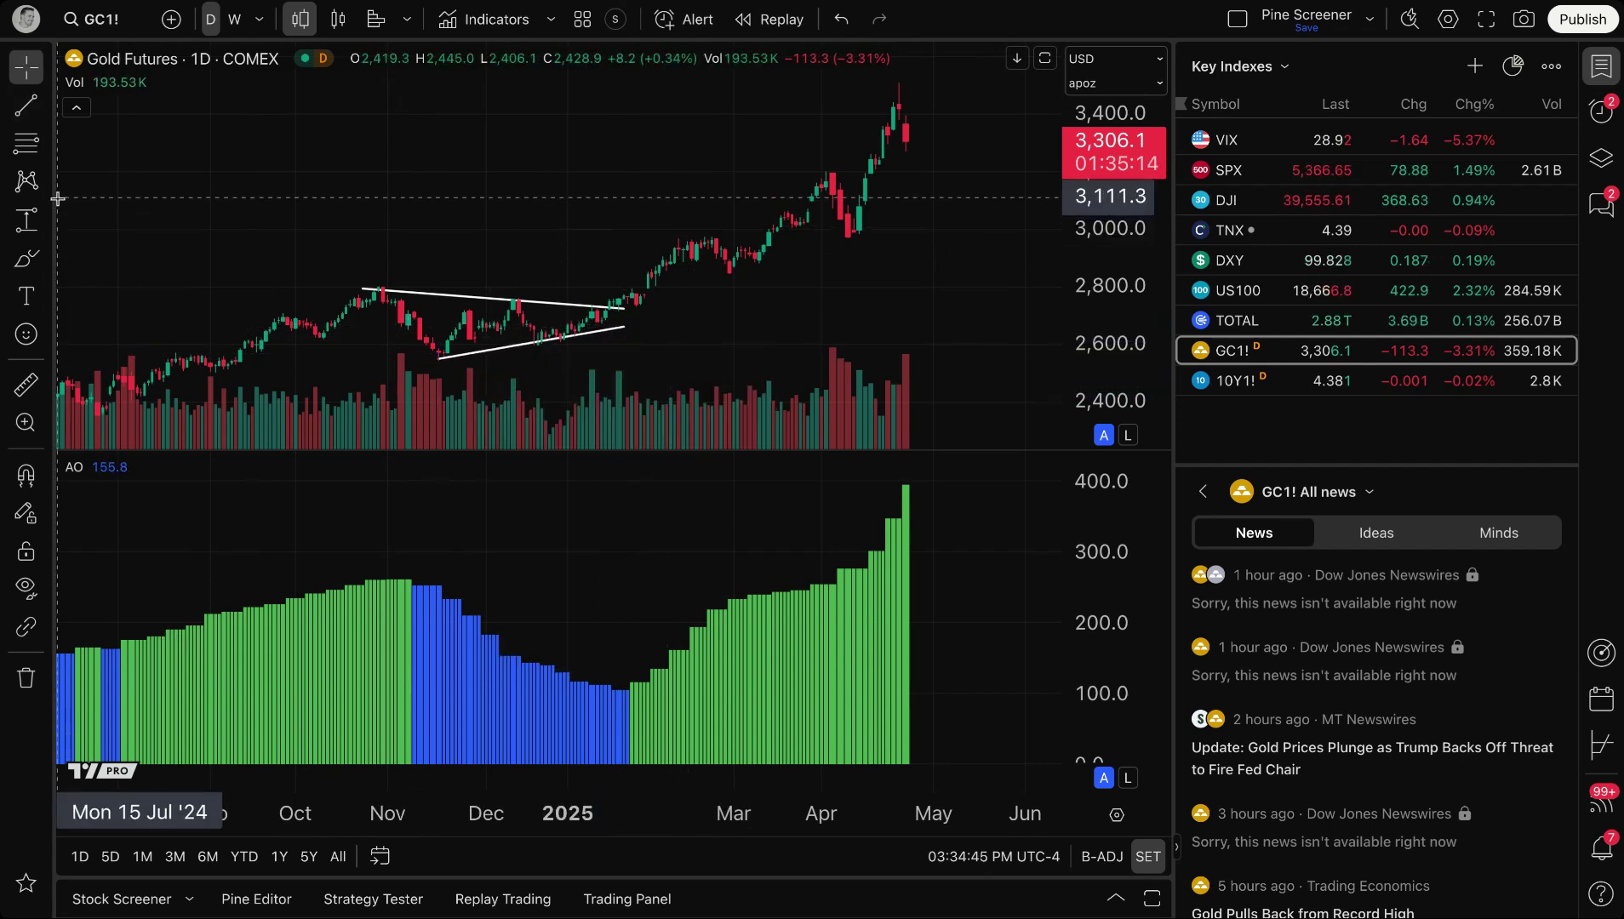
drag(388, 280, 377, 297)
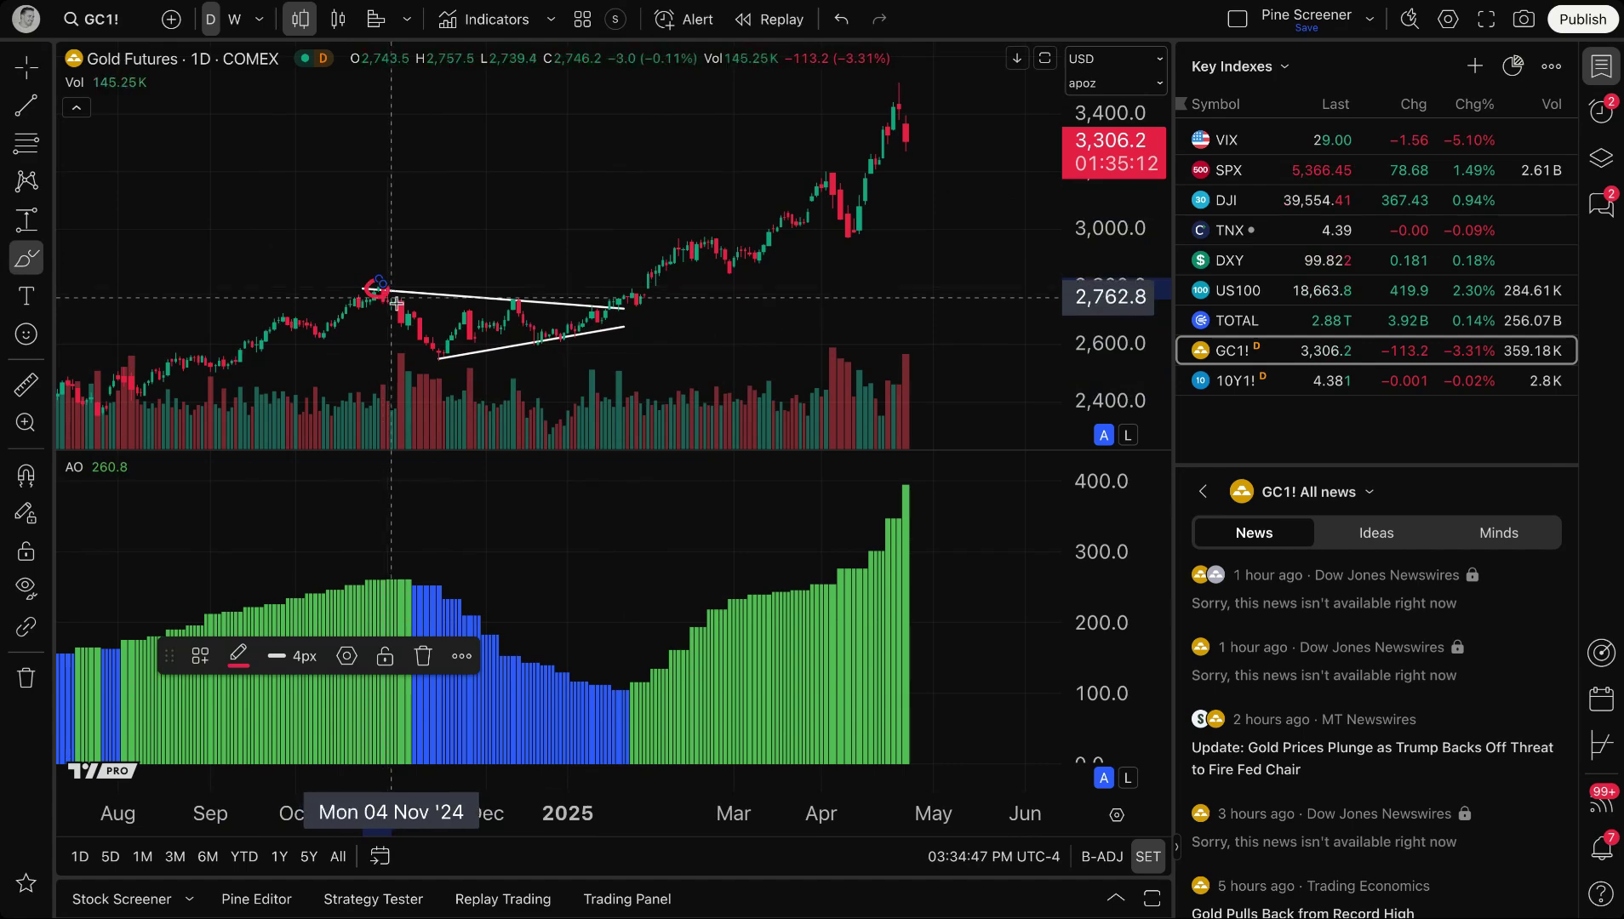
Circle the November low, December high and early January lows of the gold price, and brush an upward arrow at the late January breakout
mouse_move(445, 347)
mouse_down()
mouse_move(441, 367)
mouse_move(436, 344)
mouse_up()
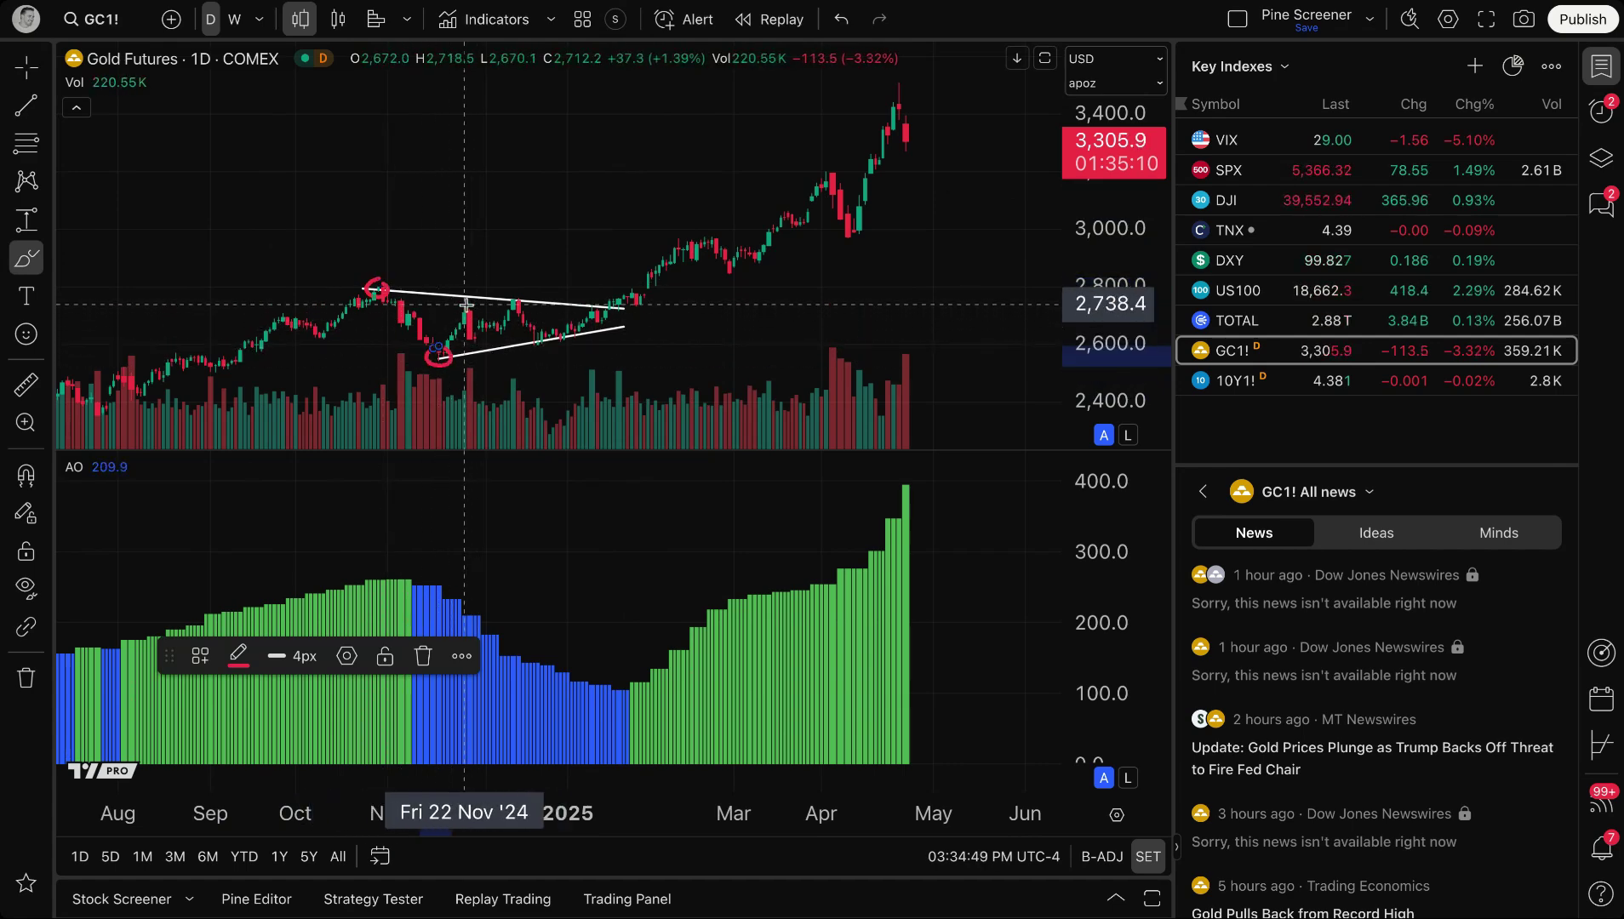
mouse_move(514, 298)
mouse_down()
mouse_move(495, 311)
mouse_move(525, 294)
mouse_move(502, 304)
mouse_move(571, 332)
mouse_move(516, 347)
mouse_move(583, 344)
mouse_move(560, 330)
mouse_move(618, 297)
mouse_move(627, 271)
mouse_move(640, 286)
mouse_up()
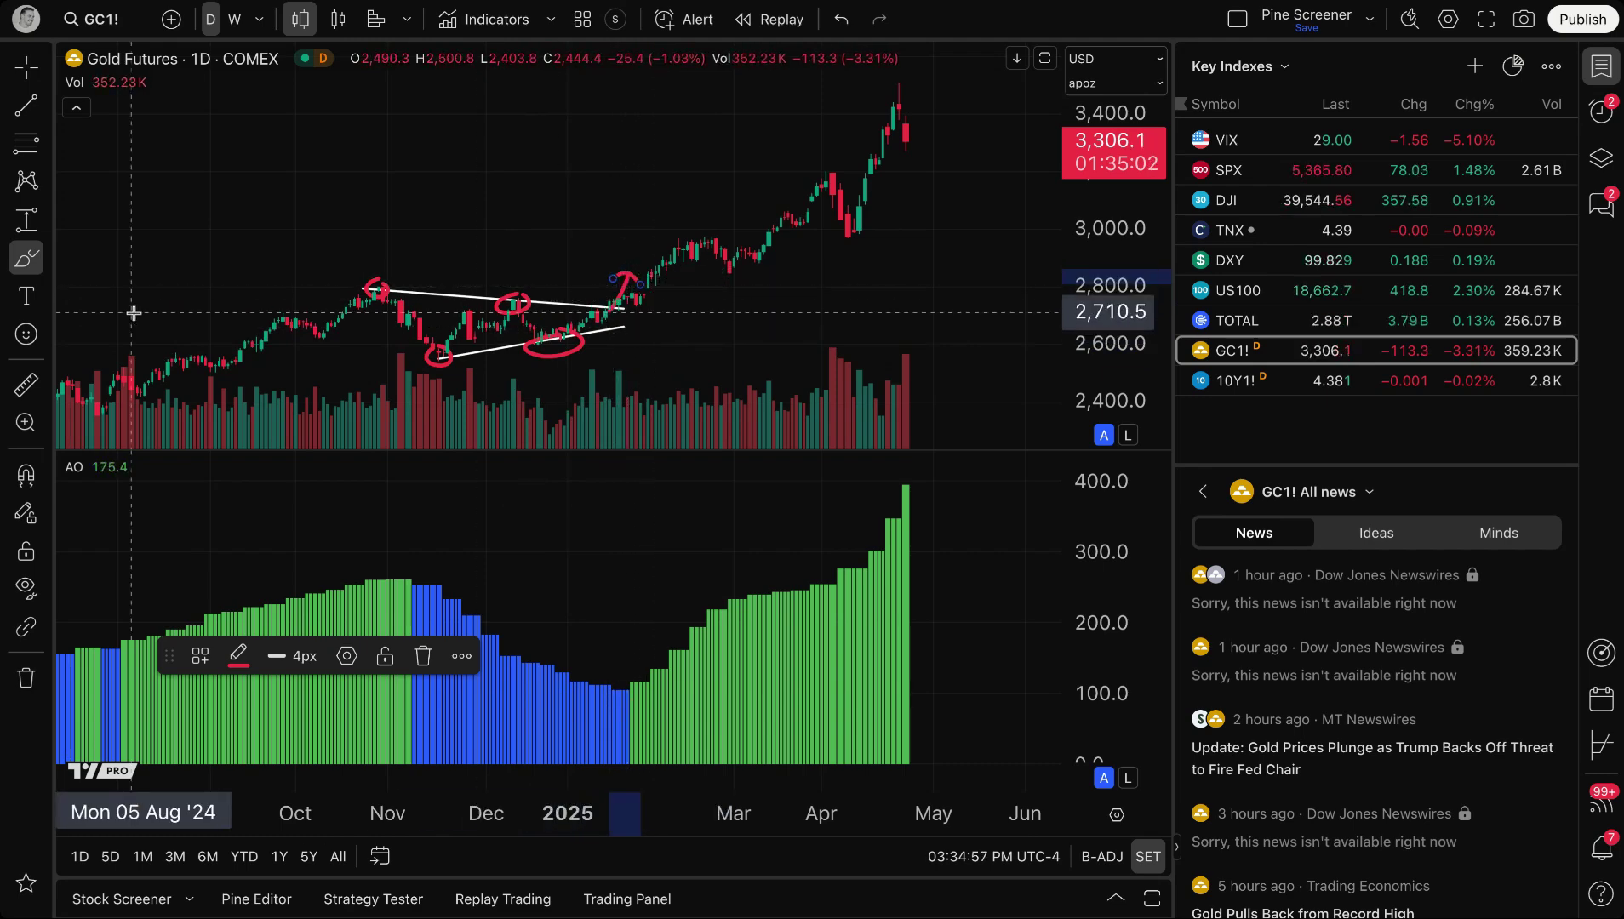
Draw a trend line down along the oscillator's falling blue columns from 5 Nov '24 to 23 Jan '25
click(23, 109)
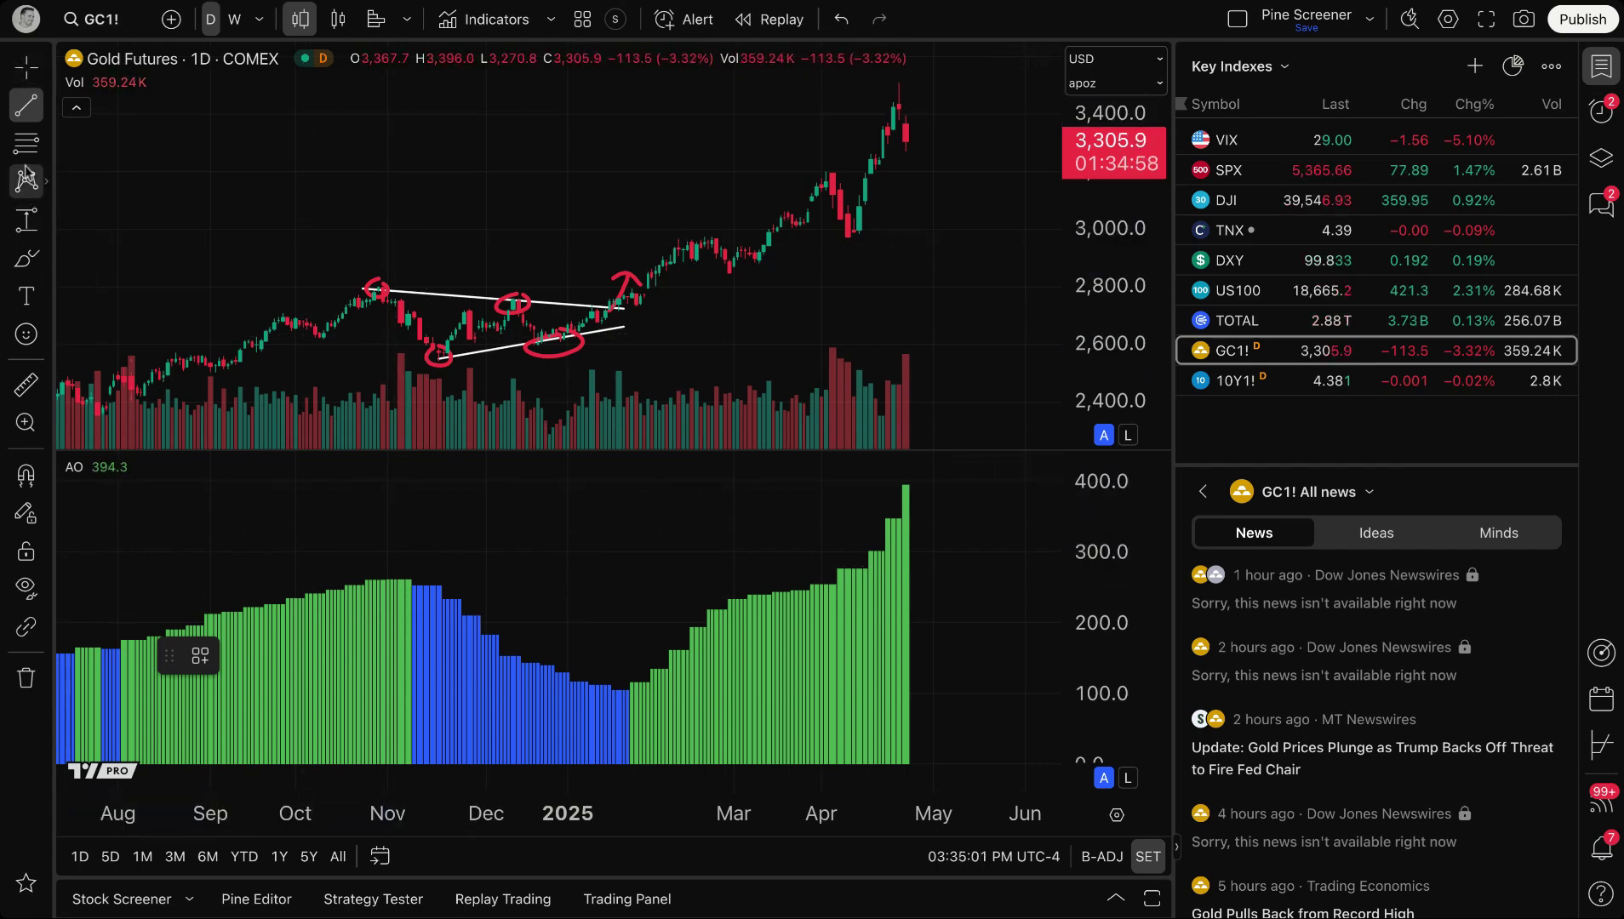
click(34, 113)
click(102, 130)
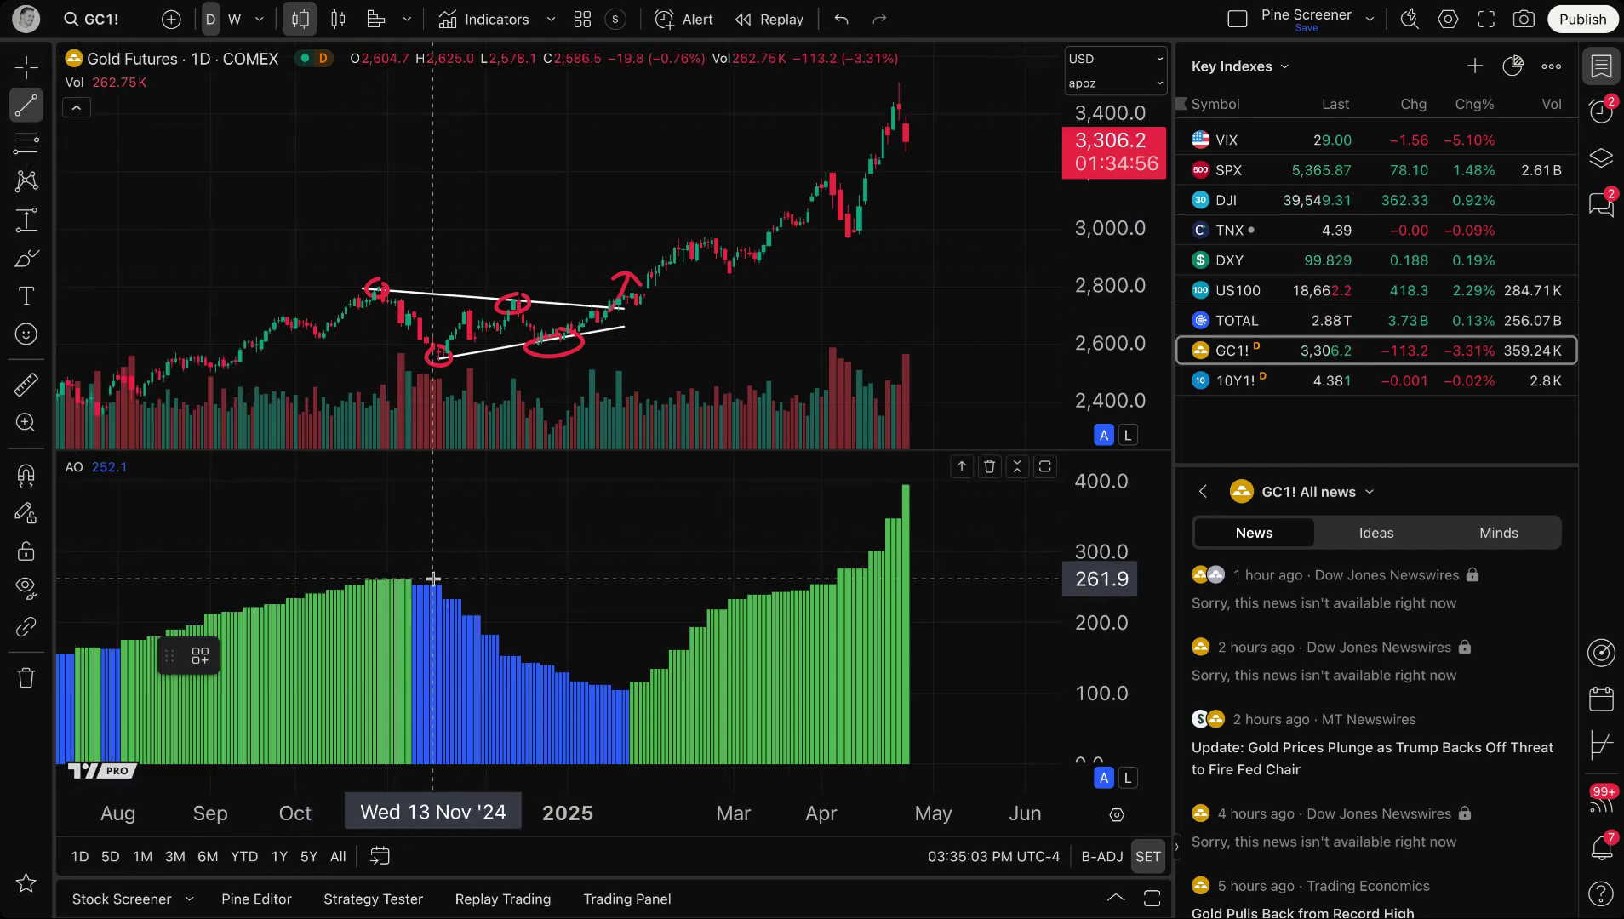
click(420, 568)
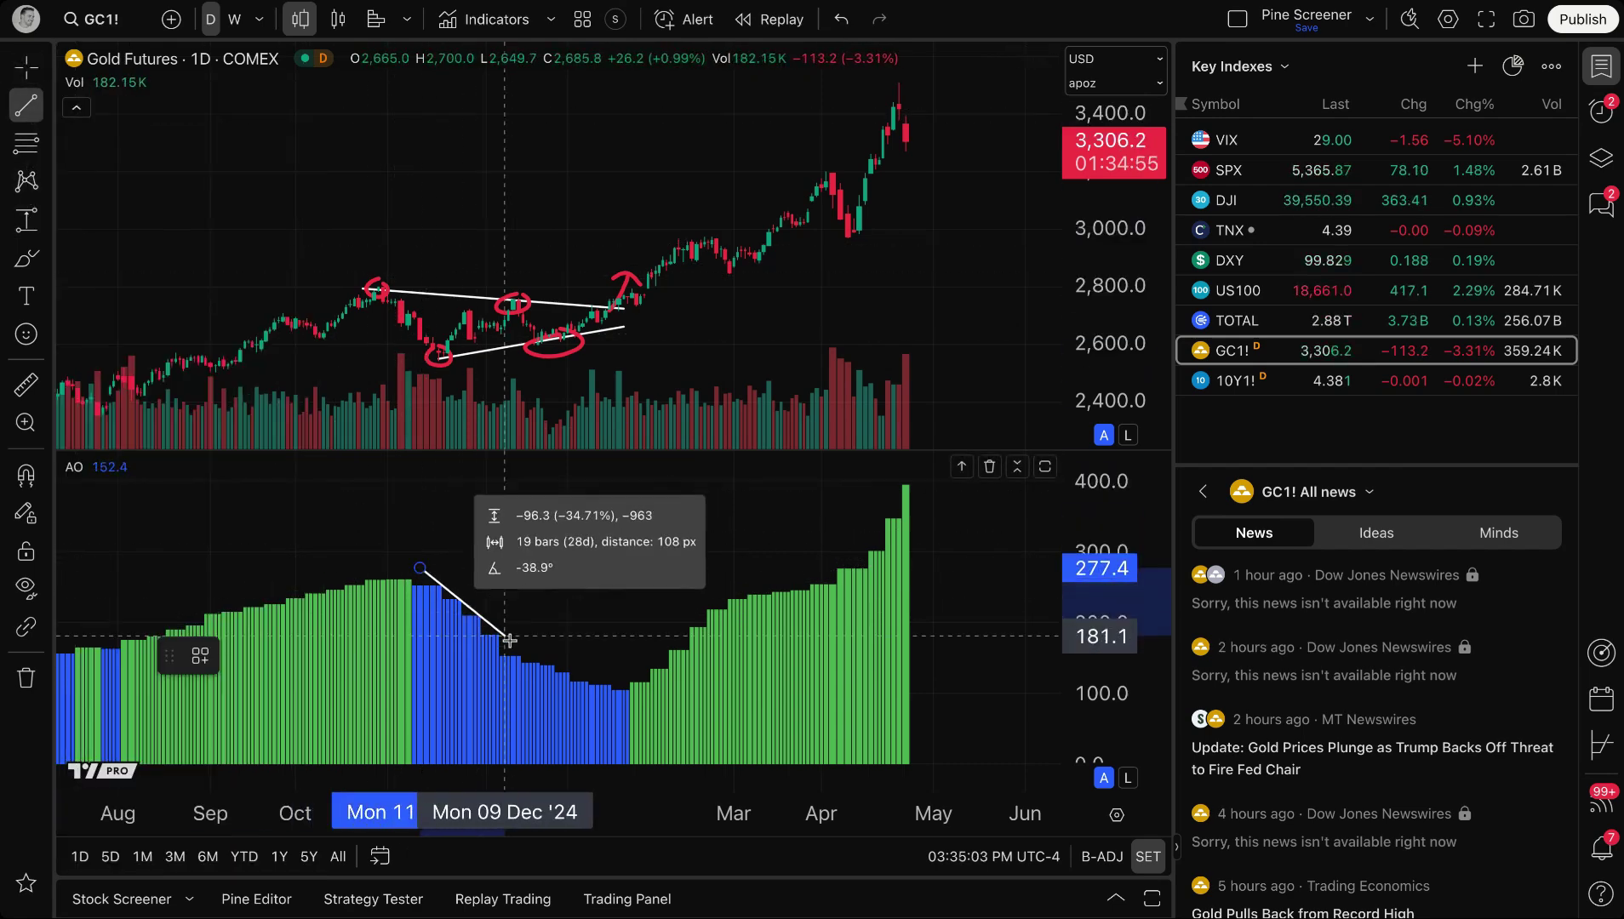
click(638, 709)
drag(420, 568, 395, 562)
drag(638, 709, 619, 702)
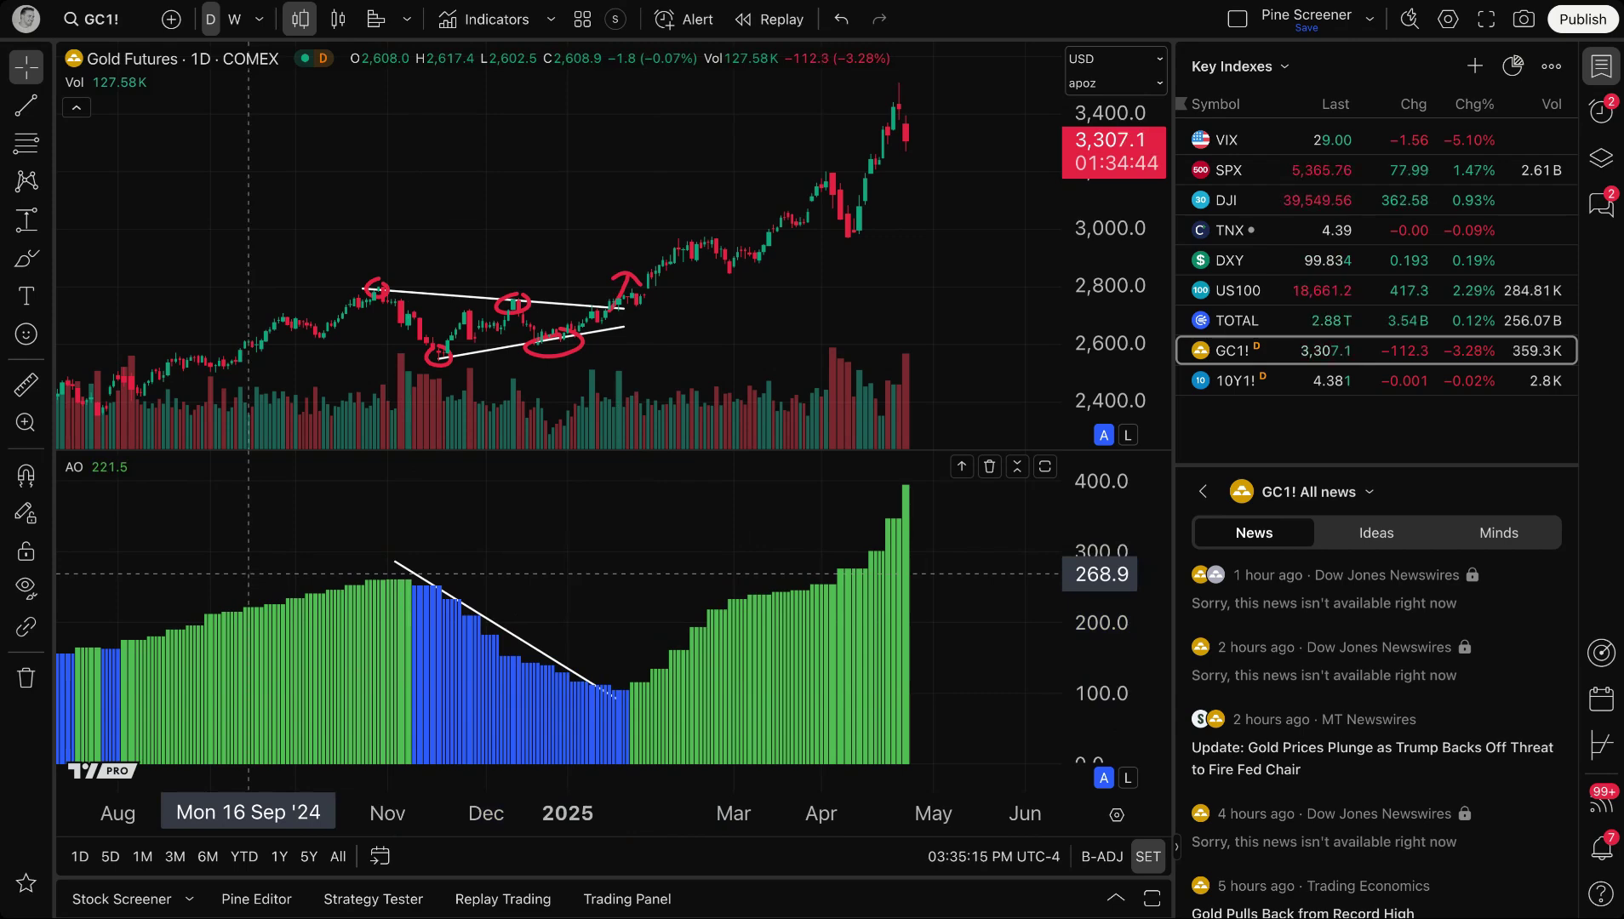
mouse_move(621, 704)
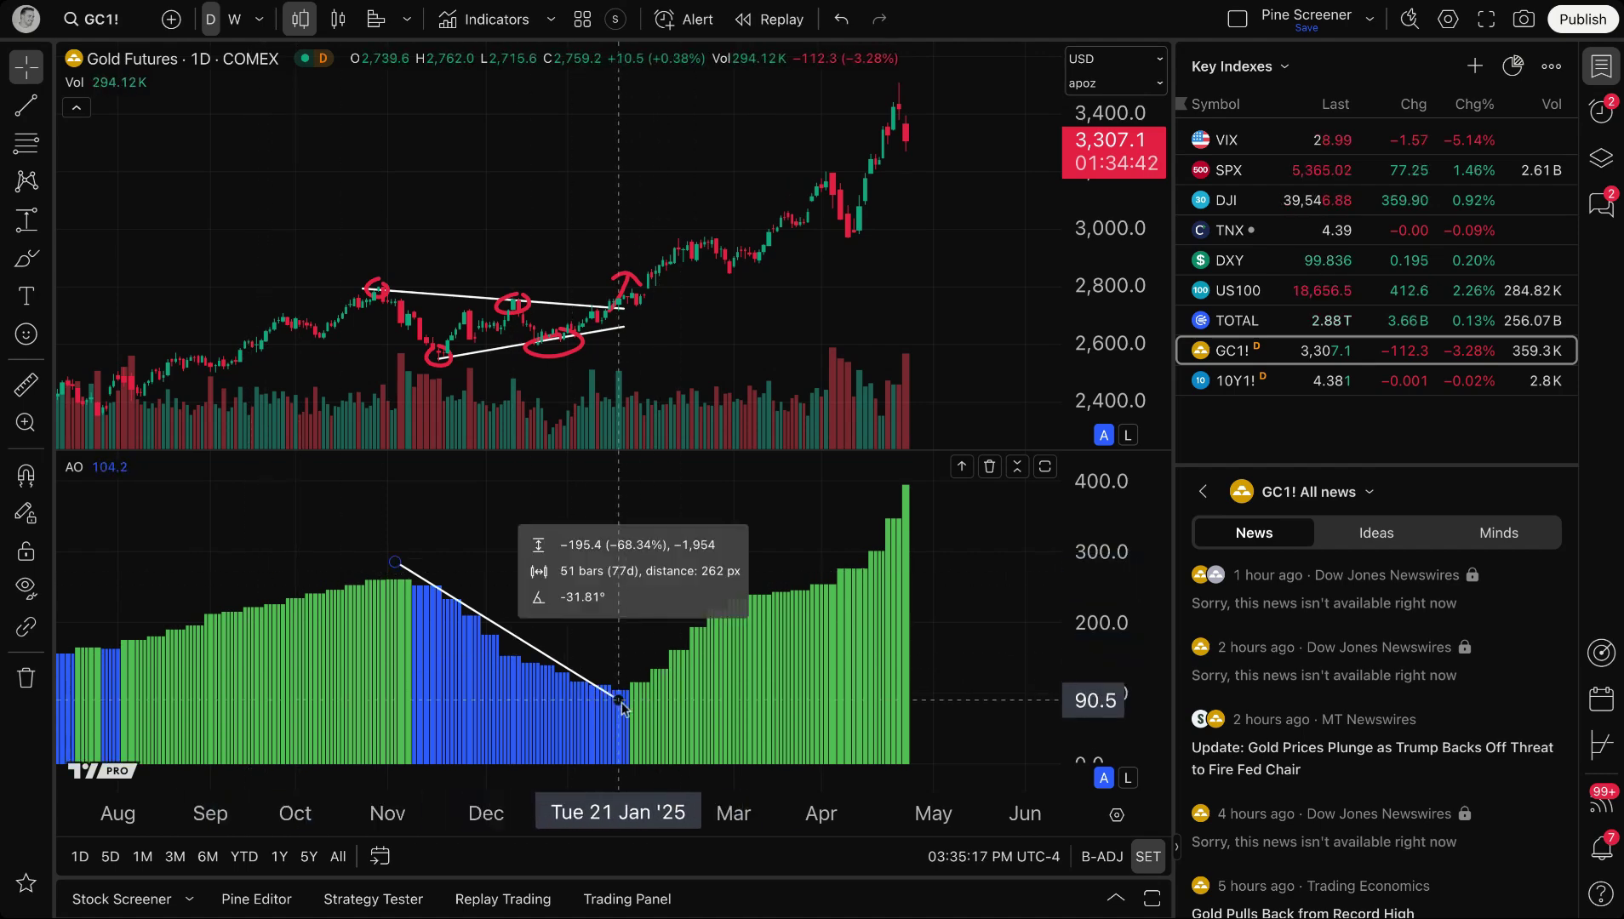
drag(621, 703, 629, 710)
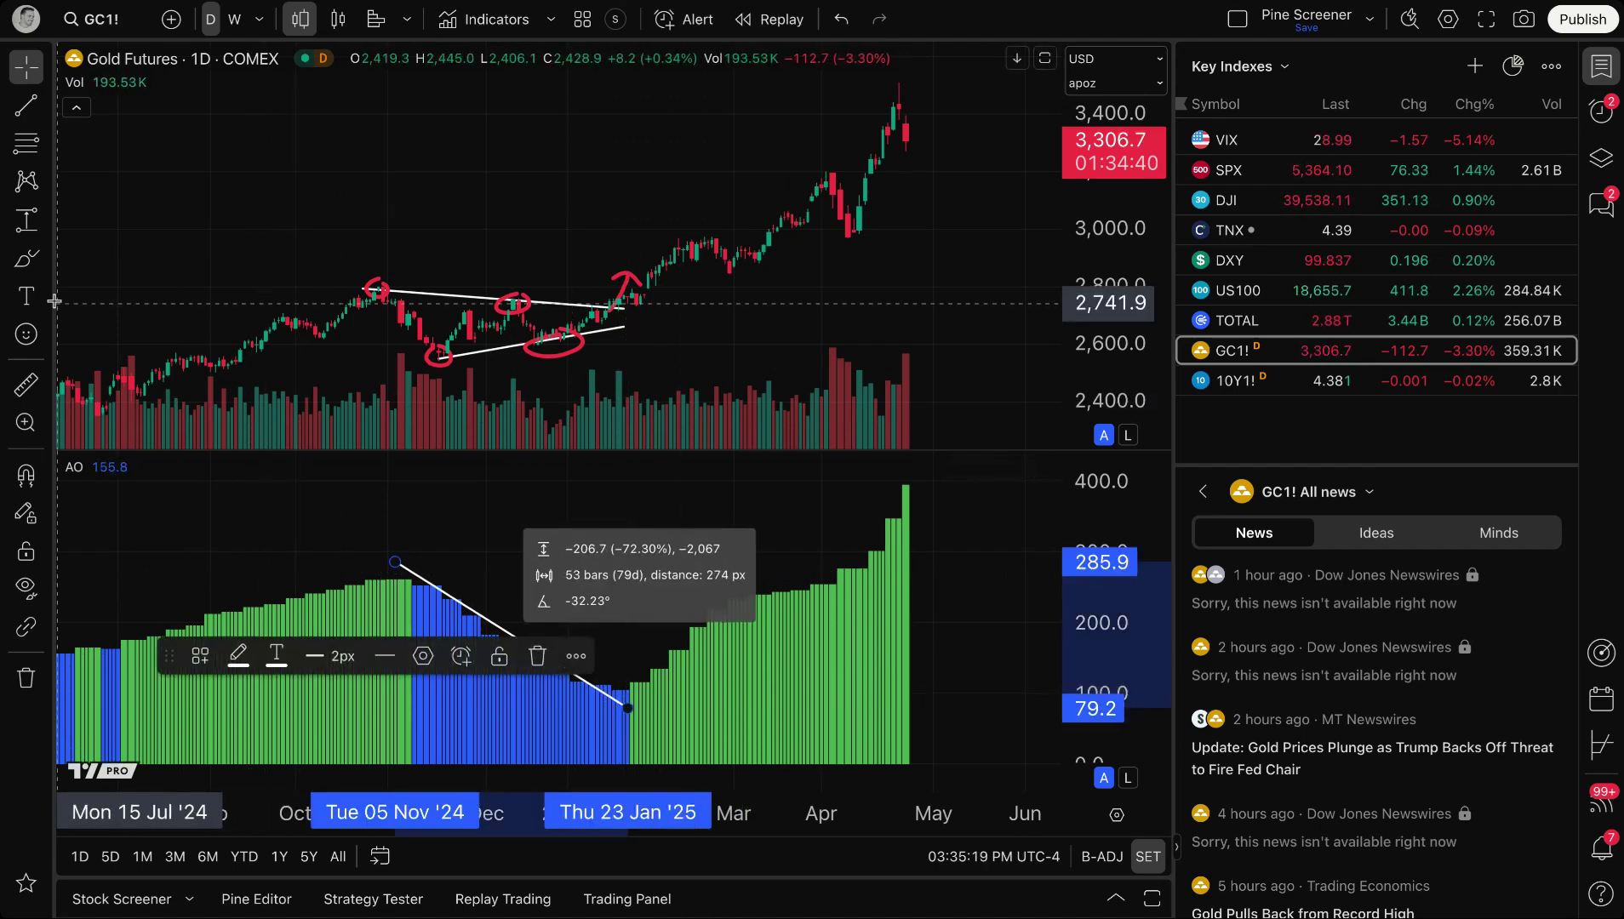
Brush circles around the mid-January oscillator columns and the matching gold price, and trace the price rally with an arrow up to the April high
click(25, 257)
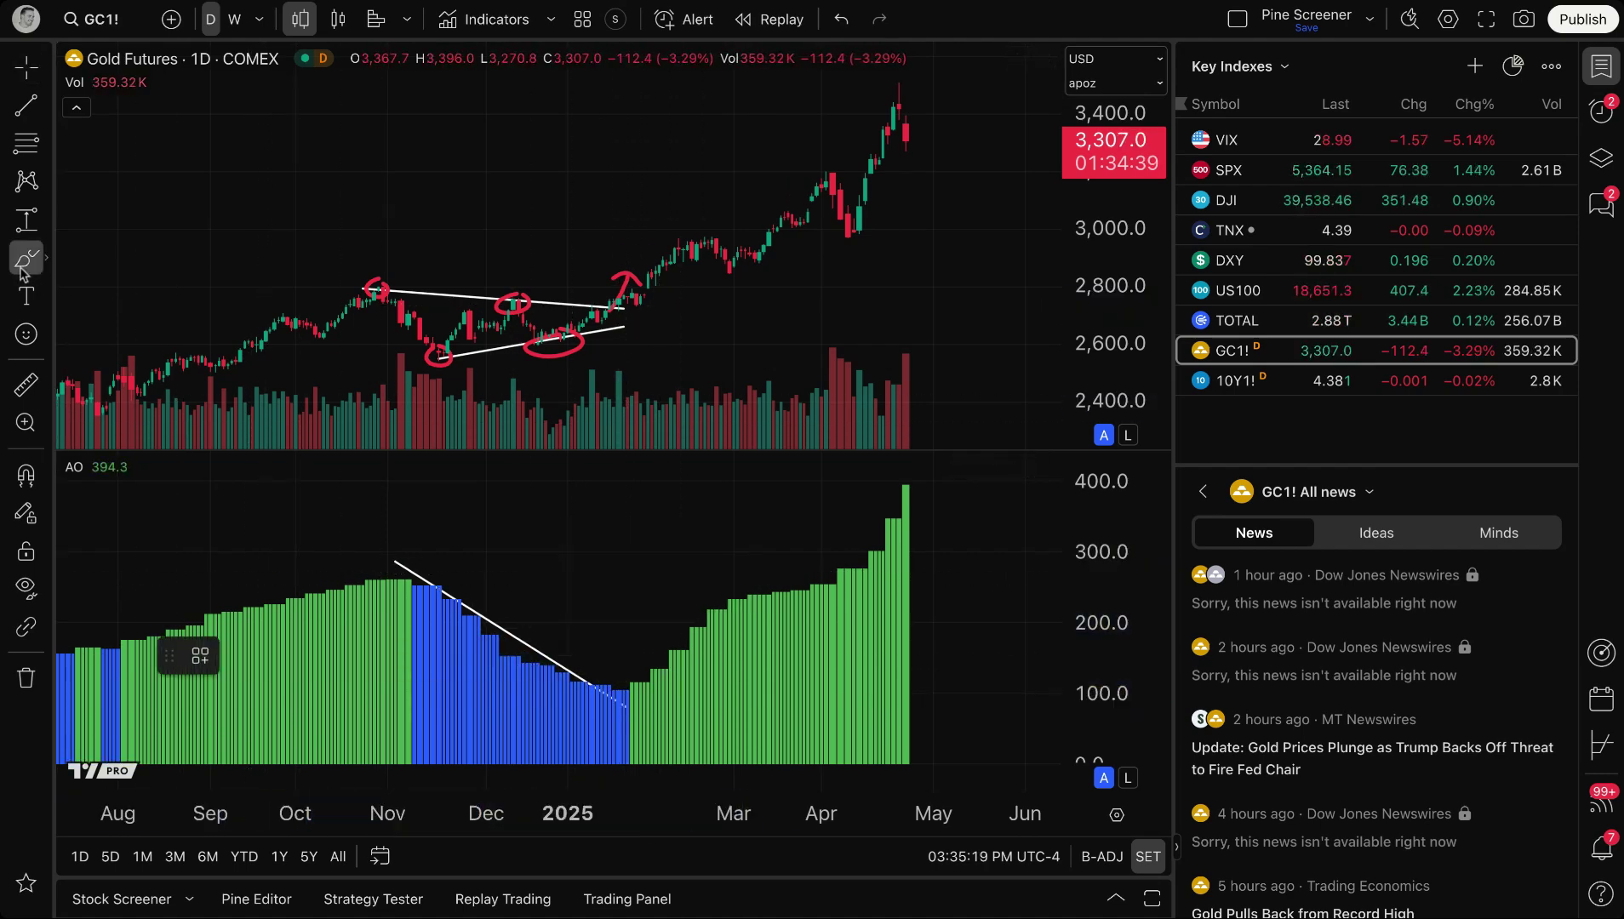
click(591, 680)
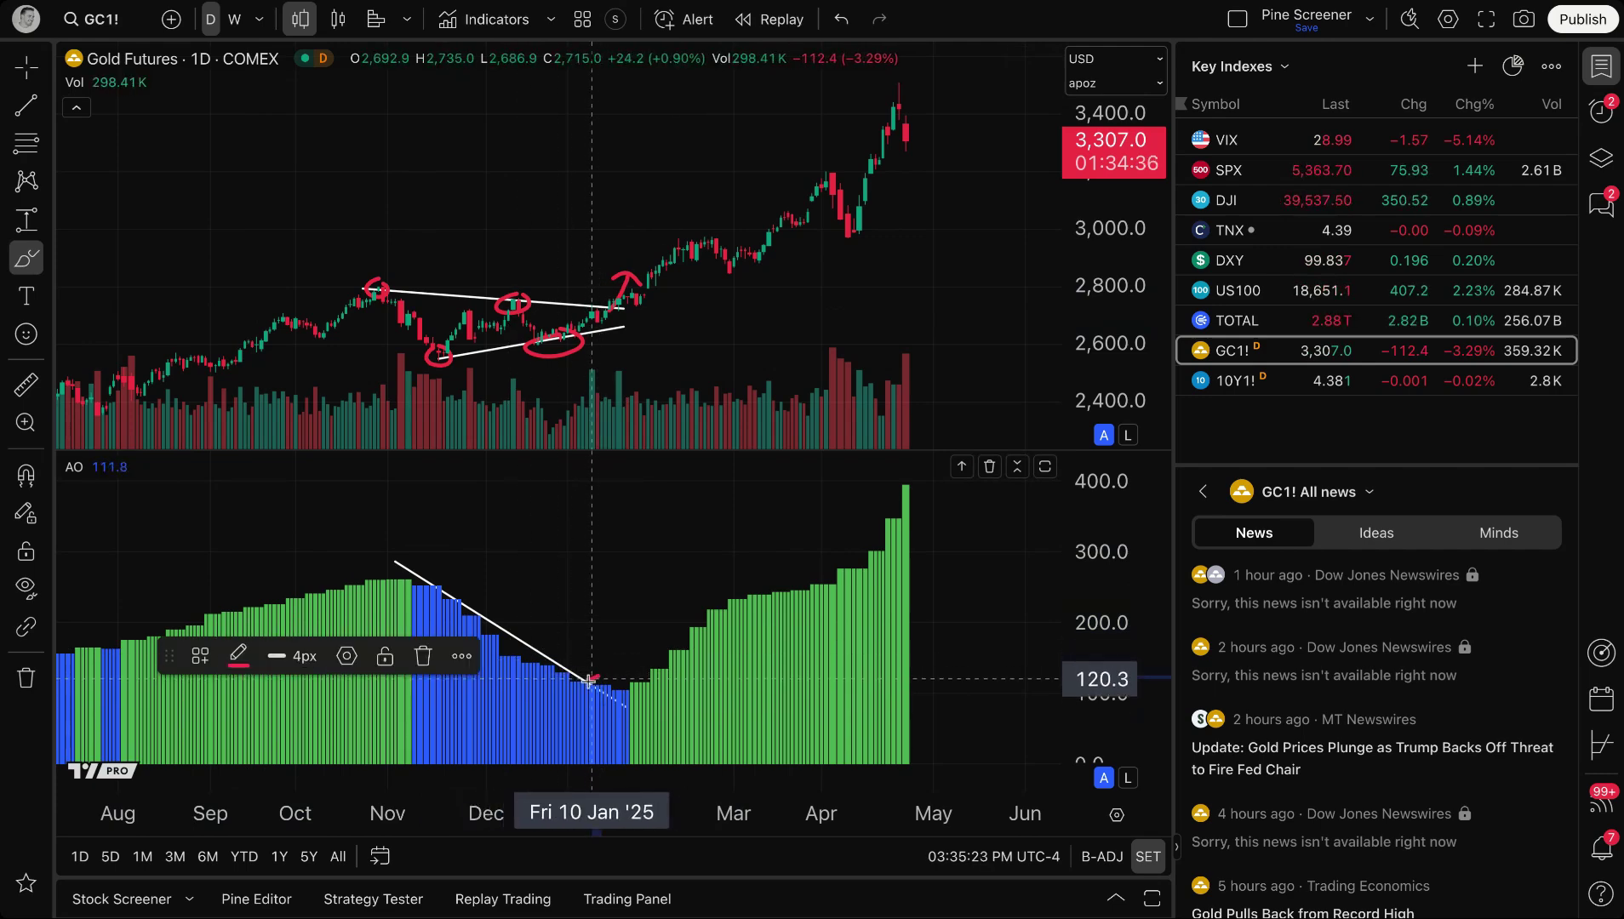
mouse_move(590, 681)
mouse_down()
mouse_move(589, 699)
mouse_move(627, 682)
mouse_move(602, 692)
mouse_up()
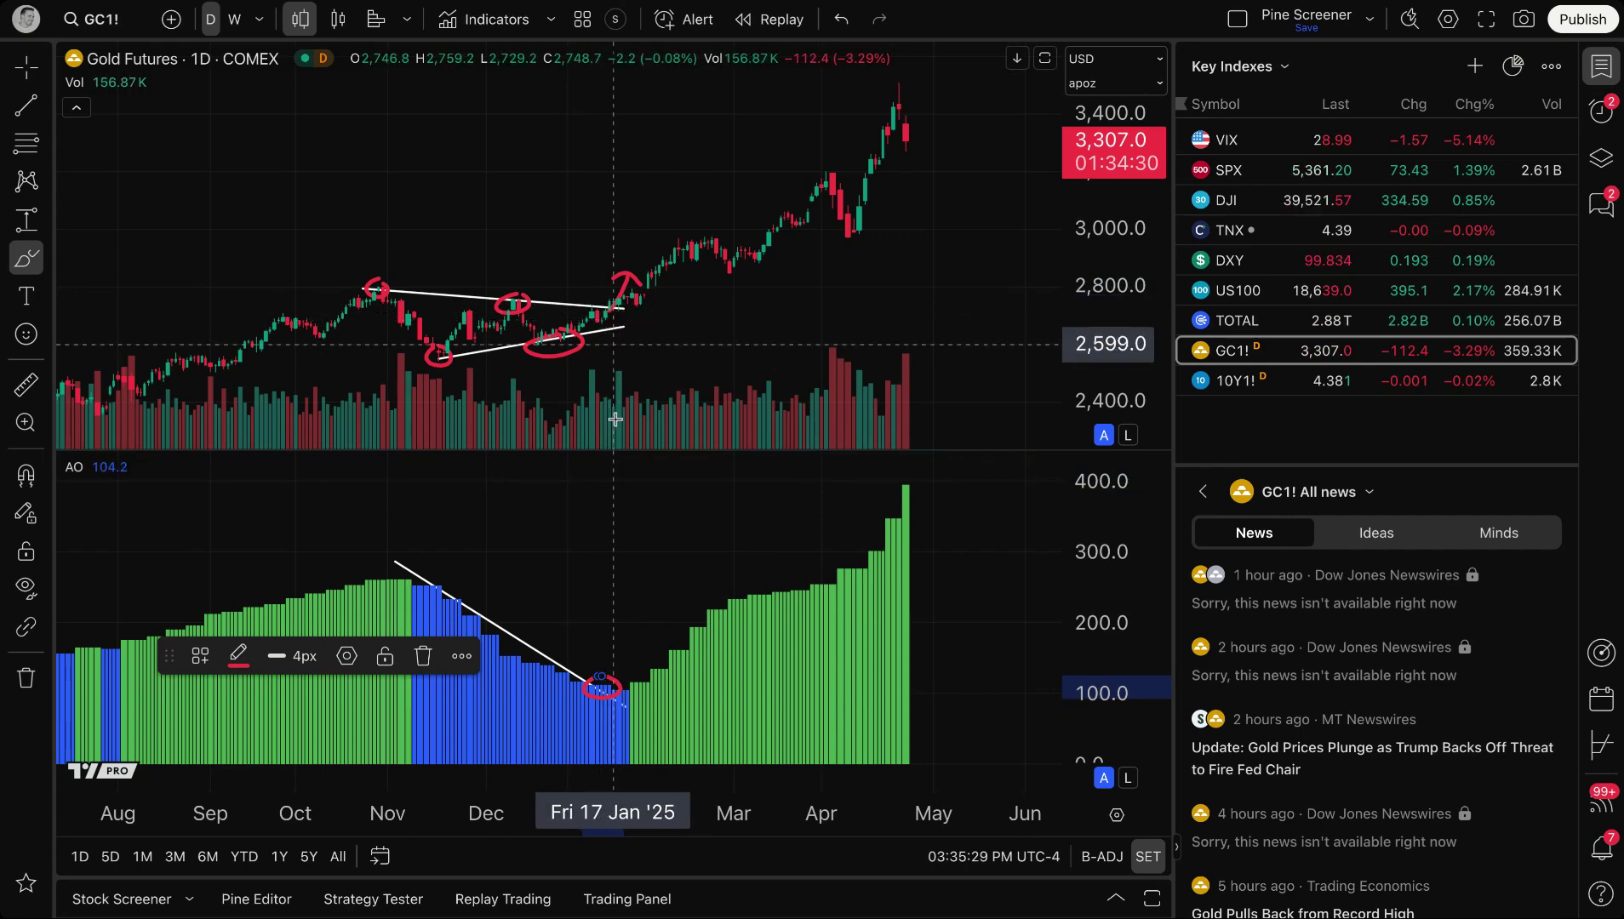
mouse_move(609, 304)
mouse_down()
mouse_move(587, 313)
mouse_move(619, 319)
mouse_move(605, 307)
mouse_up()
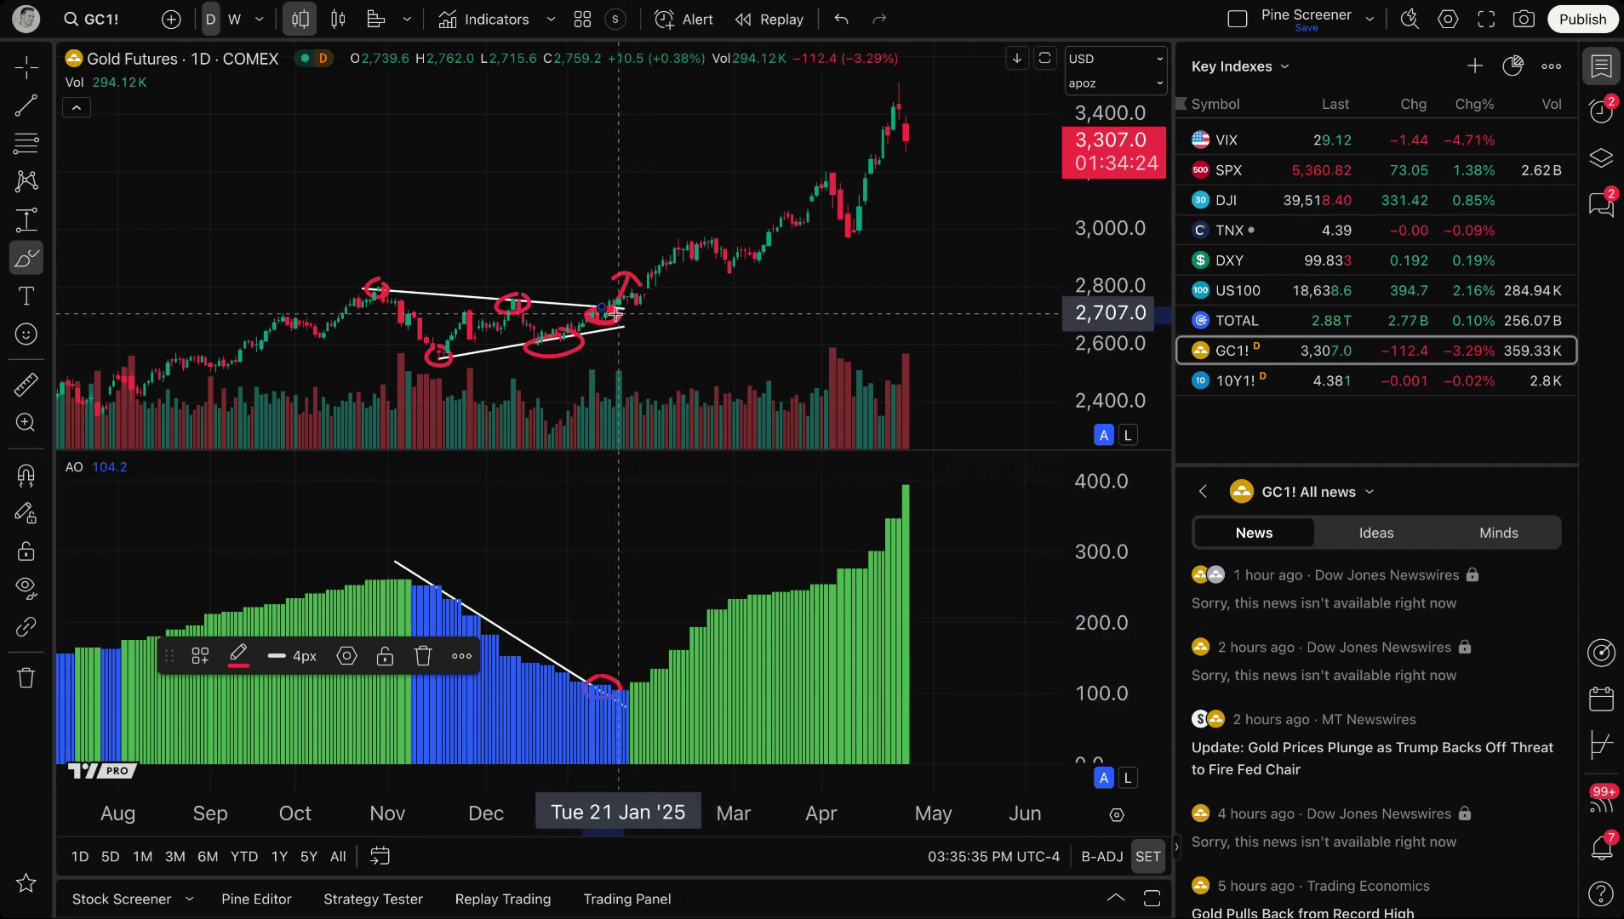
mouse_move(624, 277)
mouse_down()
mouse_move(747, 245)
mouse_move(838, 158)
mouse_move(825, 161)
mouse_move(849, 170)
mouse_up()
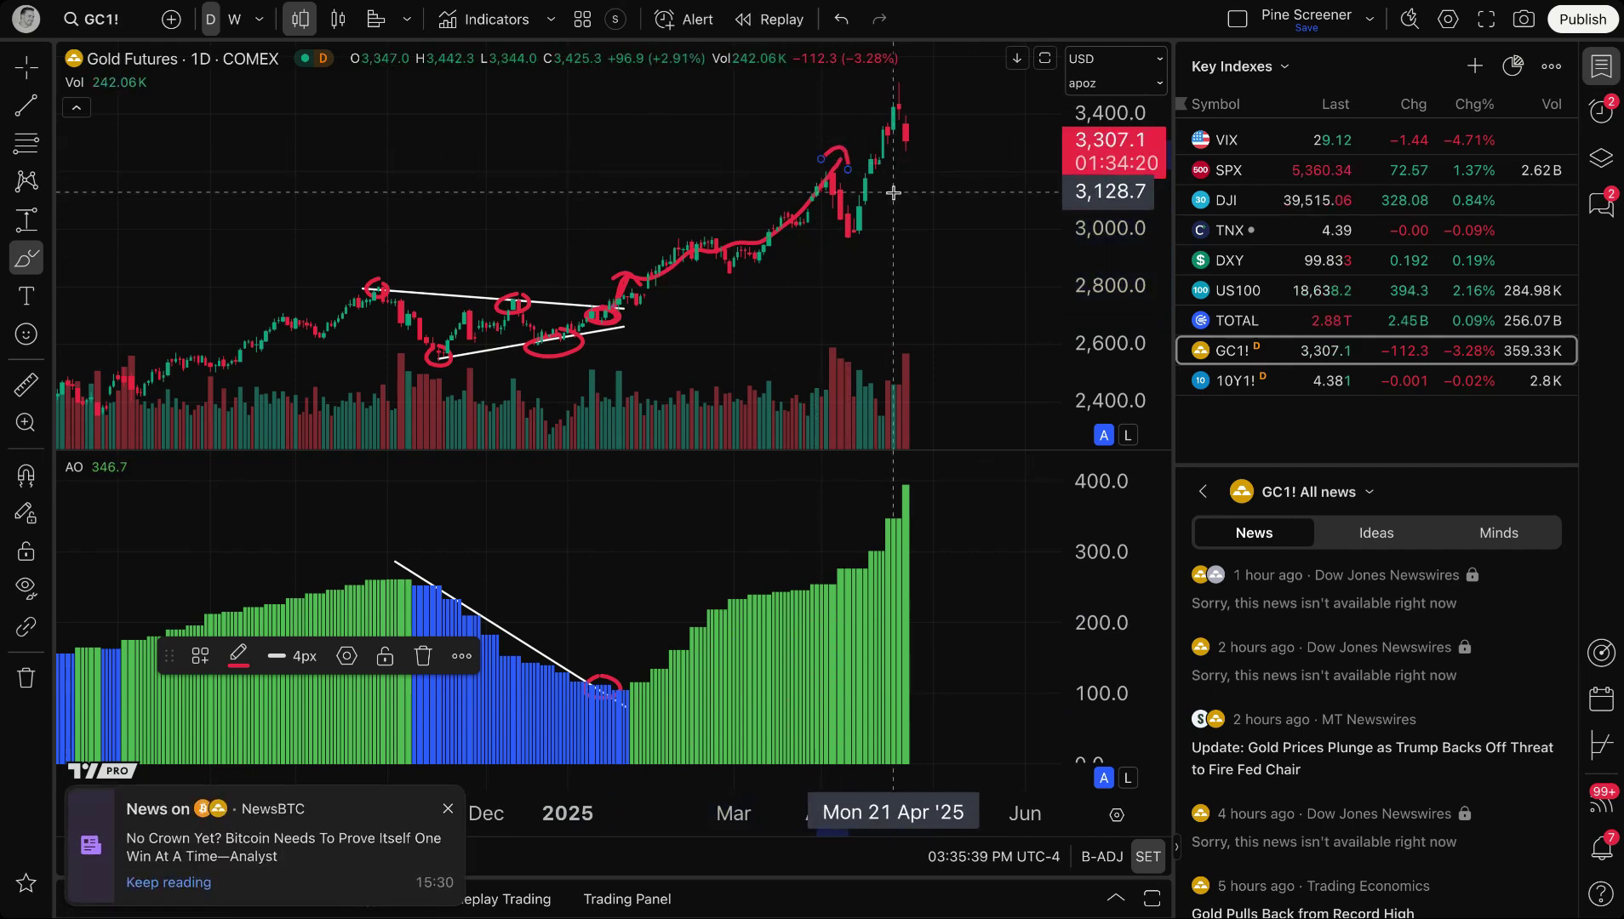
Undo all the brush marks and trend lines on the gold price and oscillator panes
key(ctrl+z)
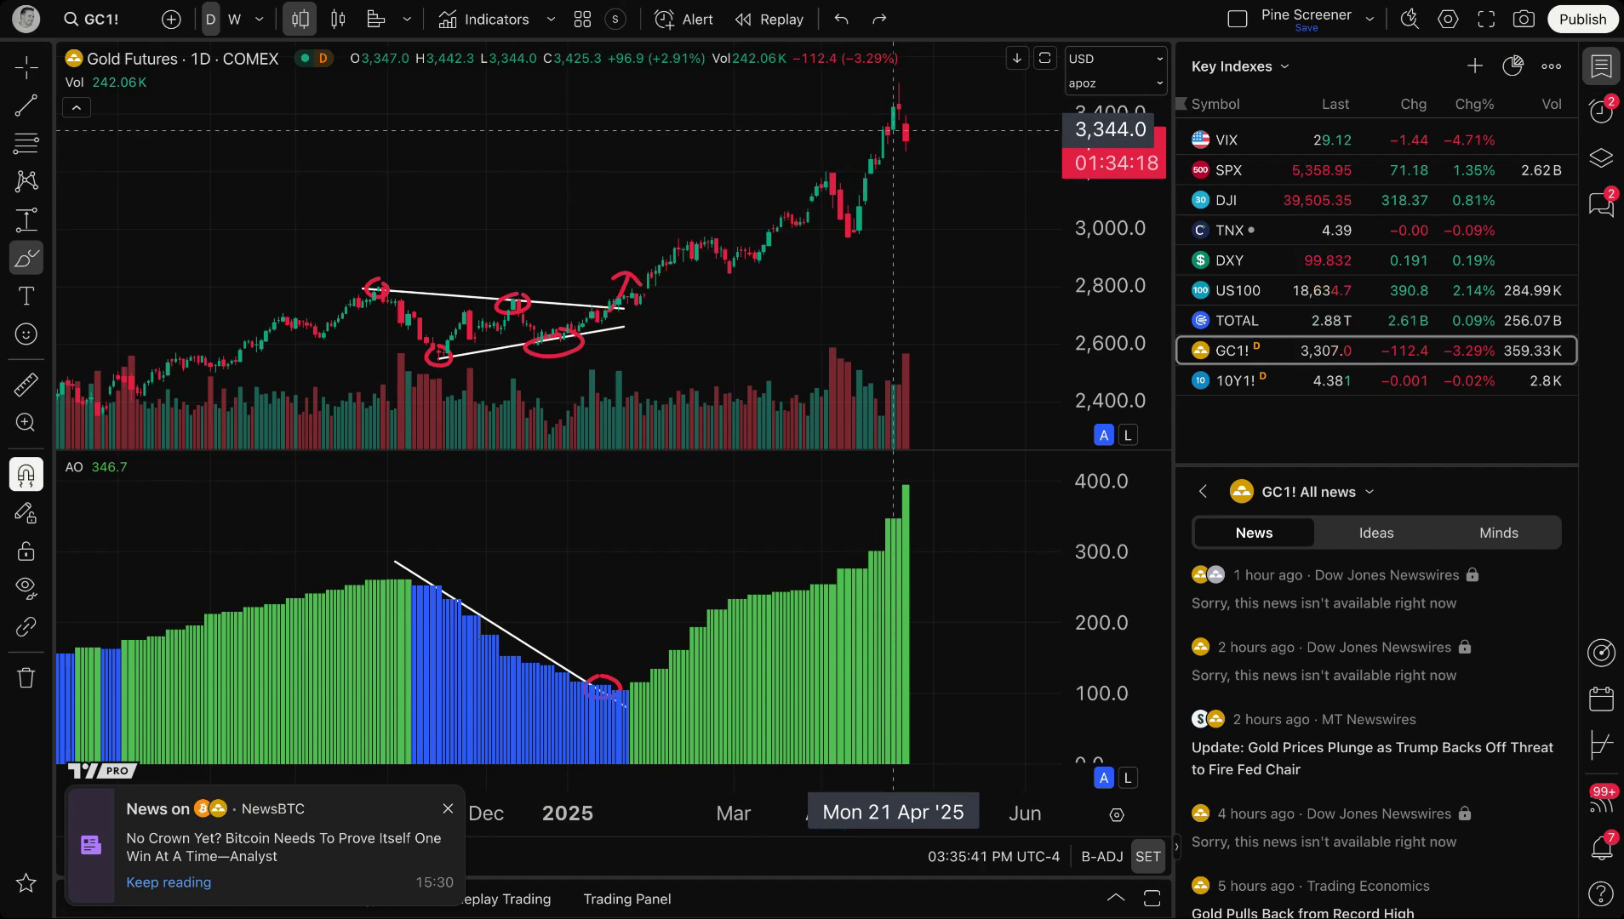
key(ctrl+z)
key(ctrl+z)
key(ctrl+z)
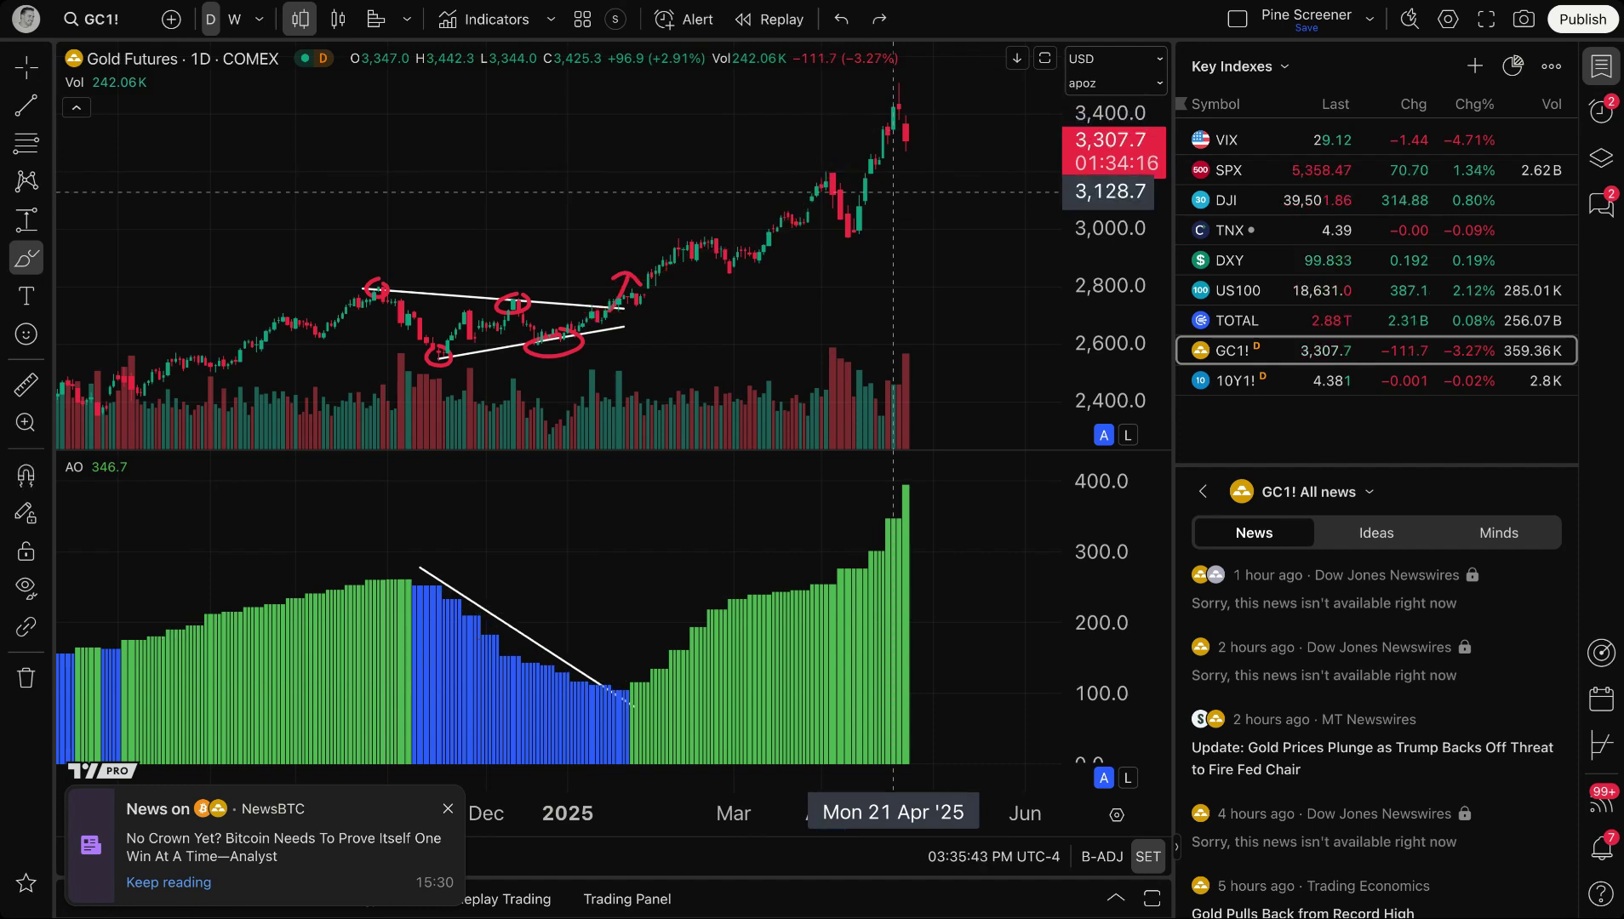
key(ctrl+z)
key(ctrl+z)
key(ctrl+z)
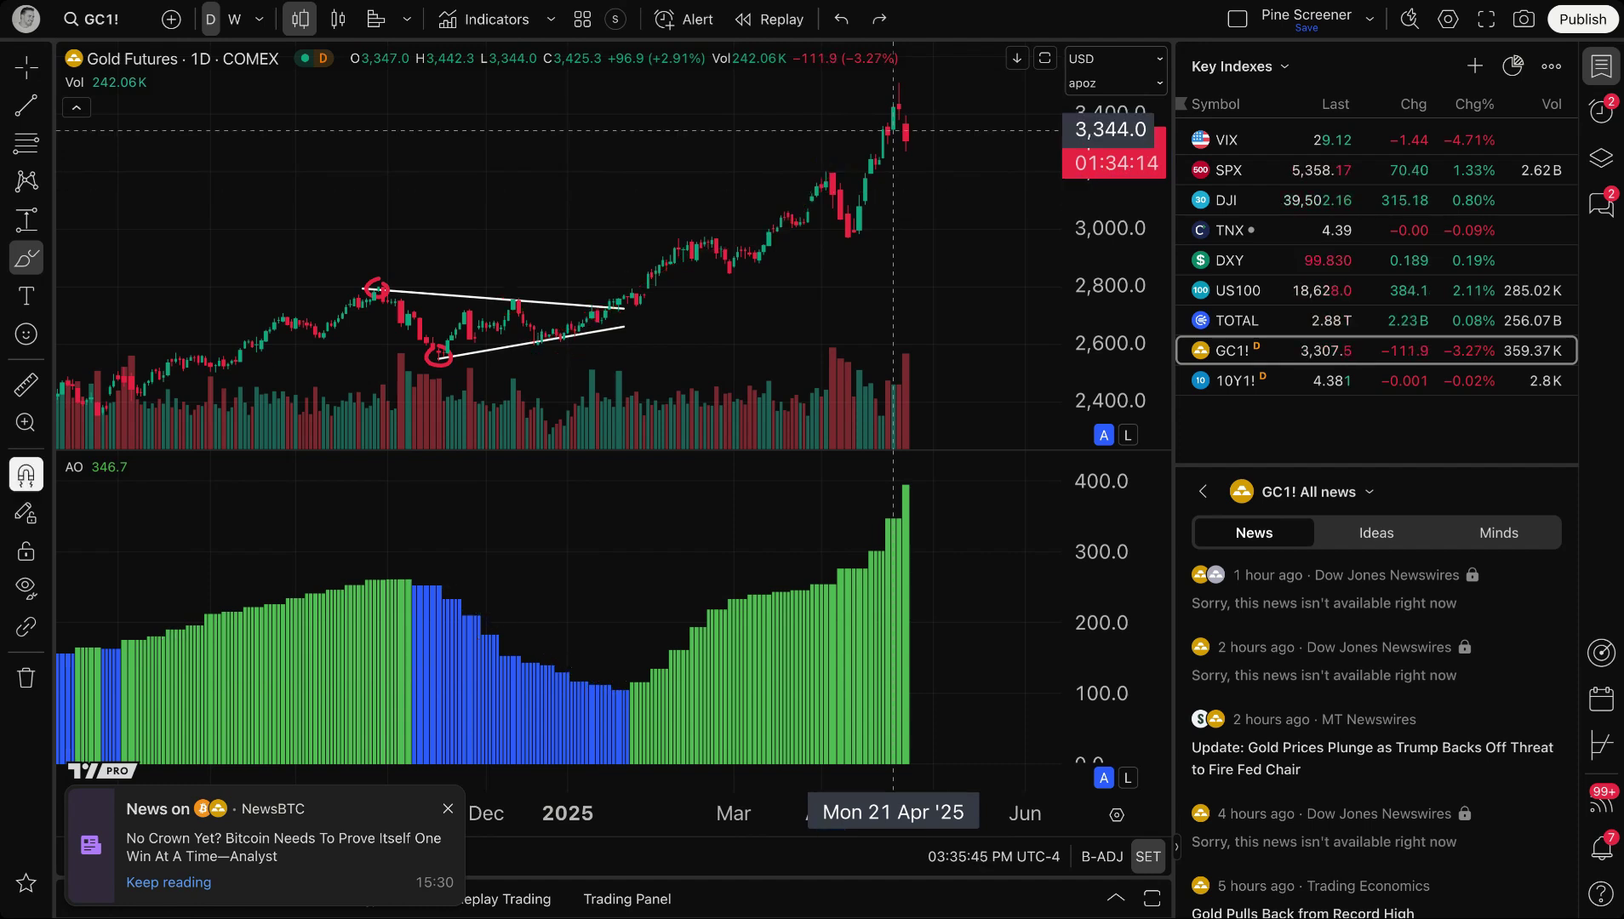
key(ctrl+z)
key(ctrl+z)
key(ctrl+z)
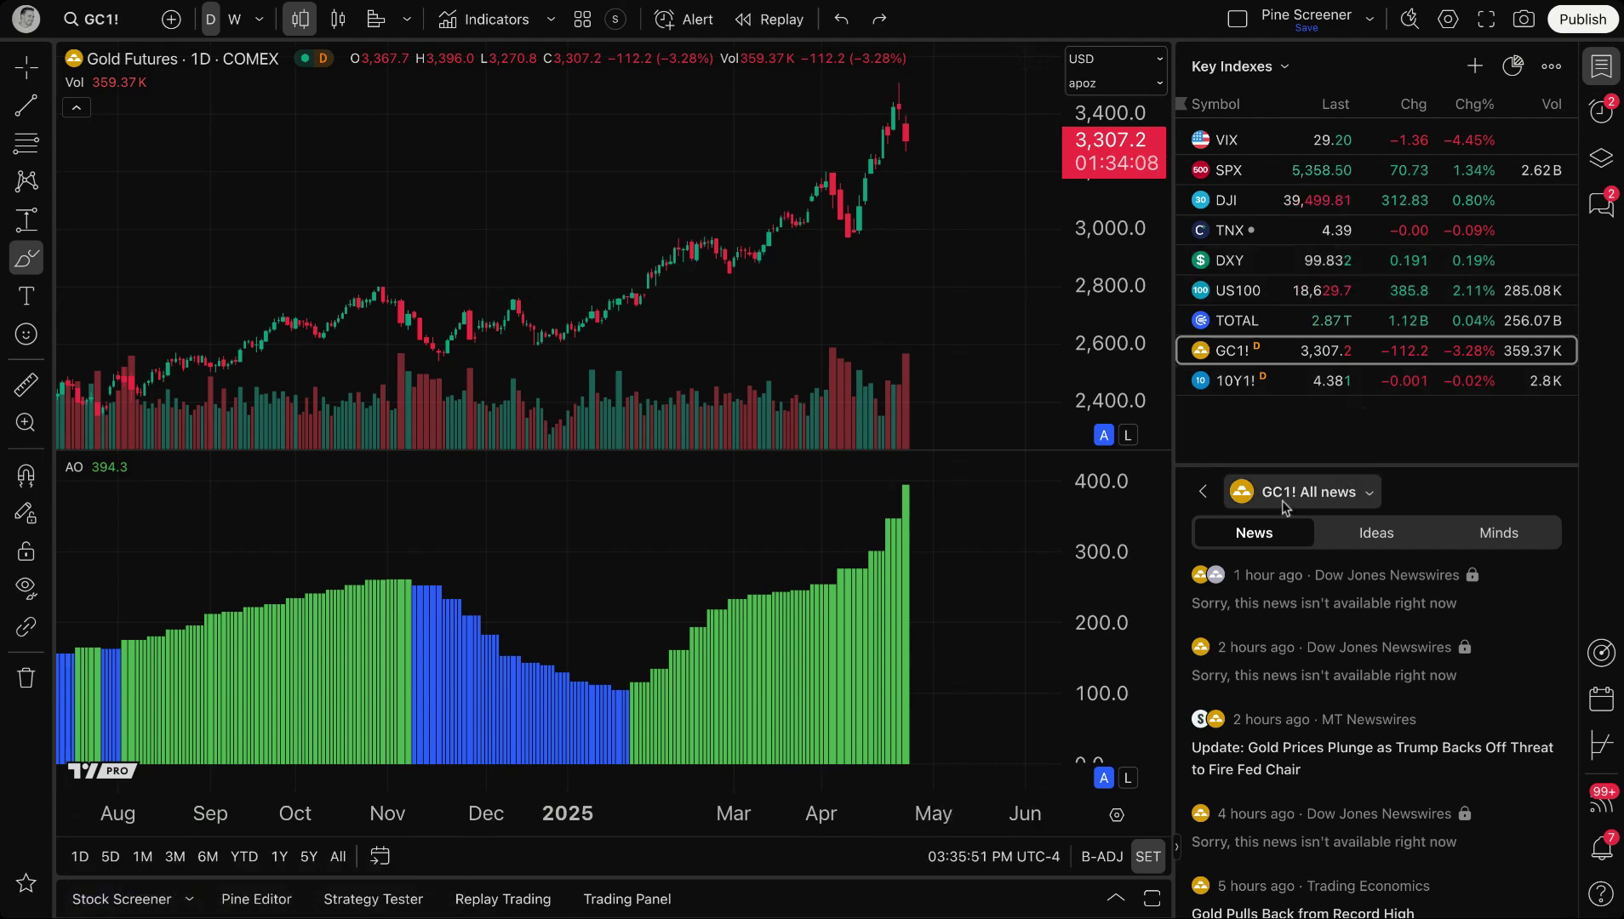
scroll(609, 265, down, 1)
scroll(610, 265, down, 3)
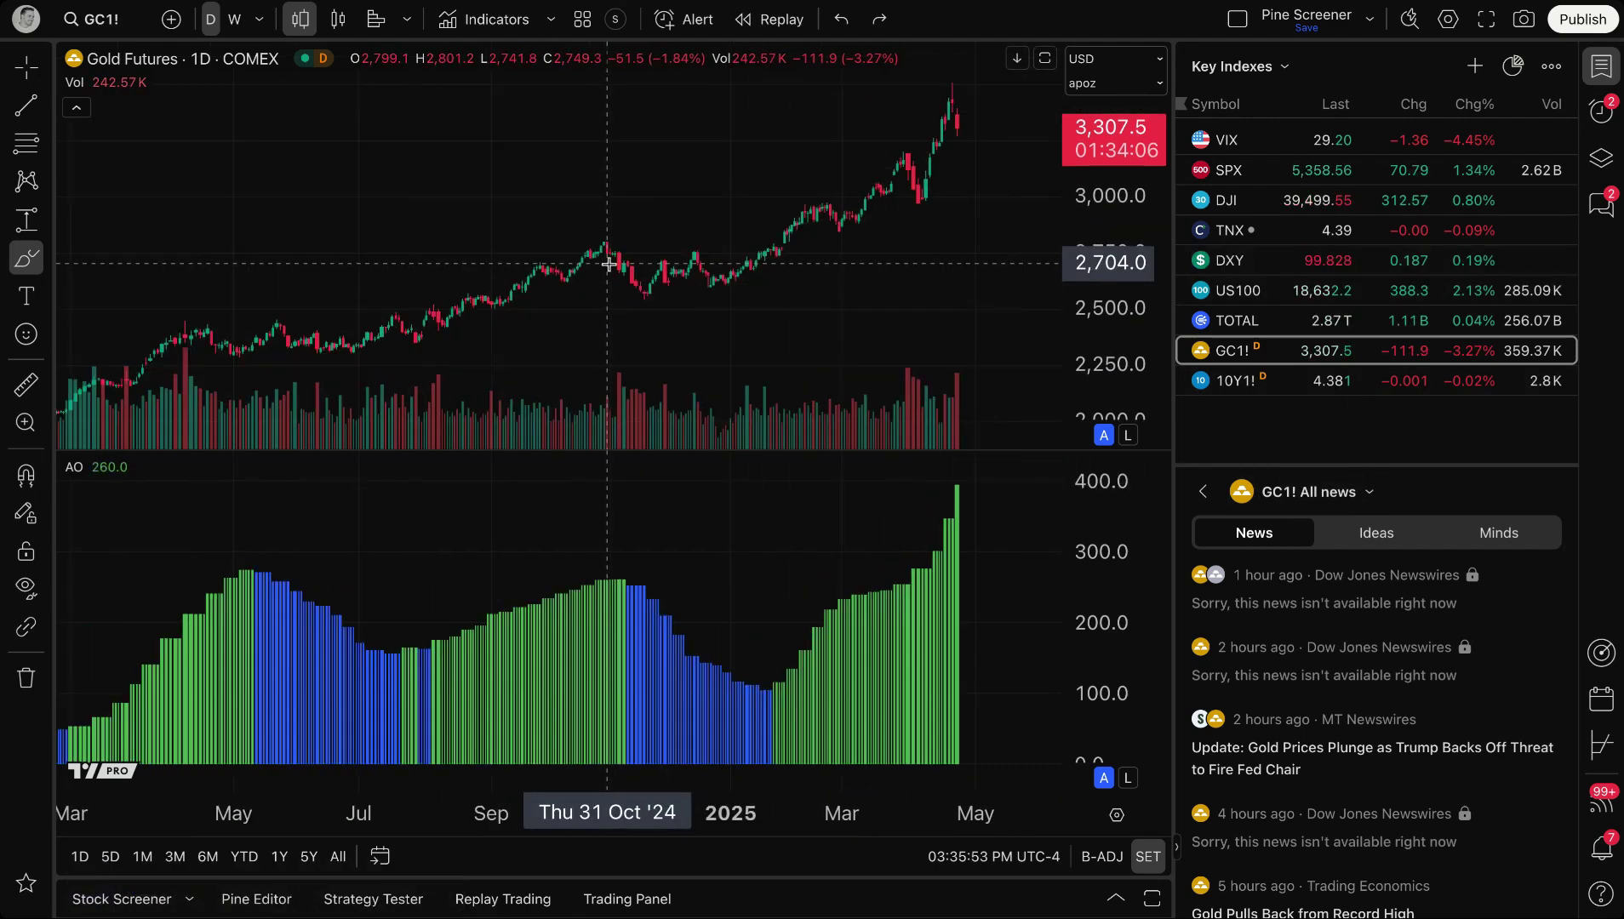
scroll(607, 264, up, 4)
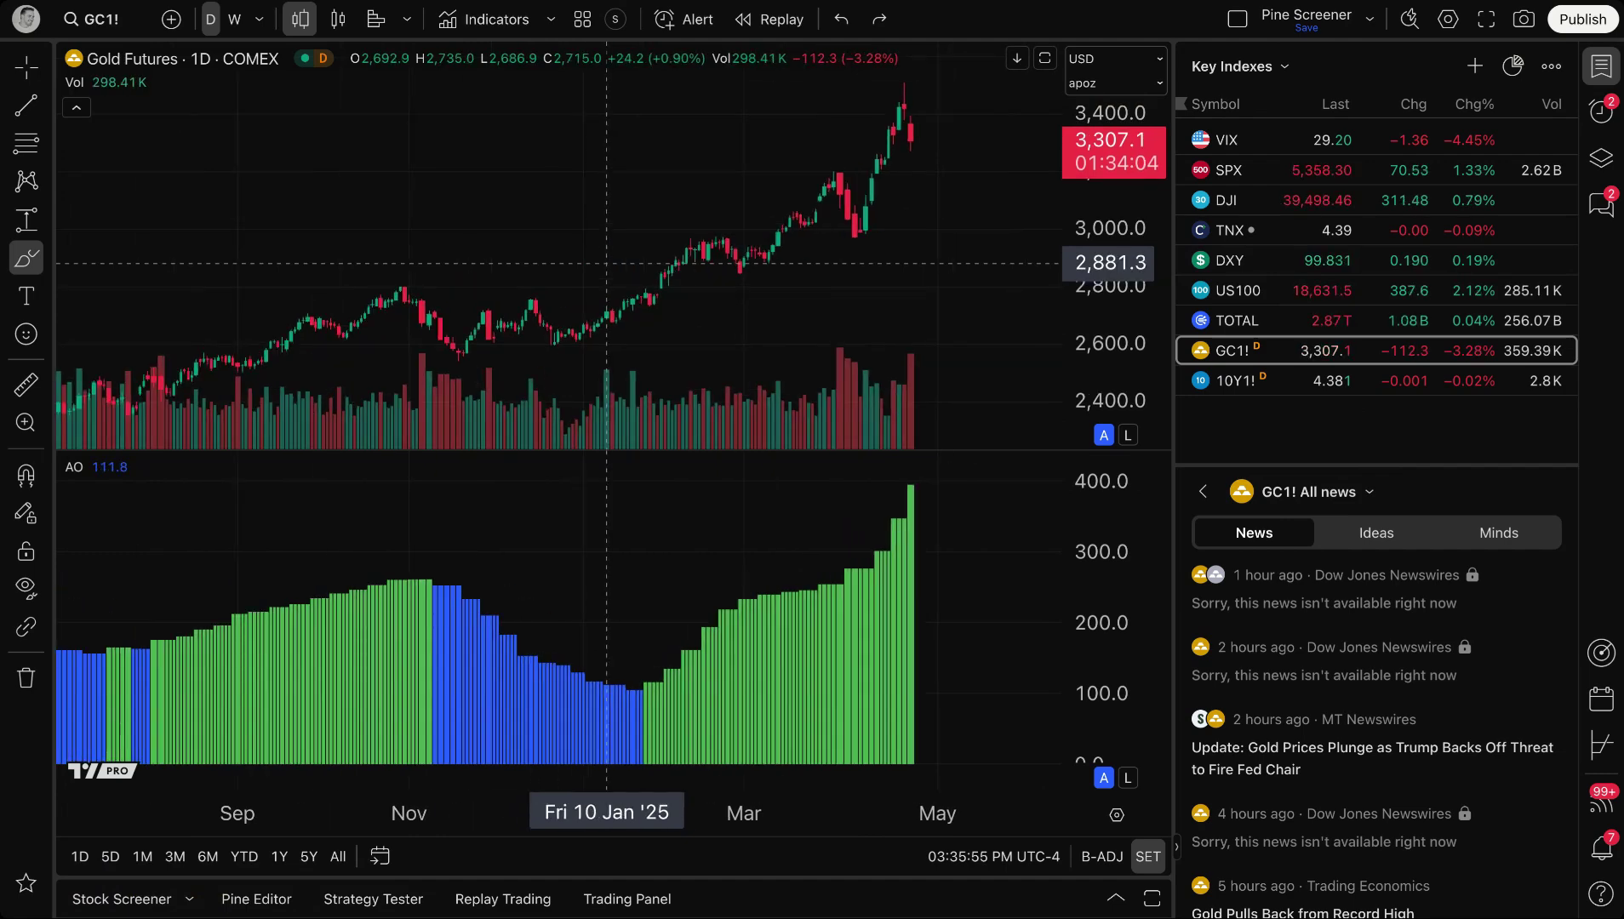